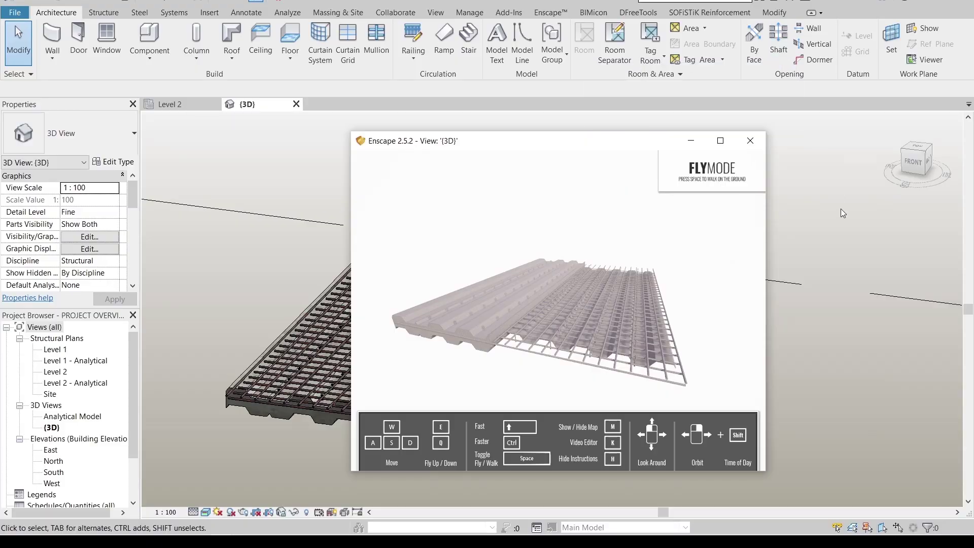
# Close the Enscape preview and examine the composite slab's concrete, rebar mesh, screws and corrugated metal deck in 3D
pyautogui.click(751, 141)
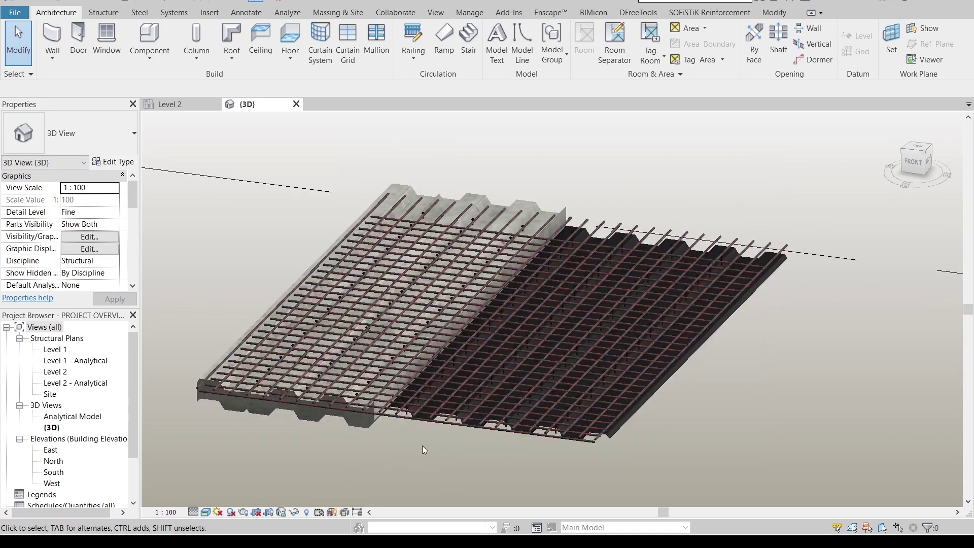
pyautogui.scroll(4, 526, 434)
pyautogui.moveTo(598, 418); pyautogui.dragTo(572, 402, button='middle')
pyautogui.scroll(-1, 685, 383)
pyautogui.keyDown('shift'); pyautogui.moveTo(788, 368); pyautogui.dragTo(655, 303, button='middle'); pyautogui.keyUp('shift')
pyautogui.scroll(5, 558, 330)
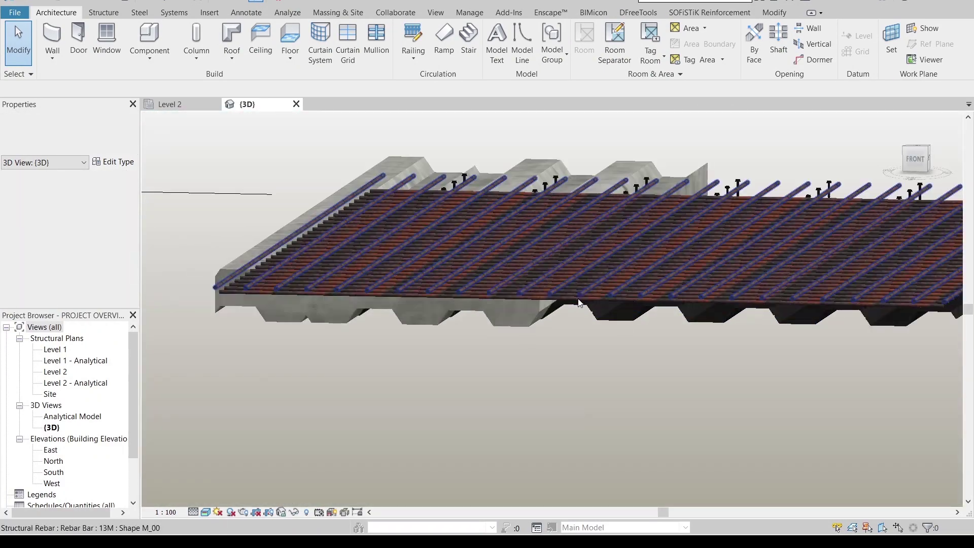
pyautogui.scroll(3, 447, 358)
pyautogui.click(404, 346)
pyautogui.click(452, 407)
pyautogui.keyDown('shift'); pyautogui.moveTo(488, 372); pyautogui.dragTo(509, 370, button='middle'); pyautogui.keyUp('shift')
pyautogui.scroll(-2, 513, 370)
pyautogui.moveTo(591, 352); pyautogui.dragTo(592, 349, button='middle')
pyautogui.scroll(-2, 593, 349)
pyautogui.keyDown('shift'); pyautogui.moveTo(744, 351); pyautogui.dragTo(655, 355, button='middle'); pyautogui.keyUp('shift')
pyautogui.scroll(-1, 652, 350)
pyautogui.moveTo(634, 287); pyautogui.dragTo(507, 365, button='middle')
pyautogui.scroll(2, 441, 383)
pyautogui.moveTo(609, 324); pyautogui.dragTo(700, 240, button='middle')
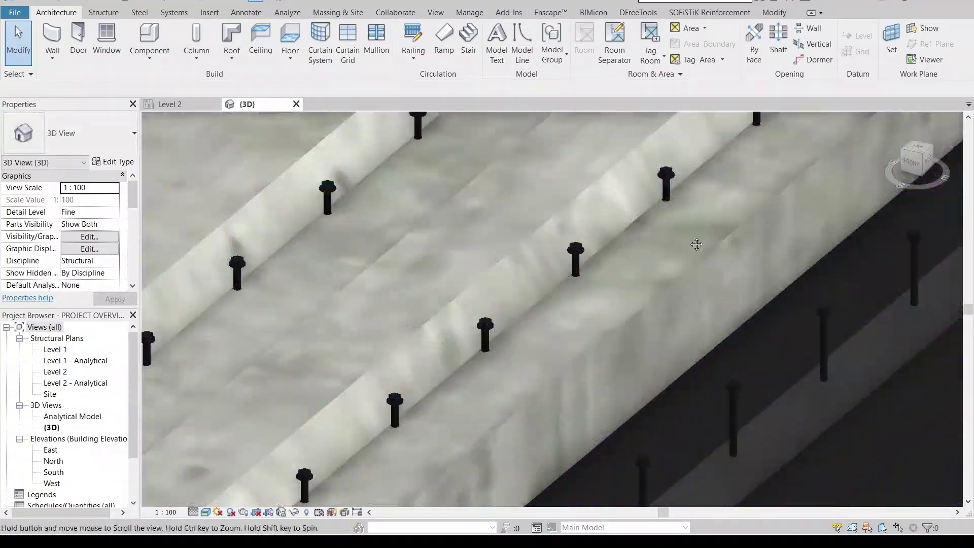
pyautogui.scroll(-2, 578, 288)
pyautogui.keyDown('shift'); pyautogui.moveTo(580, 289); pyautogui.dragTo(708, 404, button='middle'); pyautogui.keyUp('shift')
pyautogui.scroll(5, 638, 281)
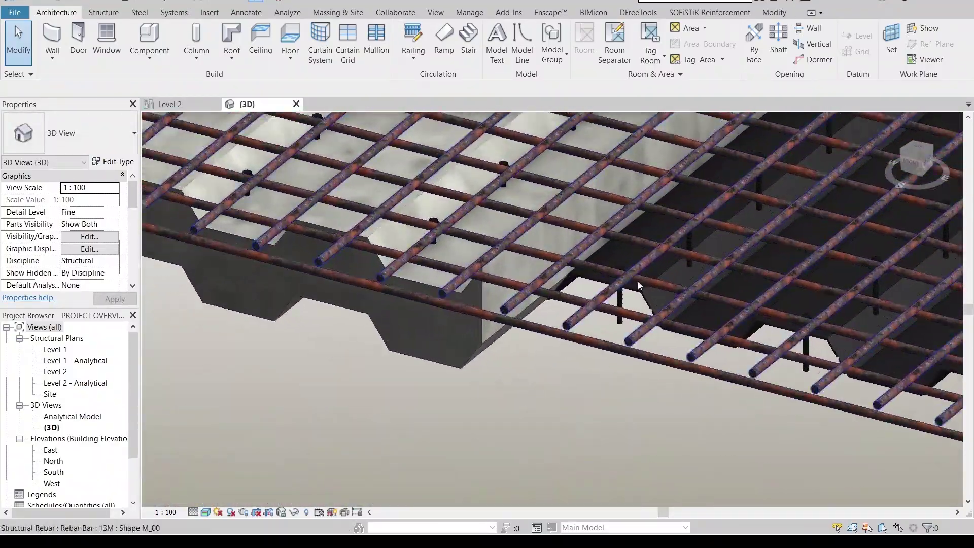
pyautogui.moveTo(672, 296); pyautogui.dragTo(620, 337, button='middle')
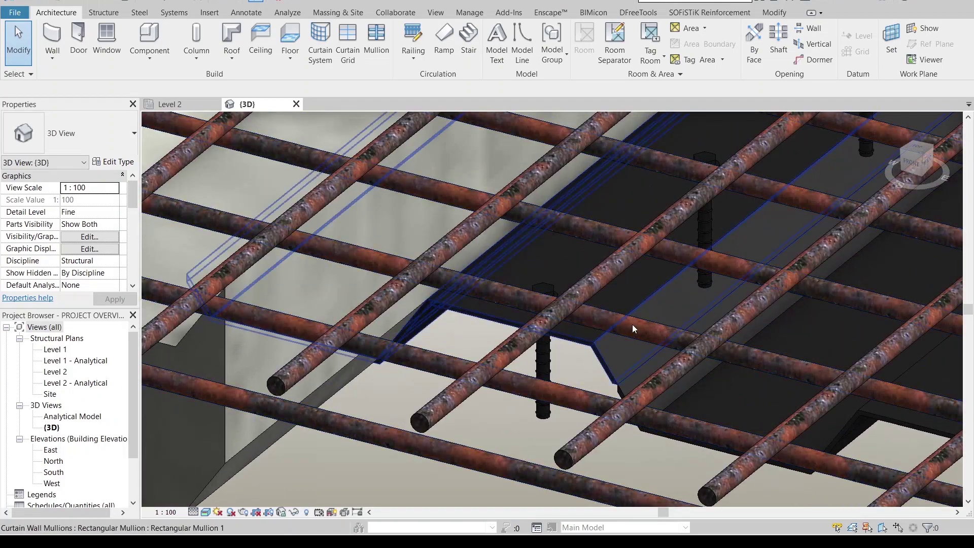
pyautogui.moveTo(510, 353); pyautogui.dragTo(509, 354, button='middle')
pyautogui.scroll(-1, 510, 354)
pyautogui.moveTo(669, 326); pyautogui.dragTo(554, 326, button='middle')
pyautogui.scroll(-1, 635, 282)
pyautogui.scroll(-1, 635, 283)
pyautogui.moveTo(629, 279); pyautogui.dragTo(515, 230, button='middle')
pyautogui.scroll(-1, 502, 285)
pyautogui.keyDown('shift'); pyautogui.moveTo(767, 328); pyautogui.dragTo(675, 345, button='middle'); pyautogui.keyUp('shift')
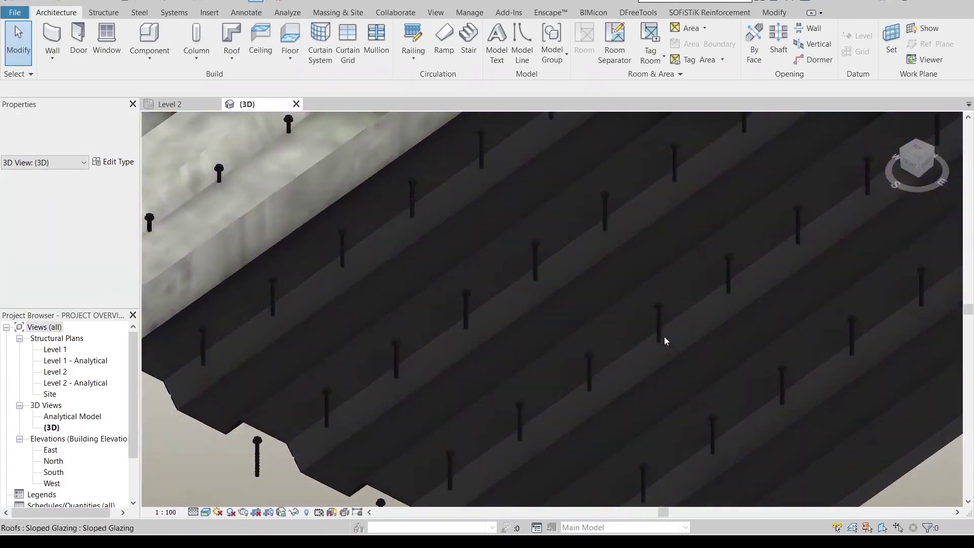
pyautogui.scroll(-4, 666, 339)
pyautogui.keyDown('shift'); pyautogui.moveTo(568, 347); pyautogui.dragTo(622, 373, button='middle'); pyautogui.keyUp('shift')
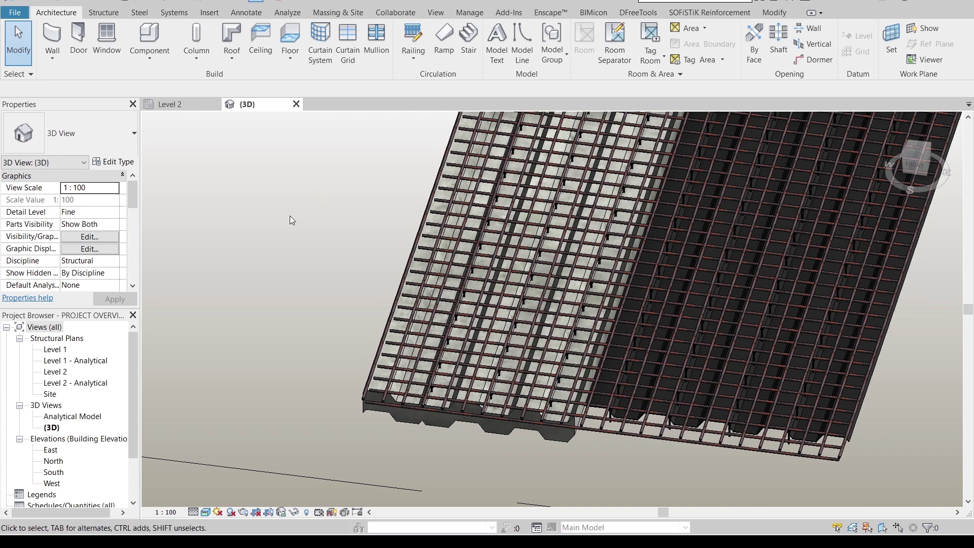
pyautogui.scroll(2, 321, 265)
# Close the Level 2 view of the overview project and create a new project from the Structural Template
pyautogui.click(215, 104)
pyautogui.scroll(-3, 426, 294)
pyautogui.keyDown('shift'); pyautogui.moveTo(426, 294); pyautogui.dragTo(662, 287, button='middle'); pyautogui.keyUp('shift')
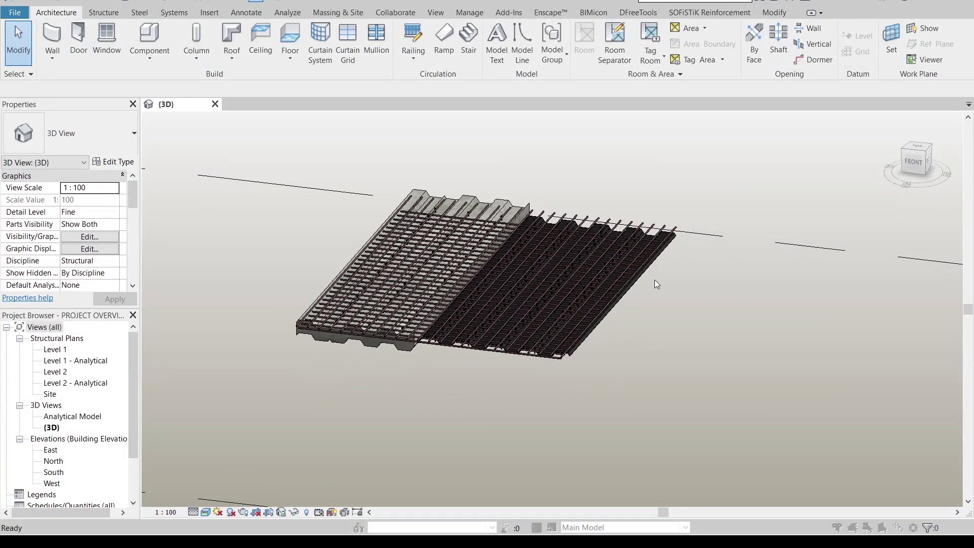
pyautogui.hotkey('ctrl', 'n')
pyautogui.moveTo(502, 153); pyautogui.dragTo(437, 149)
pyautogui.click(416, 180)
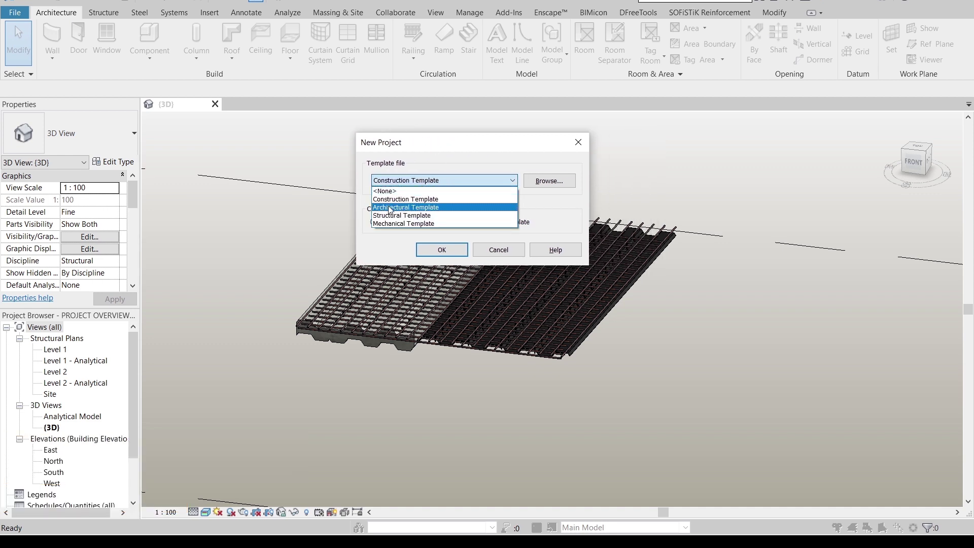
pyautogui.click(409, 211)
pyautogui.click(443, 247)
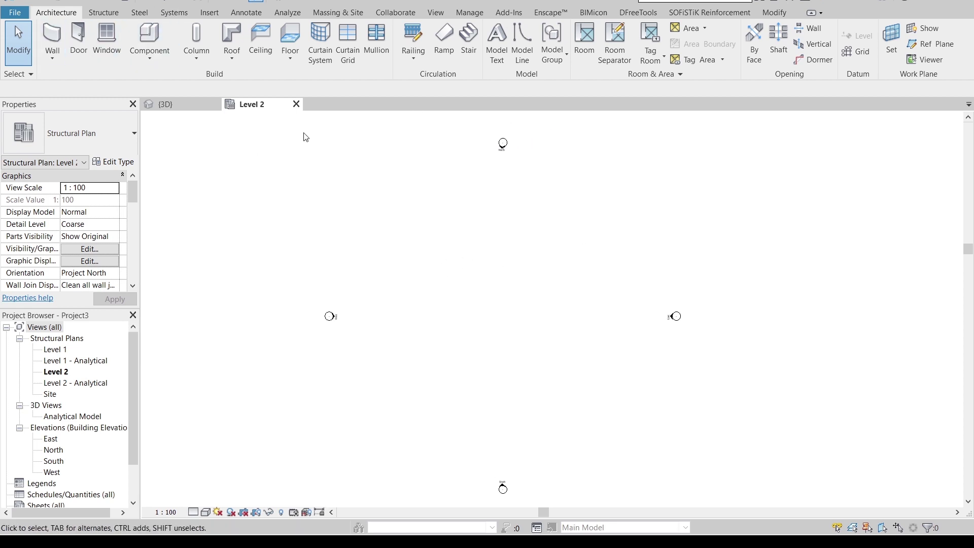
# Start a footprint roof of type Sloped Glazing on Level 2 and sketch a rectangular boundary about 14000 mm wide
pyautogui.click(237, 60)
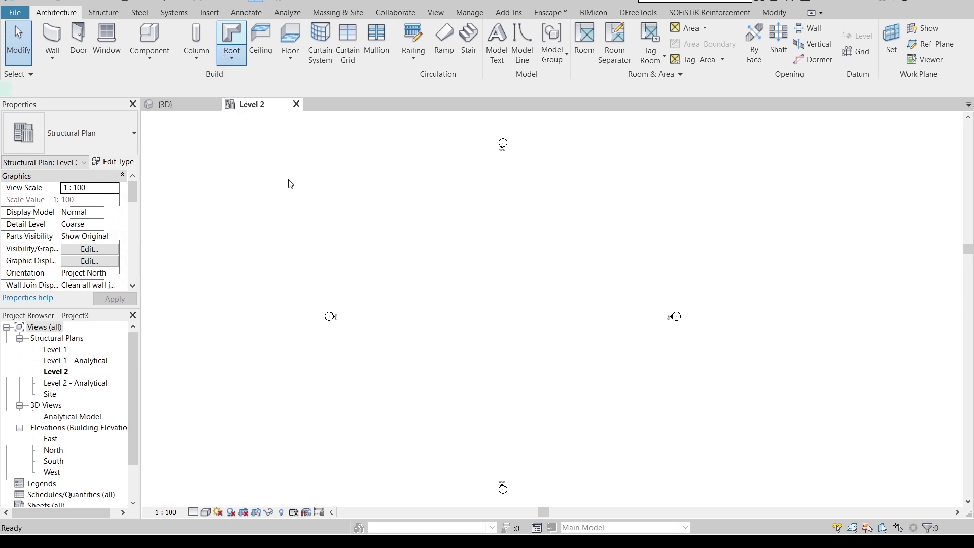
pyautogui.click(102, 138)
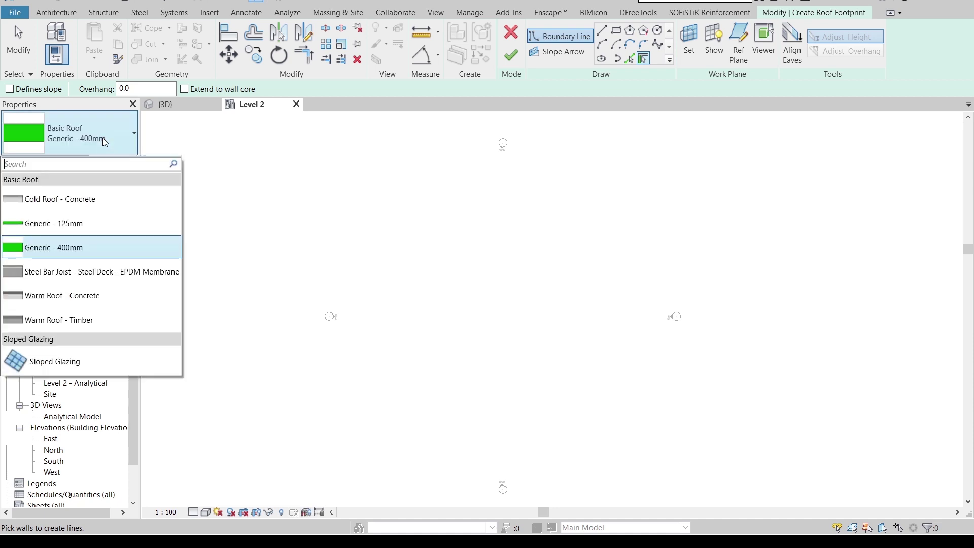
pyautogui.click(64, 363)
pyautogui.click(617, 32)
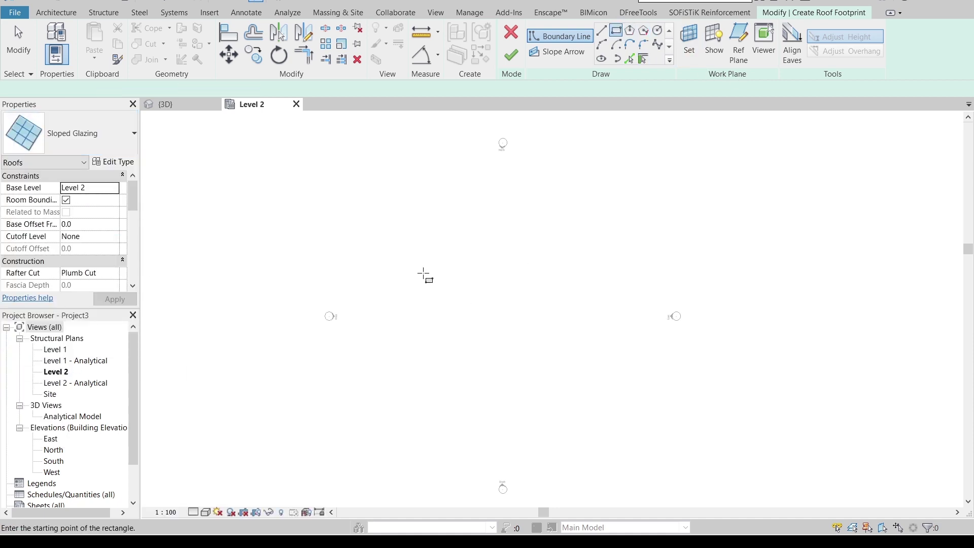
pyautogui.click(441, 230)
pyautogui.click(537, 353)
# Set both the height and the width of the roof boundary to 12000 mm and finish the roof
pyautogui.click(564, 288)
pyautogui.write('12000')
pyautogui.press('Return')
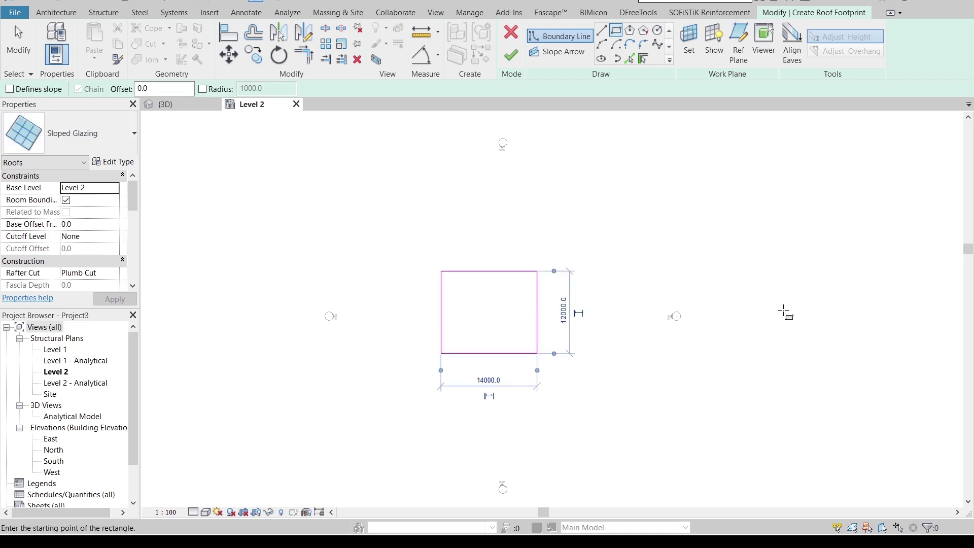
pyautogui.click(488, 381)
pyautogui.write('12m')
pyautogui.press('Return')
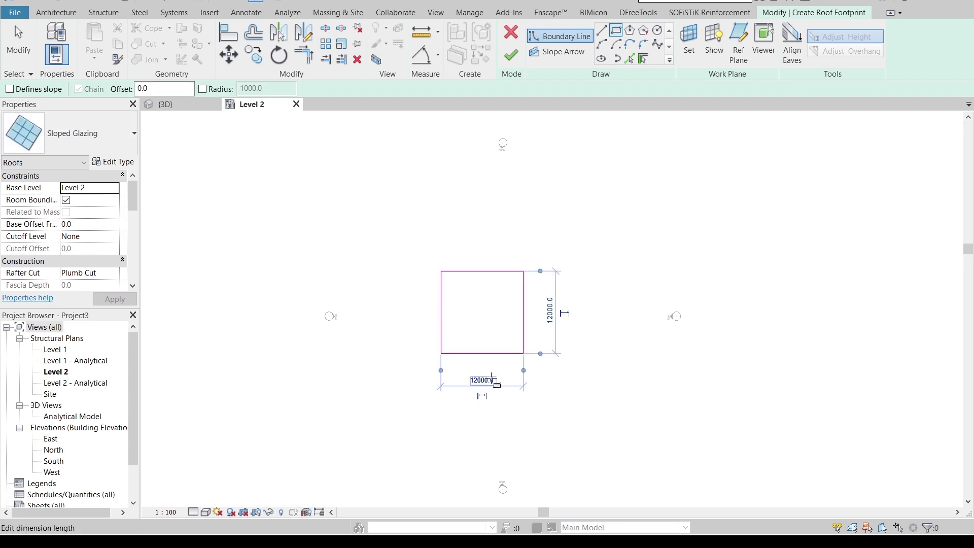
pyautogui.click(511, 55)
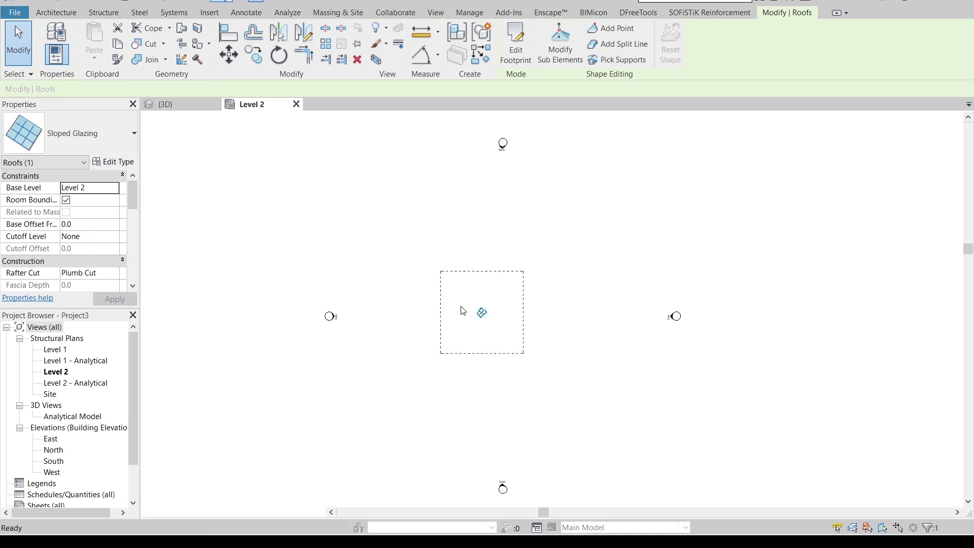
# Open the default 3D view and turn on the visibility of all model categories in it
pyautogui.scroll(-2, 468, 320)
pyautogui.keyDown('shift'); pyautogui.moveTo(474, 348); pyautogui.dragTo(458, 360, button='middle'); pyautogui.keyUp('shift')
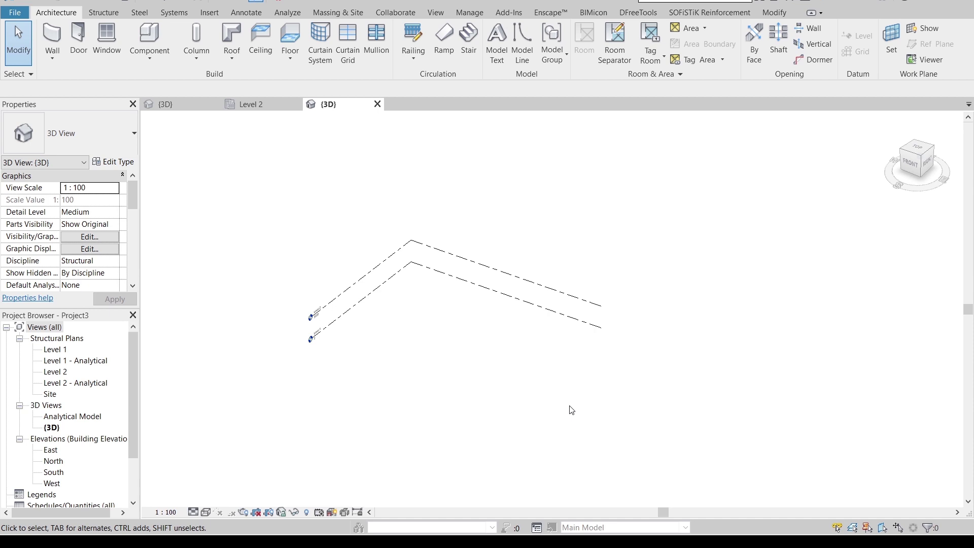
pyautogui.press('v')
pyautogui.press('g')
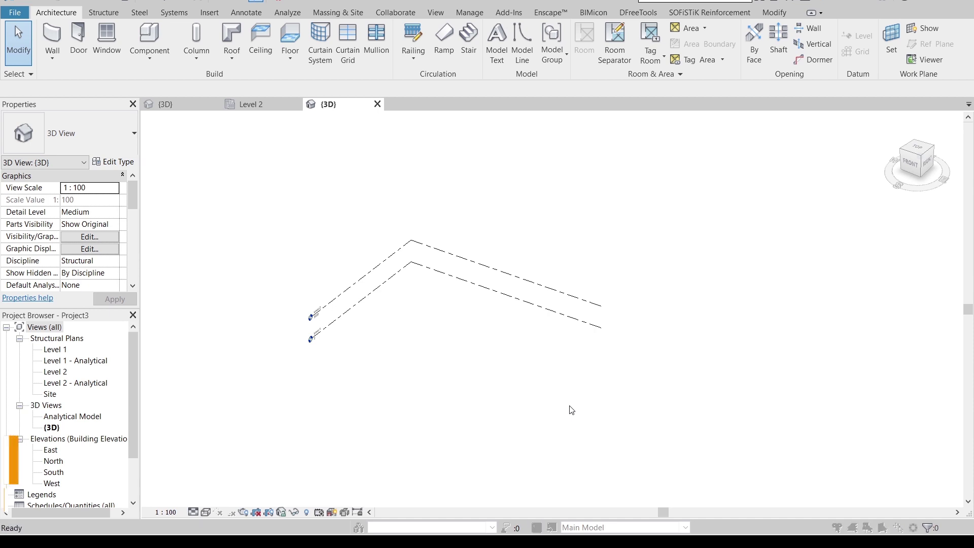
pyautogui.moveTo(554, 49); pyautogui.dragTo(421, 62)
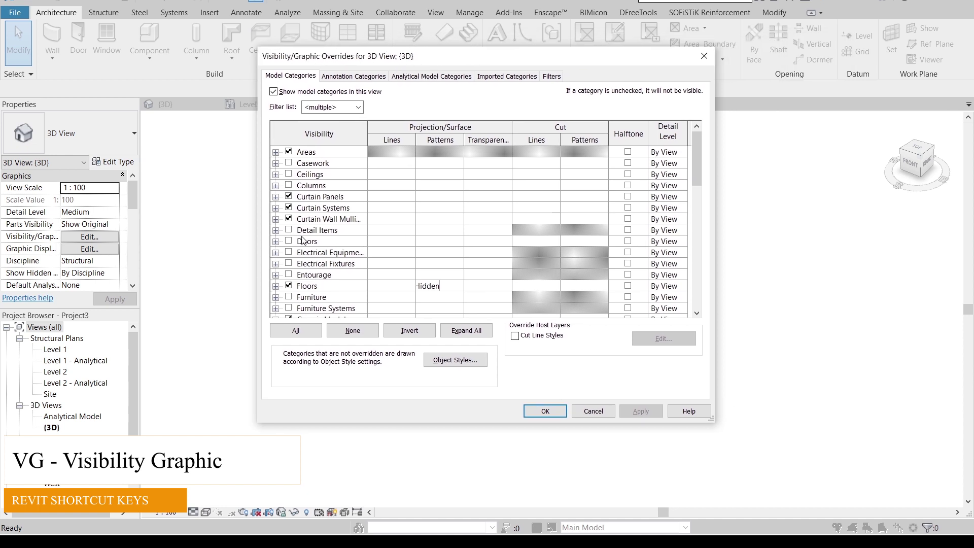
pyautogui.click(294, 333)
pyautogui.click(288, 297)
pyautogui.click(641, 411)
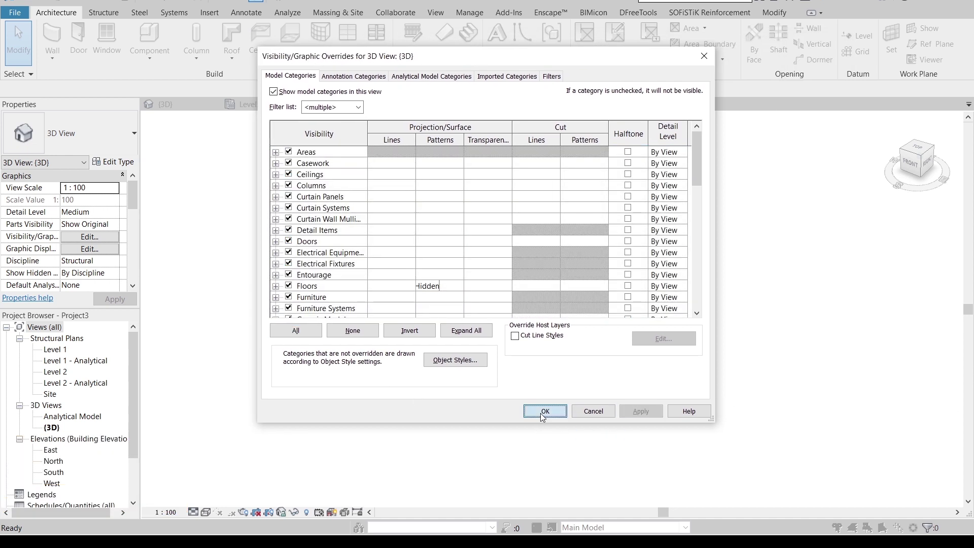
pyautogui.click(545, 411)
# Hide both levels in the 3D view so only the roof outline is shown
pyautogui.moveTo(327, 398); pyautogui.dragTo(287, 236)
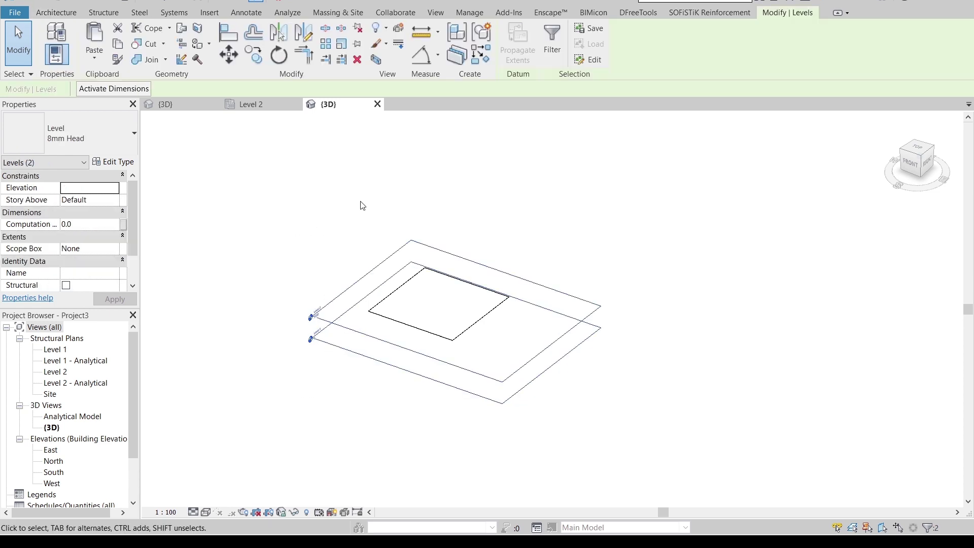
pyautogui.rightClick(361, 203)
pyautogui.click(543, 251)
pyautogui.keyDown('shift'); pyautogui.moveTo(483, 303); pyautogui.dragTo(458, 377, button='middle'); pyautogui.keyUp('shift')
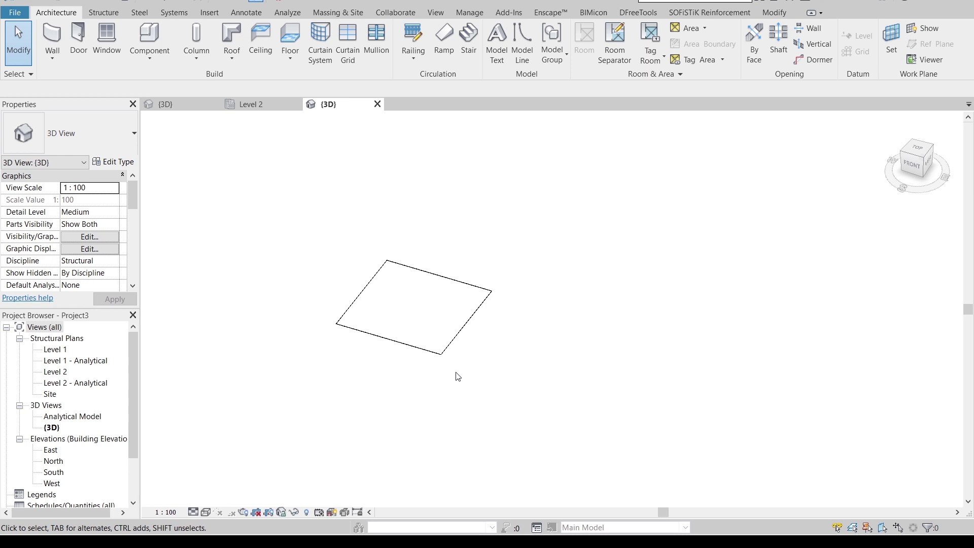
# Open the recent family file 2D Metal Sheet.rfa and bring its corrugated mullion profile into close view
pyautogui.click(15, 13)
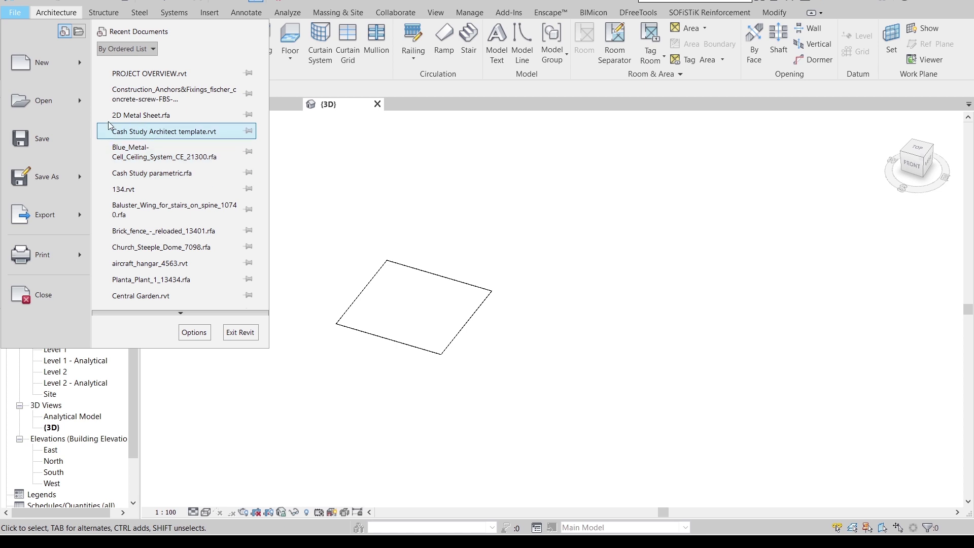
pyautogui.click(143, 116)
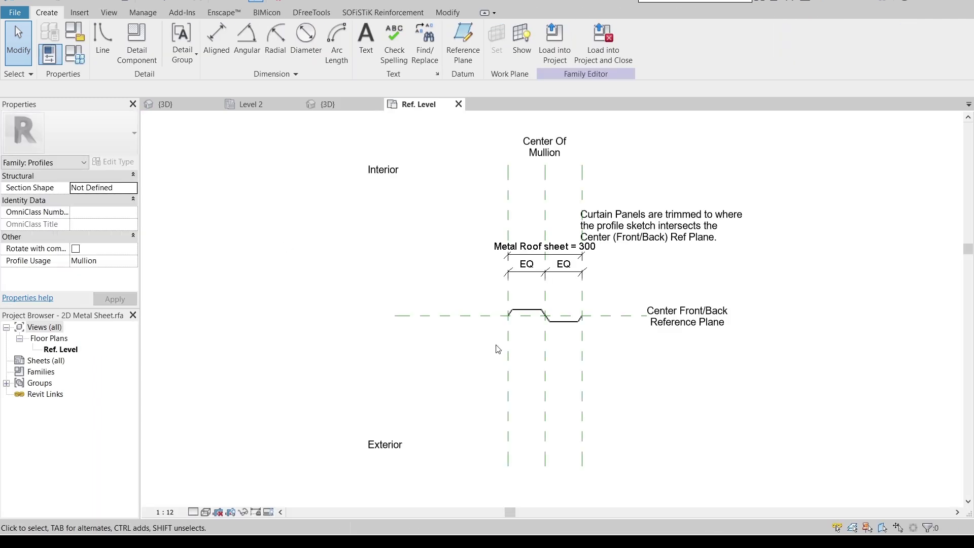
pyautogui.scroll(2, 619, 308)
pyautogui.moveTo(618, 307); pyautogui.dragTo(671, 306, button='middle')
# Test the Metal Roof sheet parameter in the family types by applying 200 mm and returning it to 300 mm
pyautogui.click(75, 55)
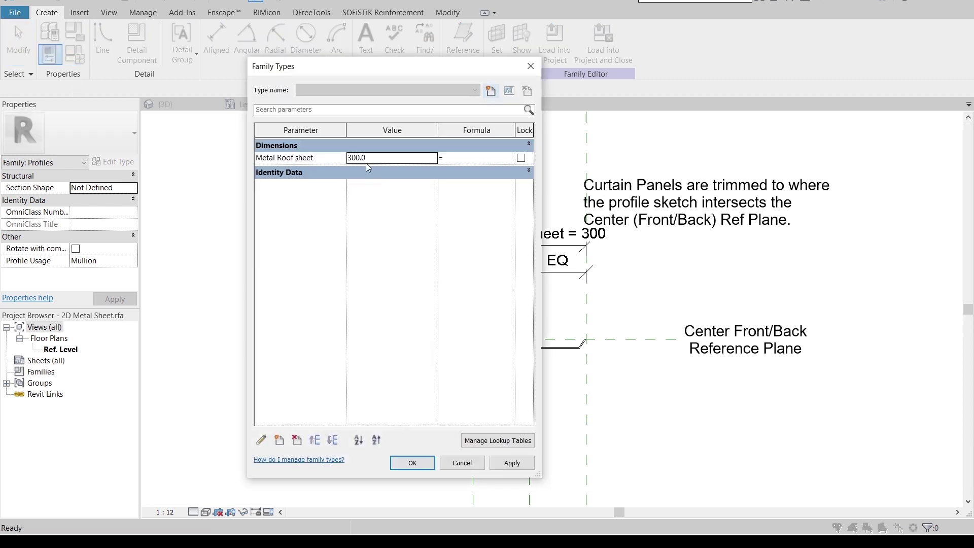
pyautogui.moveTo(410, 69); pyautogui.dragTo(247, 65)
pyautogui.click(221, 154)
pyautogui.write('200')
pyautogui.press('Tab')
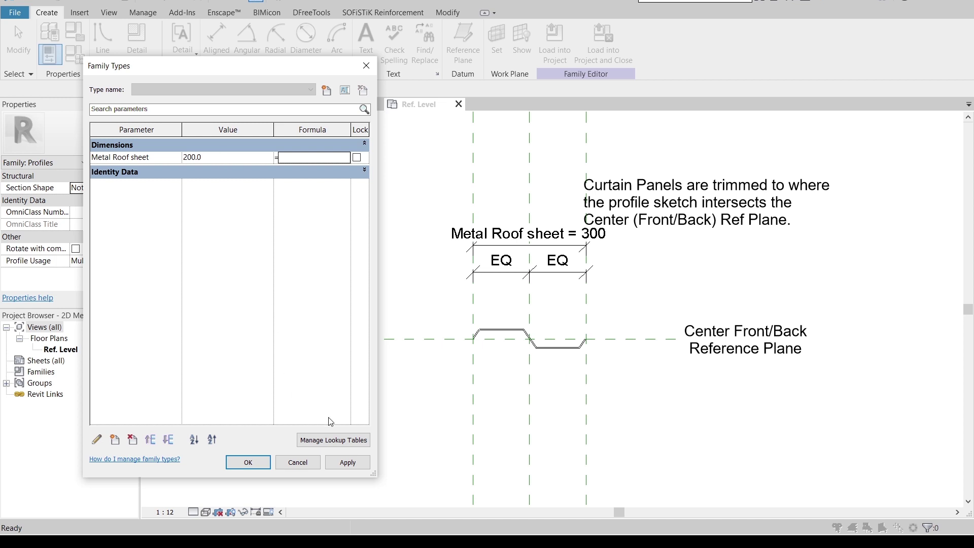
pyautogui.click(347, 462)
pyautogui.click(213, 157)
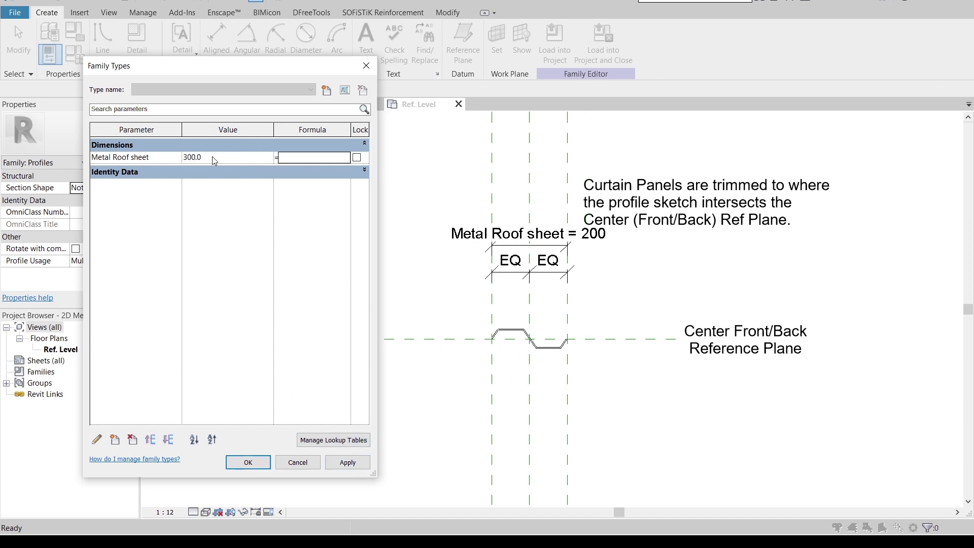
pyautogui.click(347, 459)
pyautogui.click(255, 463)
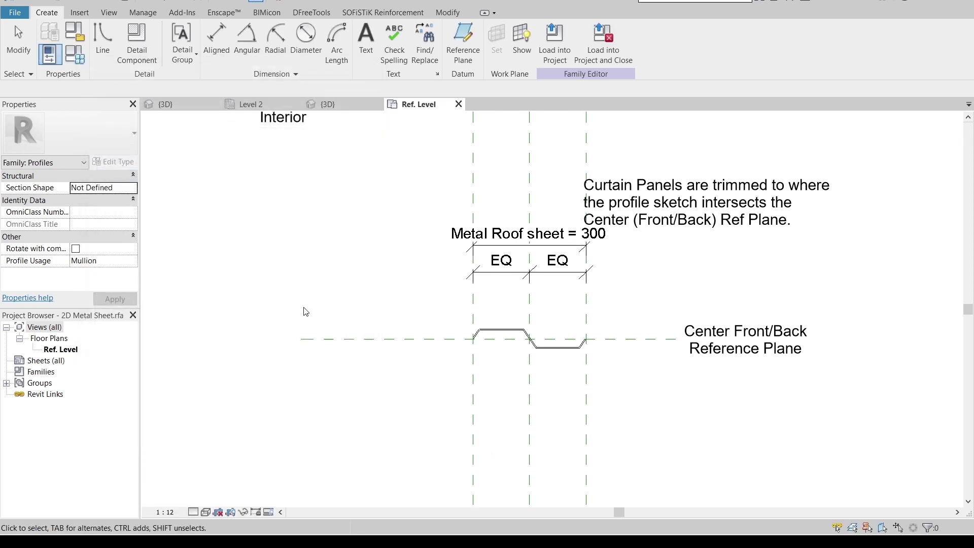
# Load the metal sheet profile into Project3 only and close the family, saving the changes to 2D Metal Sheet.rfa
pyautogui.click(620, 53)
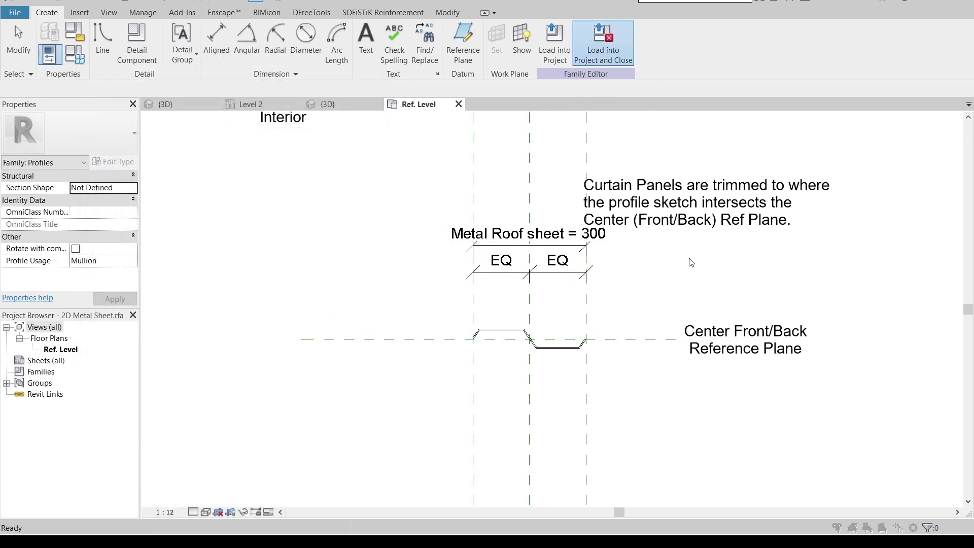
pyautogui.click(476, 188)
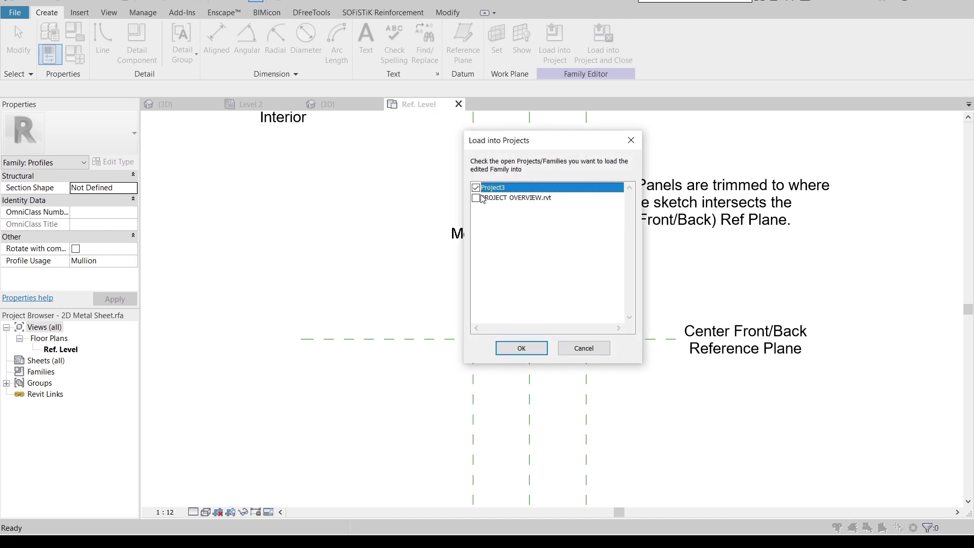
pyautogui.click(522, 347)
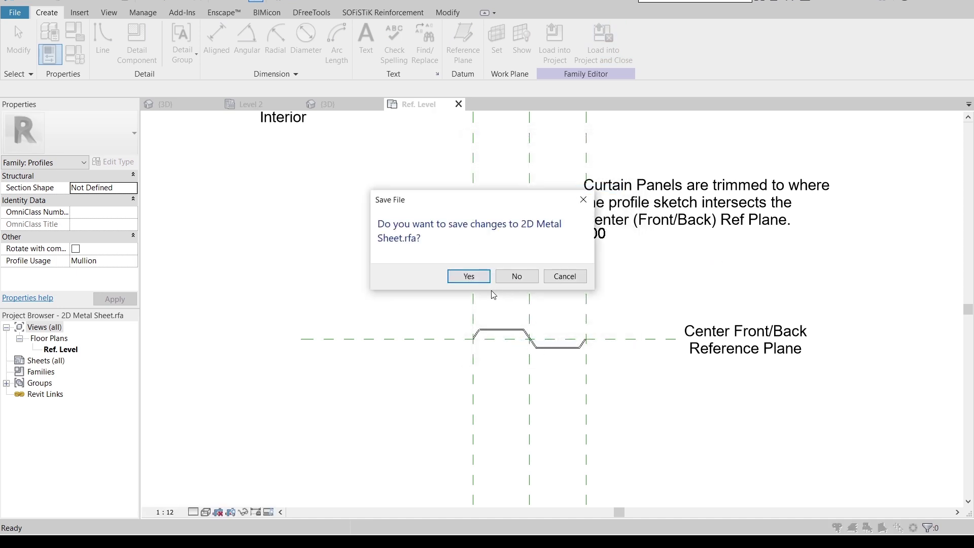
pyautogui.click(463, 277)
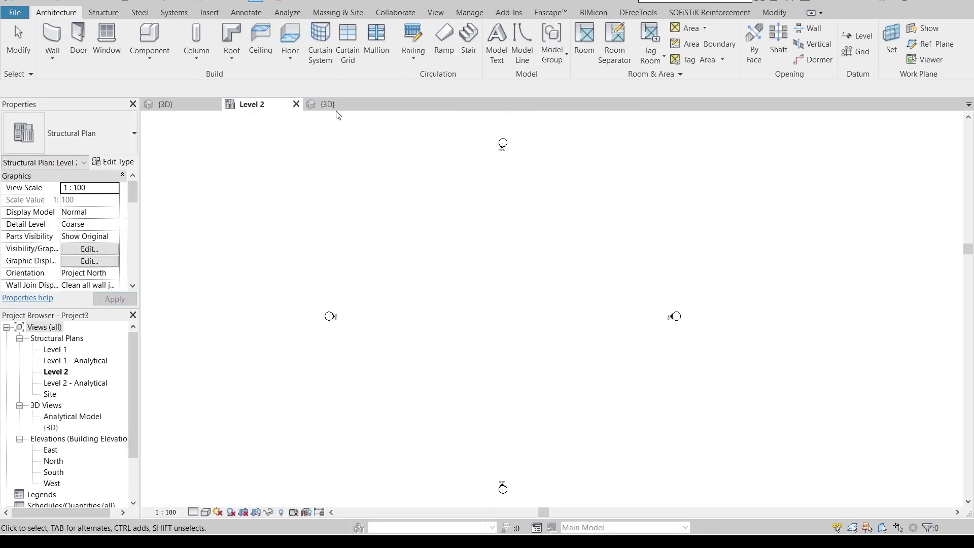
# Set the sloped glazing roof type's Grid 1 layout to Fixed Distance with a spacing of 300 mm
pyautogui.click(335, 105)
pyautogui.click(418, 278)
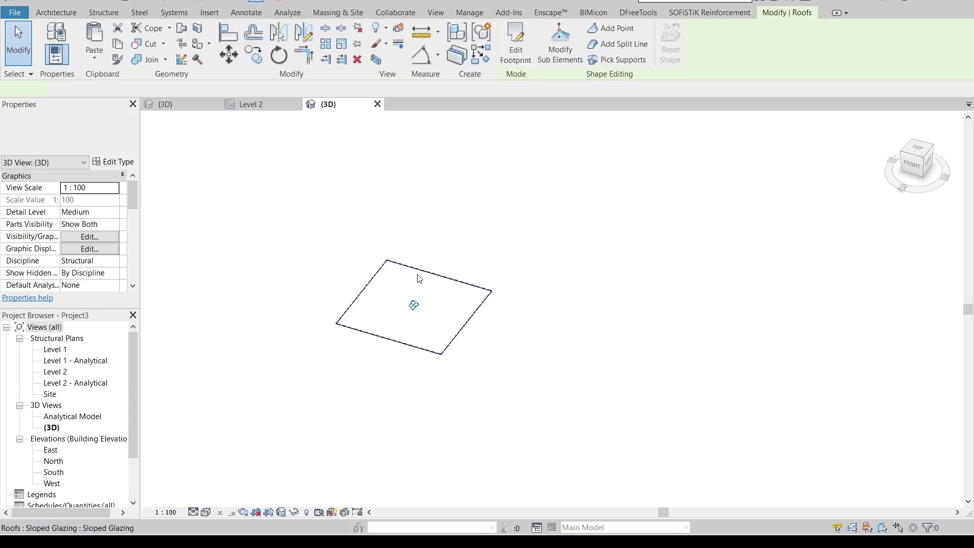
pyautogui.click(121, 162)
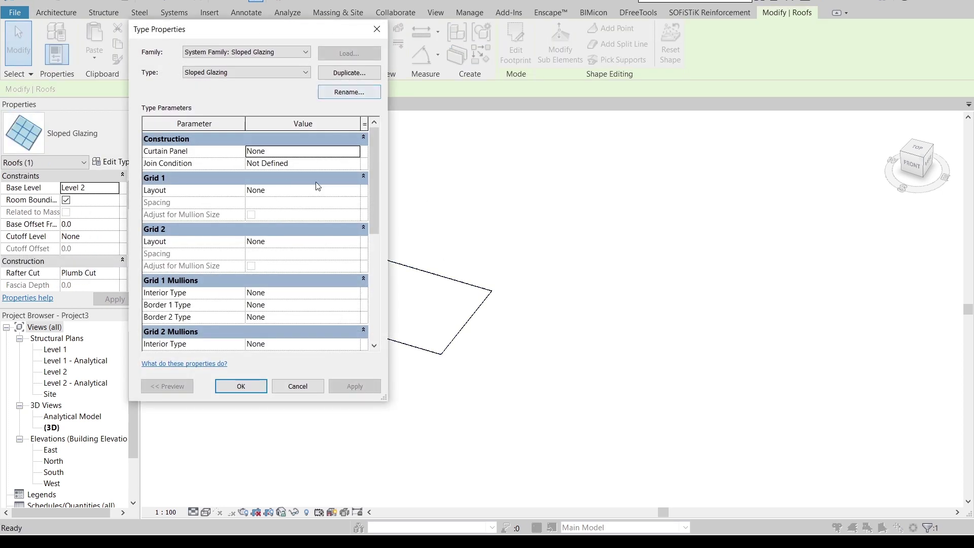
pyautogui.click(354, 190)
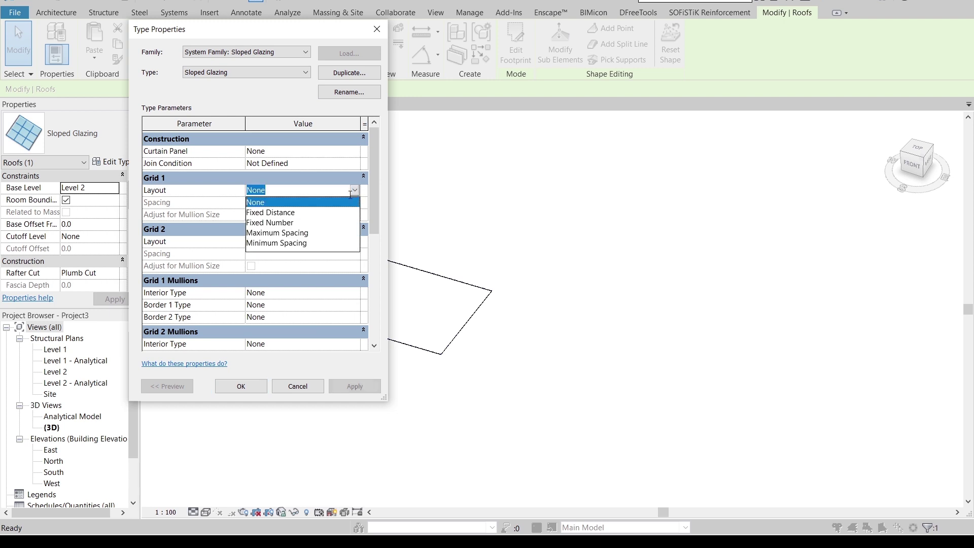
pyautogui.click(284, 211)
pyautogui.click(288, 202)
pyautogui.write('200')
pyautogui.press('Return')
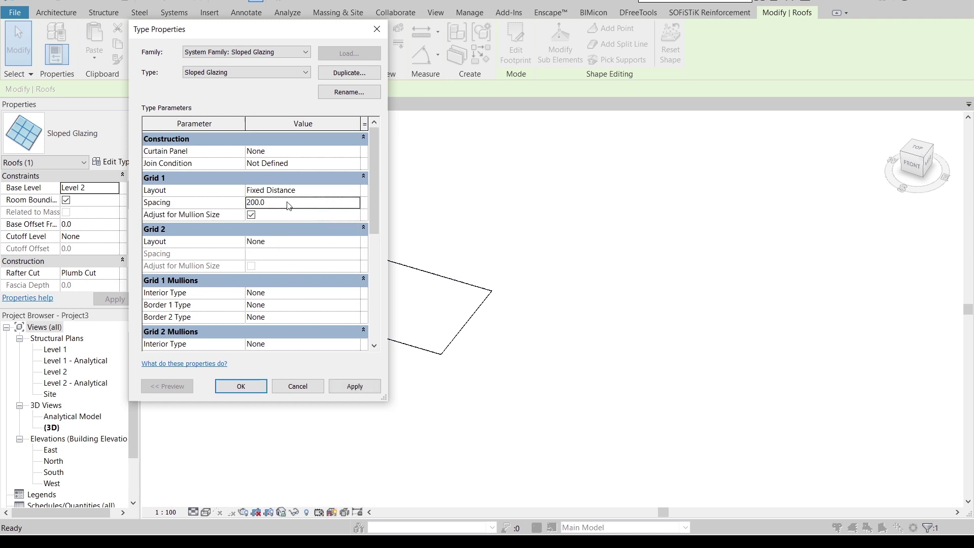
pyautogui.click(288, 202)
pyautogui.write('300')
pyautogui.press('Return')
pyautogui.click(359, 390)
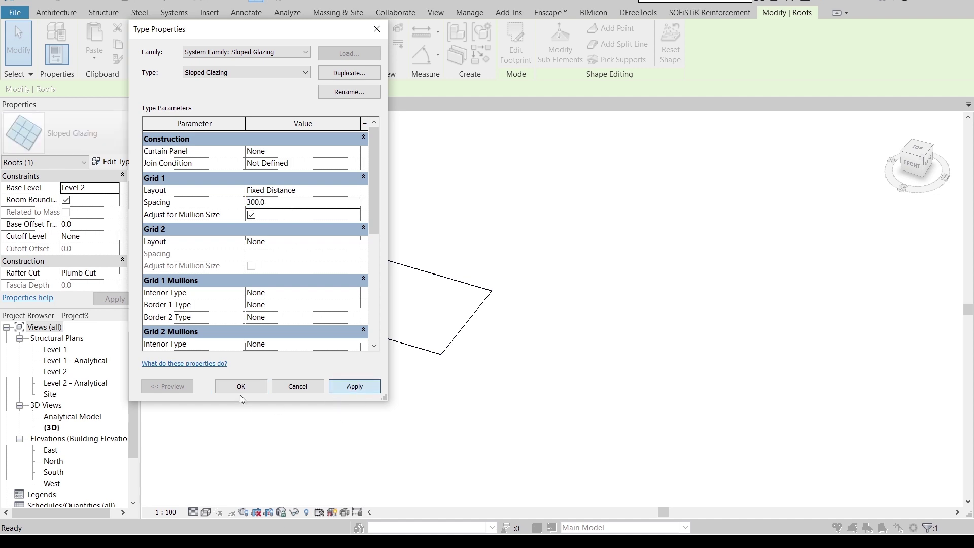
pyautogui.click(241, 388)
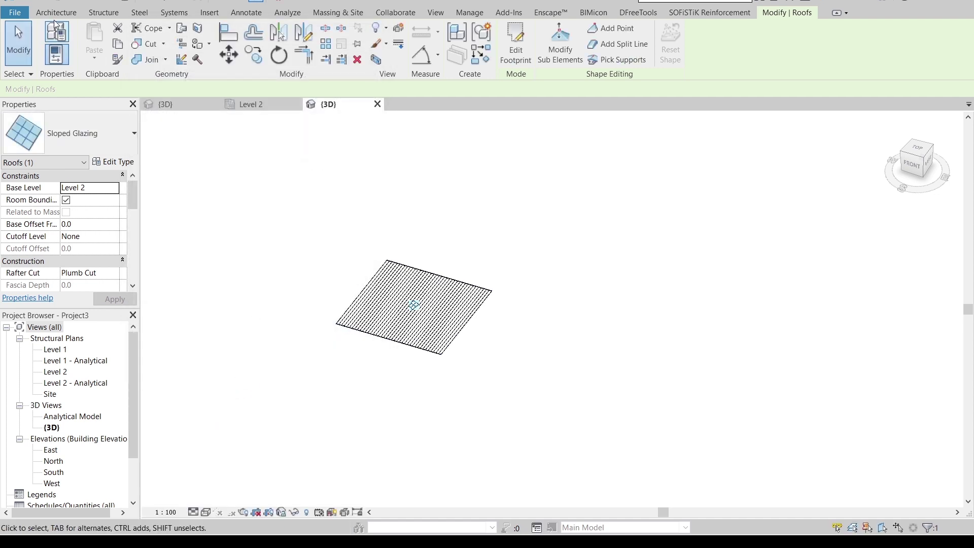
# Start placing mullions and duplicate the Rectangular Mullion 1 type as Deck Steel
pyautogui.click(56, 12)
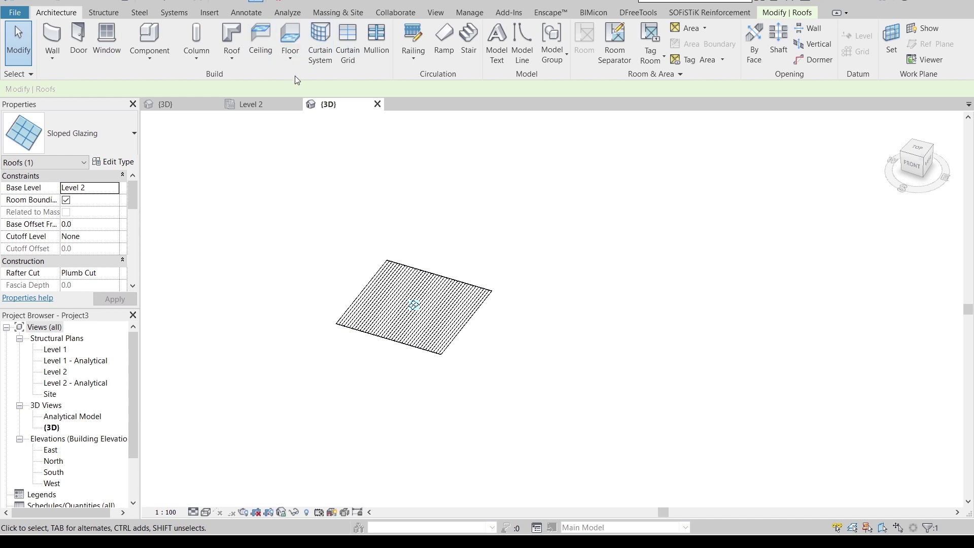
pyautogui.click(376, 43)
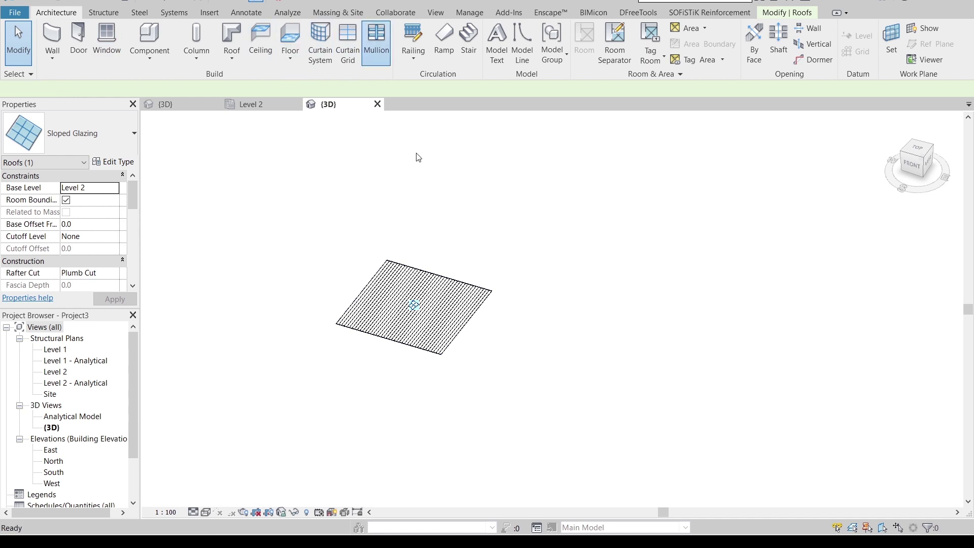
pyautogui.click(113, 162)
pyautogui.click(355, 72)
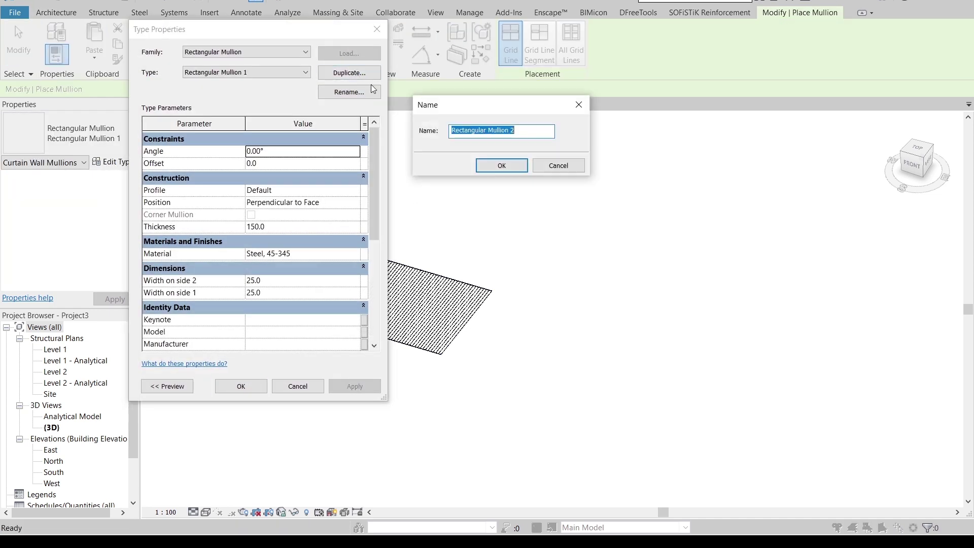
pyautogui.write('Met')
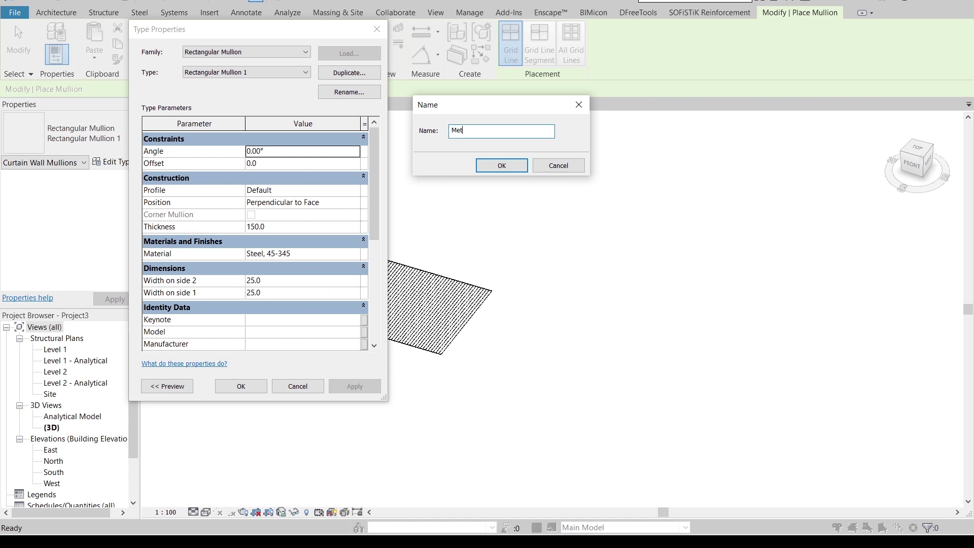
pyautogui.press('BackSpace')
pyautogui.write('D')
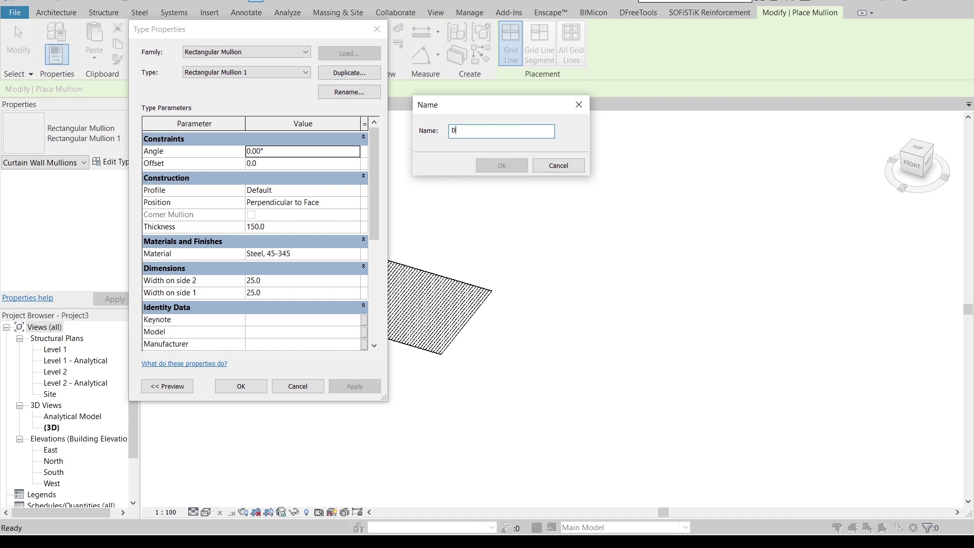
pyautogui.write('esk Steel')
pyautogui.press('Return')
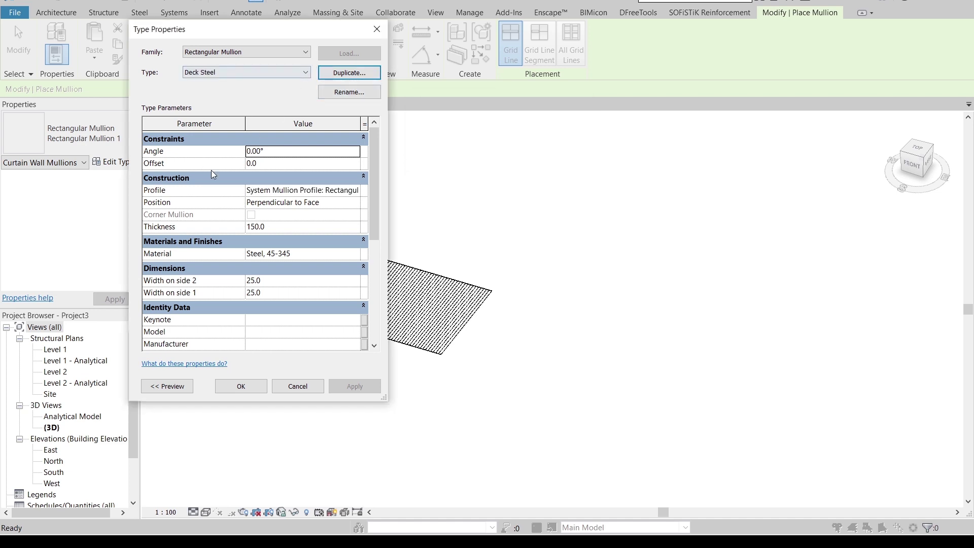
# Assign the 2D Metal Sheet : 2D Metal Sheet profile to the Deck Steel mullion type
pyautogui.click(354, 192)
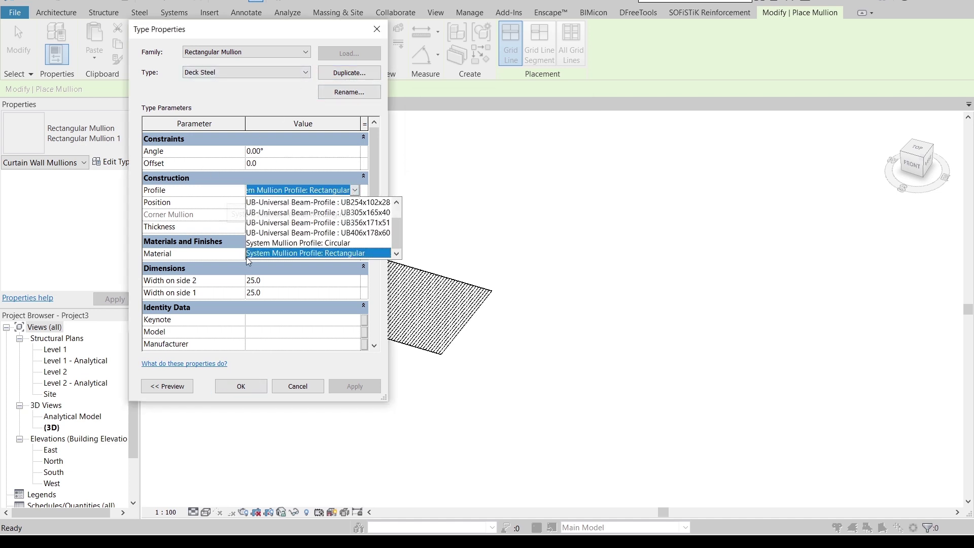
pyautogui.scroll(2, 369, 259)
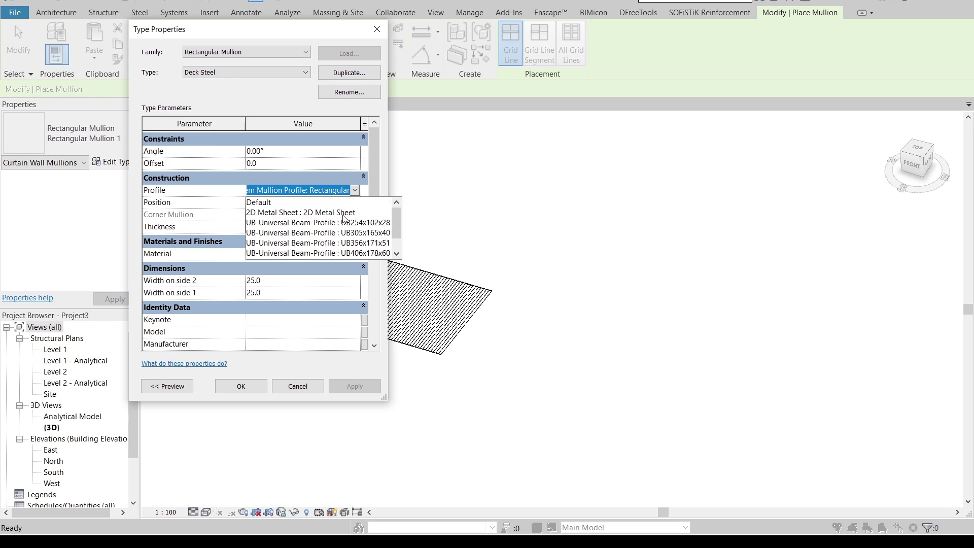
pyautogui.click(343, 213)
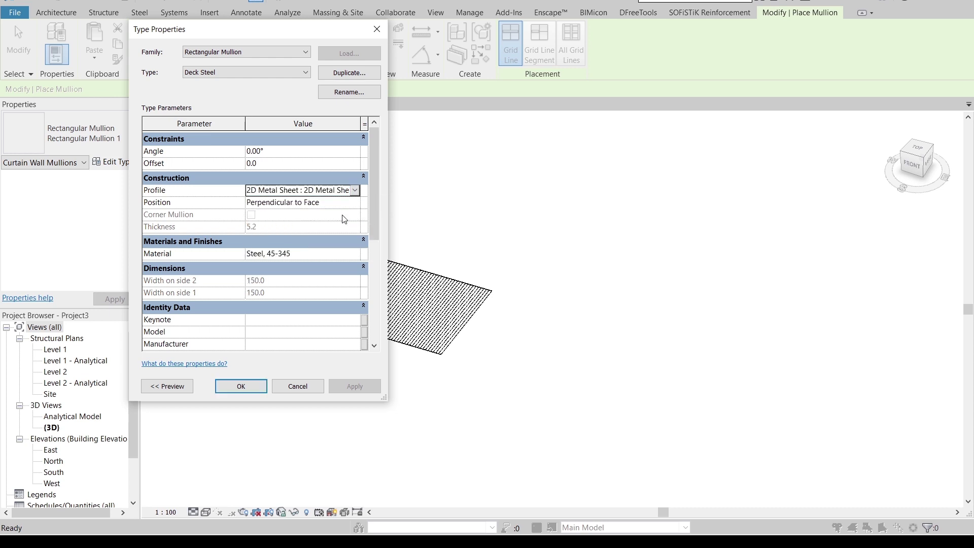
pyautogui.click(302, 388)
# Place Deck Steel mullions on all roof grid lines, deleting the elements in error, and display the 3D view in Consistent Colors
pyautogui.click(571, 45)
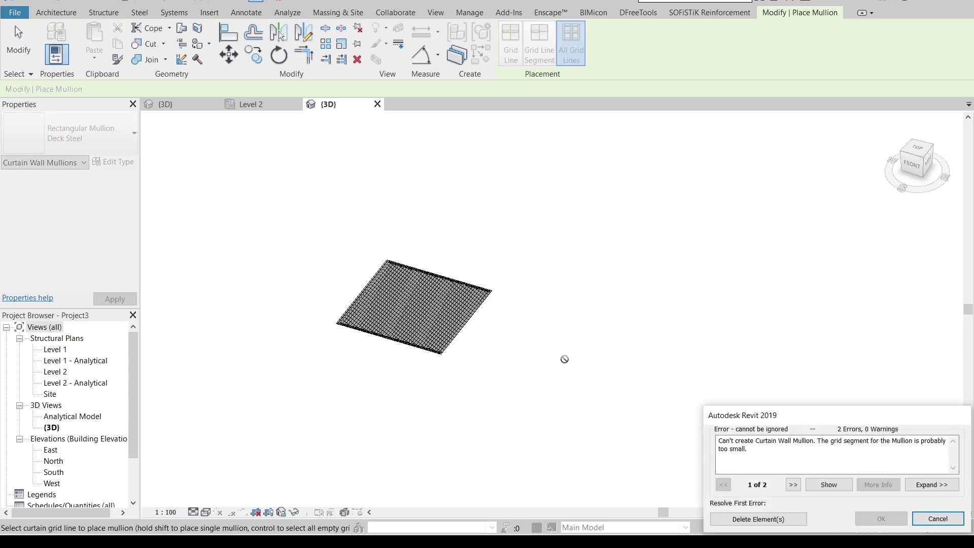
pyautogui.click(770, 520)
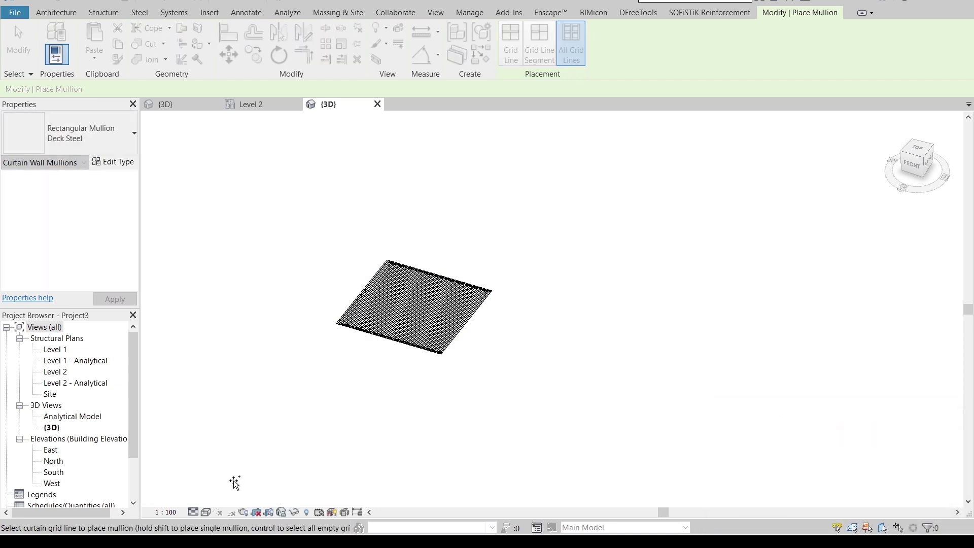
pyautogui.click(206, 512)
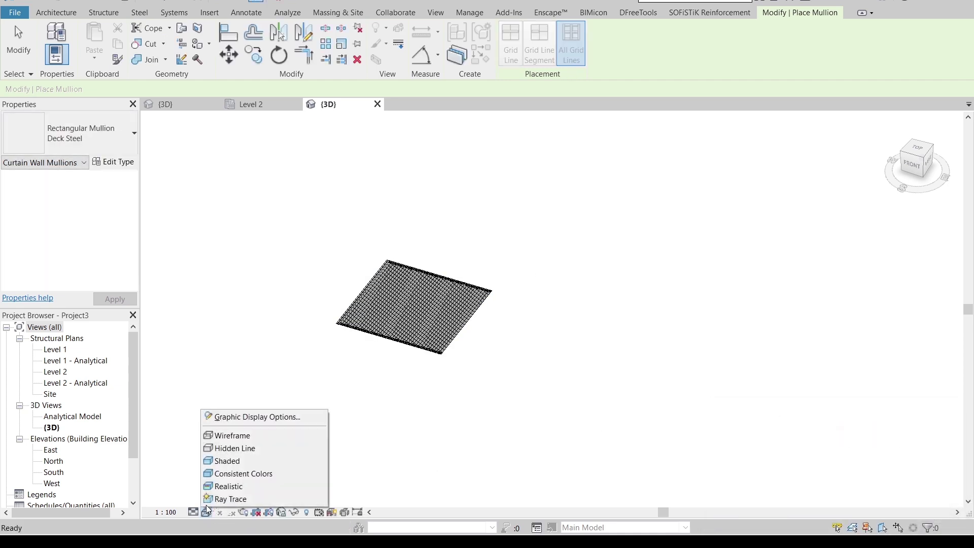
pyautogui.click(237, 477)
pyautogui.scroll(5, 406, 373)
pyautogui.press('Escape')
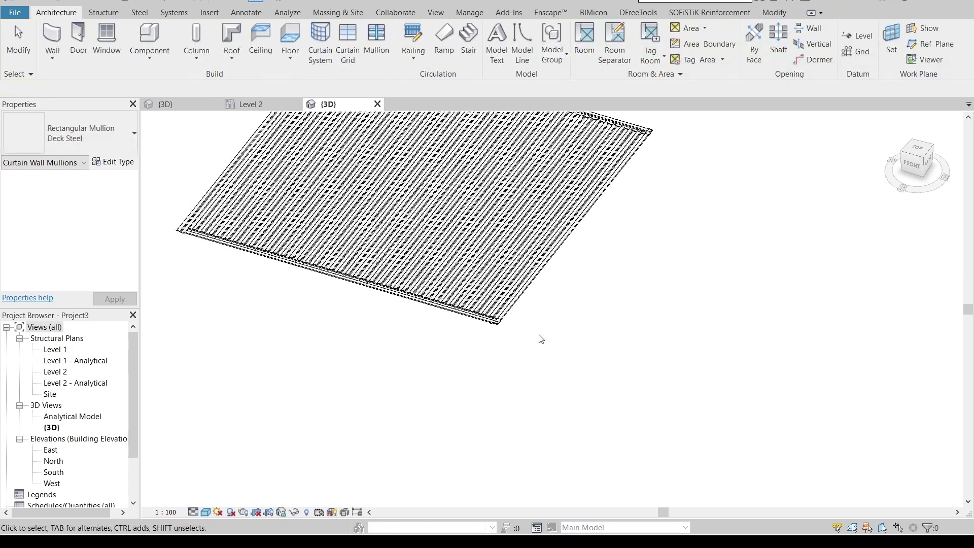
# Delete all mullions on the border gridline running across the front edge of the deck
pyautogui.scroll(4, 508, 350)
pyautogui.click(525, 360)
pyautogui.click(526, 399)
pyautogui.rightClick(515, 364)
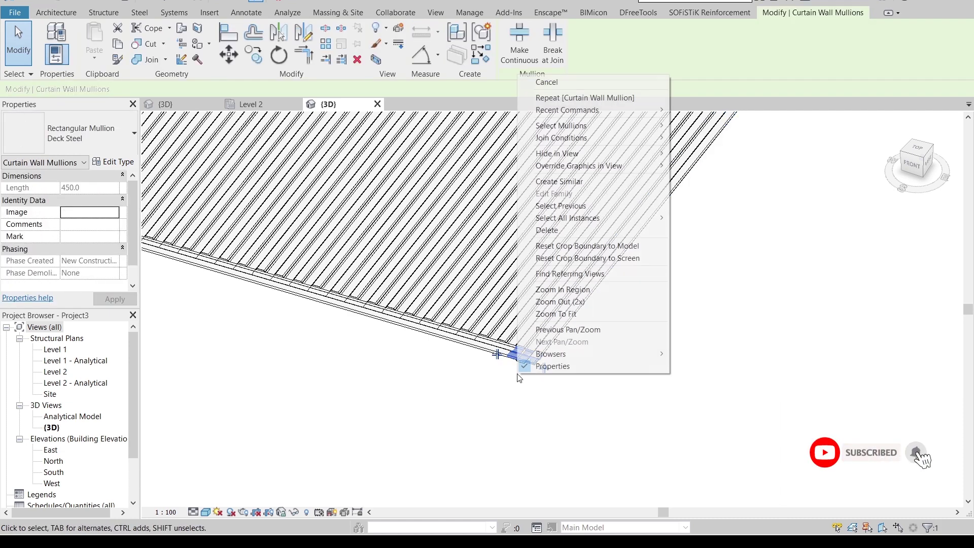
pyautogui.moveTo(586, 126)
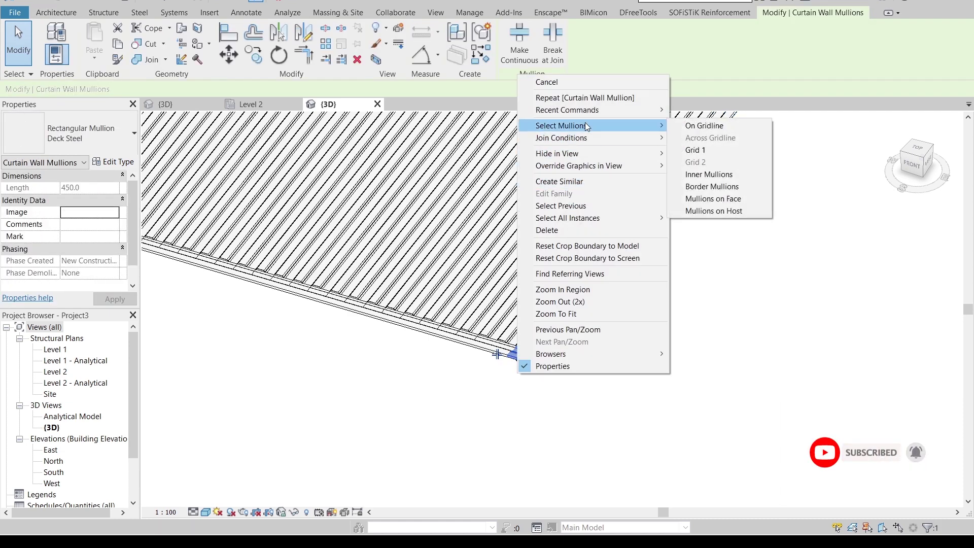
pyautogui.click(693, 125)
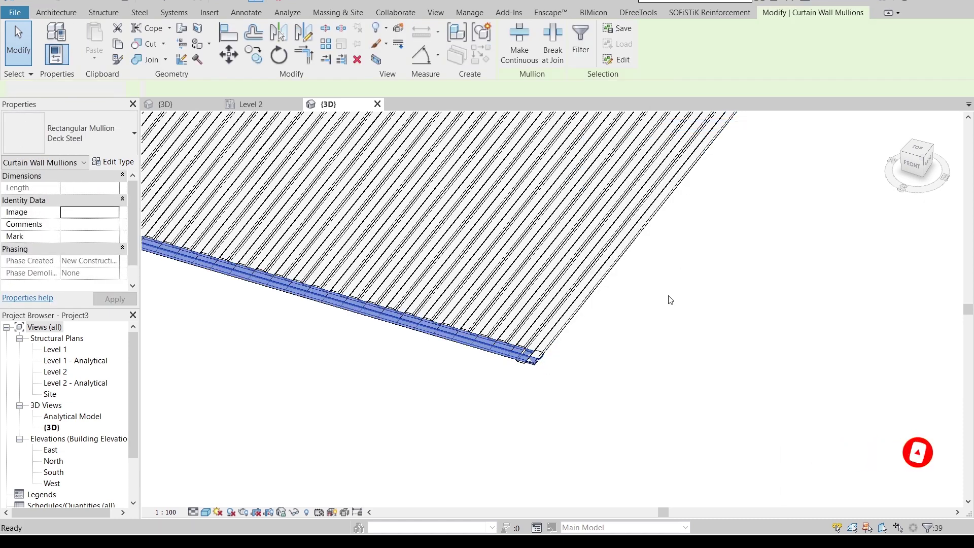
pyautogui.press('Delete')
# Delete all mullions on the border gridline running across the back edge of the deck
pyautogui.moveTo(667, 299); pyautogui.dragTo(746, 315, button='middle')
pyautogui.scroll(5, 726, 312)
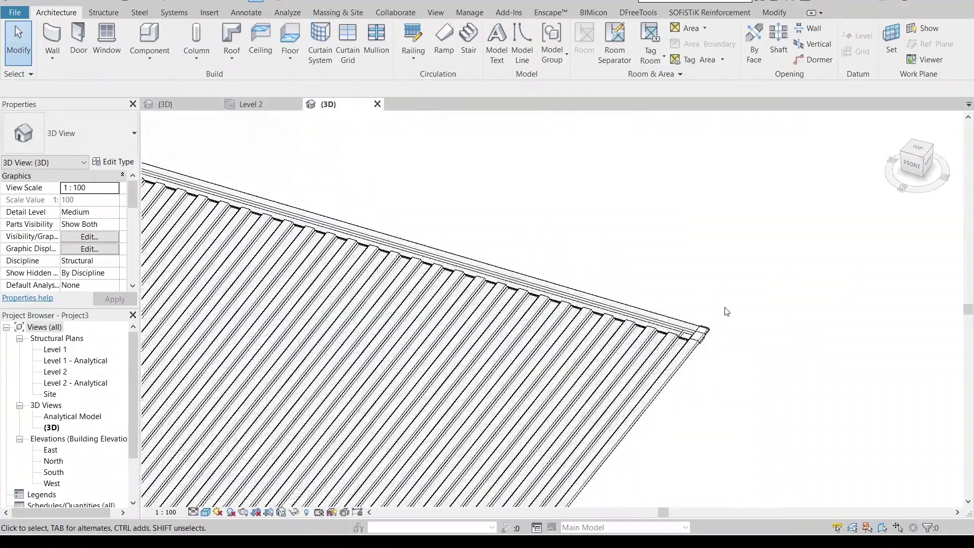
pyautogui.click(665, 339)
pyautogui.rightClick(716, 263)
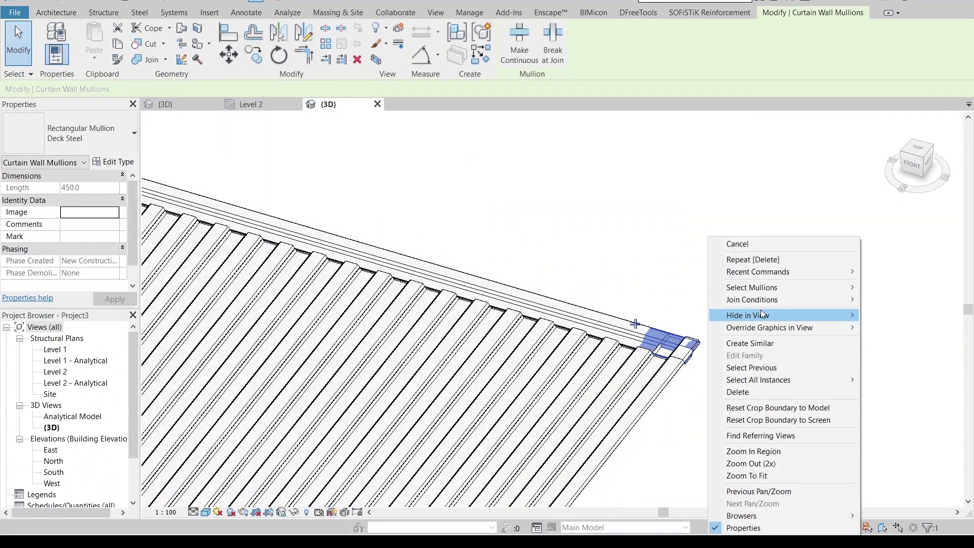
pyautogui.moveTo(761, 287)
pyautogui.click(893, 286)
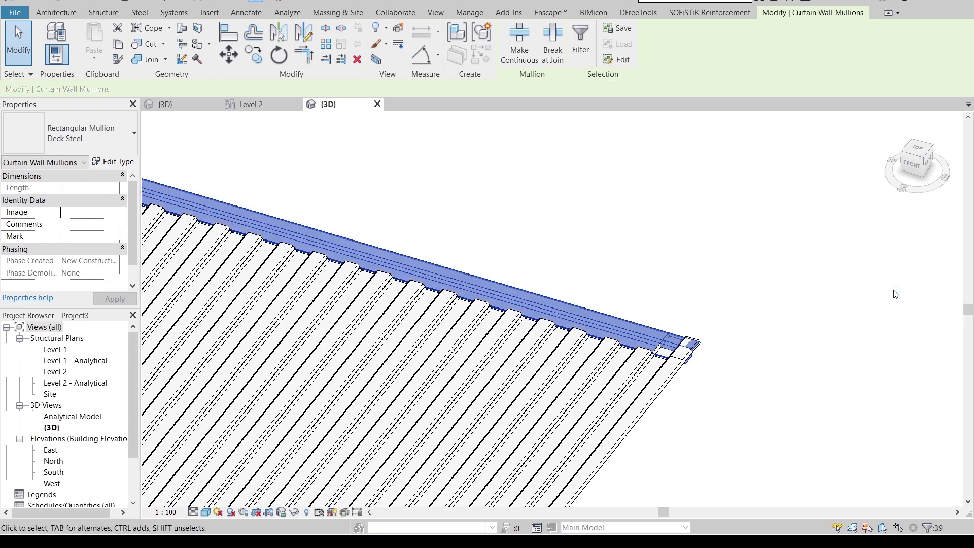
pyautogui.press('Escape')
# Edit the roof footprint and set its width across the corrugations to 2400 mm
pyautogui.scroll(-5, 665, 446)
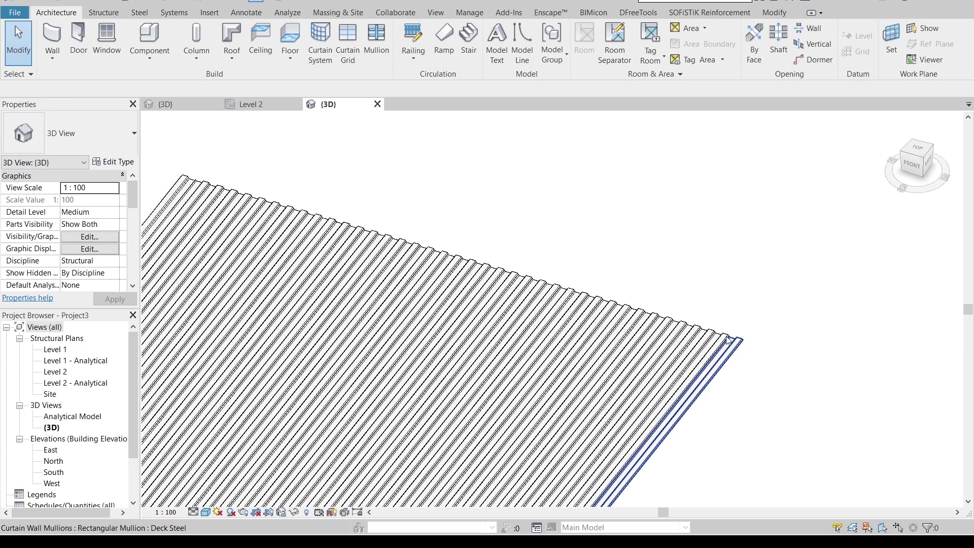
pyautogui.click(370, 305)
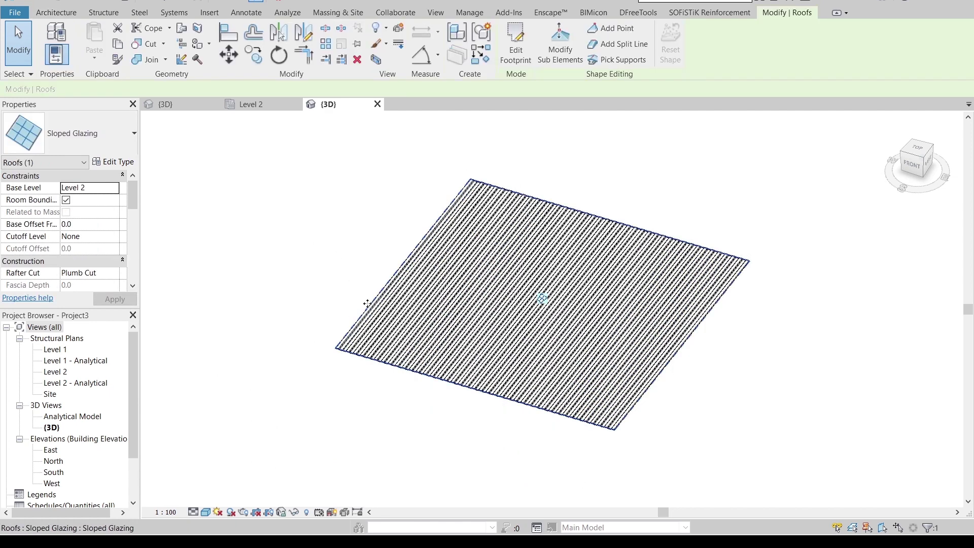
pyautogui.click(515, 51)
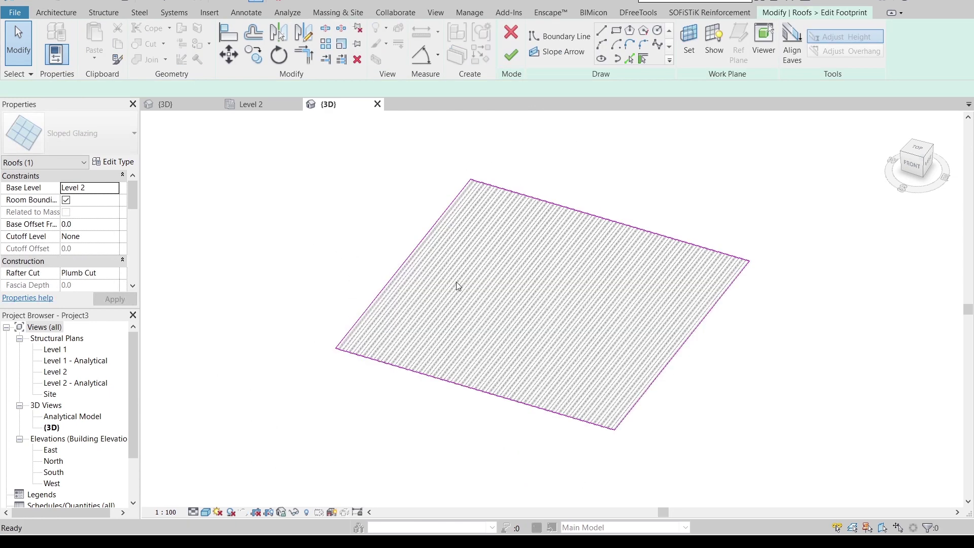
pyautogui.click(628, 194)
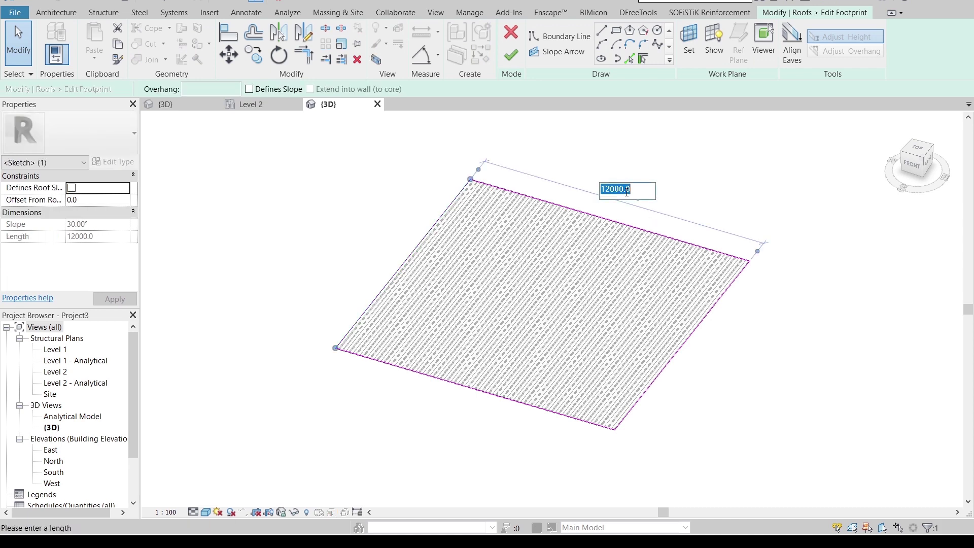
pyautogui.write('2400')
pyautogui.press('Return')
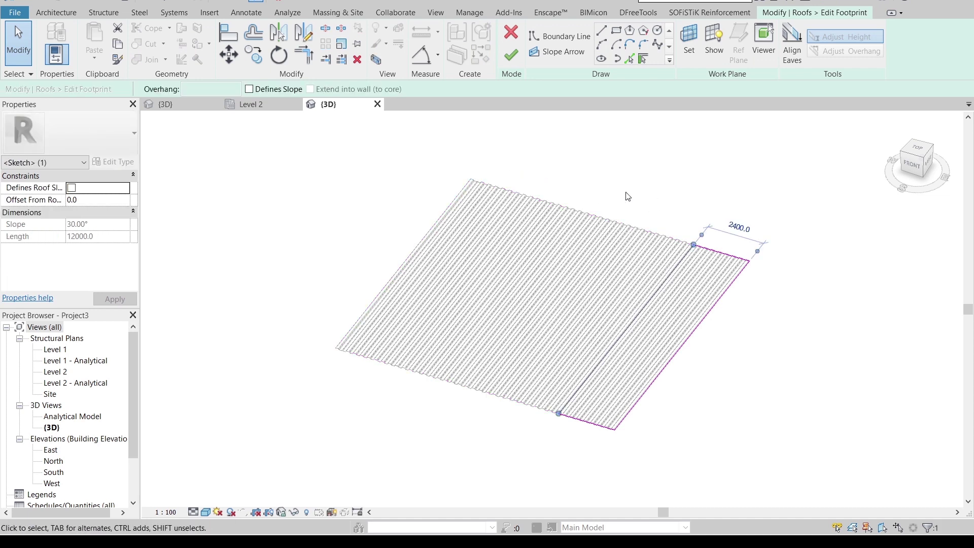
pyautogui.click(628, 196)
# Set the roof footprint's length along the corrugations to 2.4 m and finish the footprint edit
pyautogui.click(725, 254)
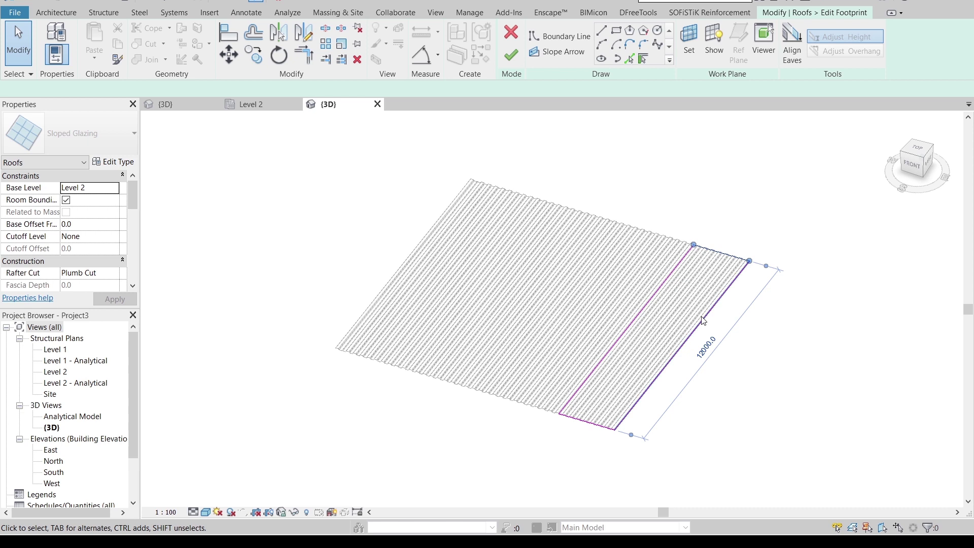
pyautogui.click(700, 356)
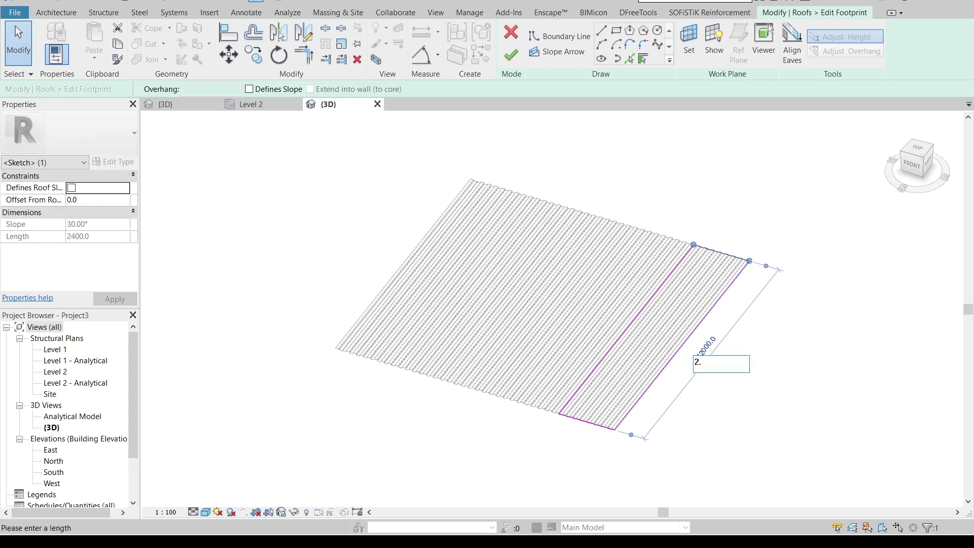
pyautogui.write('2.4m')
pyautogui.press('Return')
pyautogui.click(701, 359)
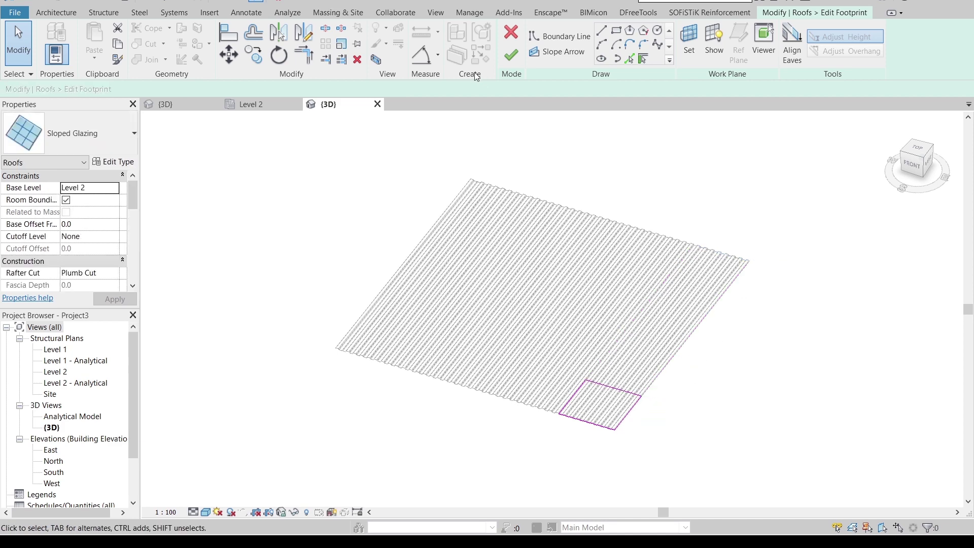
pyautogui.click(512, 56)
pyautogui.scroll(-5, 646, 428)
pyautogui.scroll(5, 626, 398)
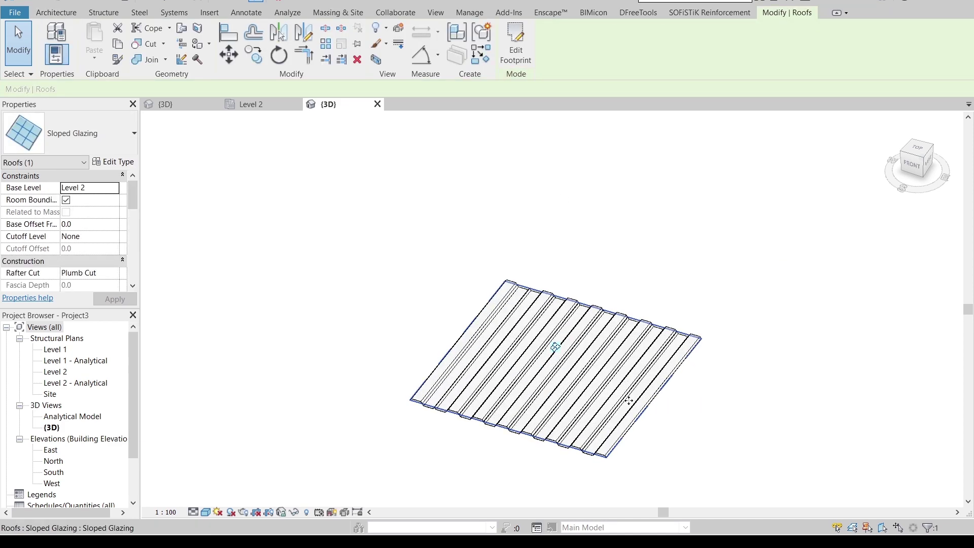
# Start an in-place model in the Structural Foundations category, accepting the default name Structural Foundations 1
pyautogui.keyDown('shift'); pyautogui.moveTo(581, 393); pyautogui.dragTo(481, 290, button='middle'); pyautogui.keyUp('shift')
pyautogui.click(54, 14)
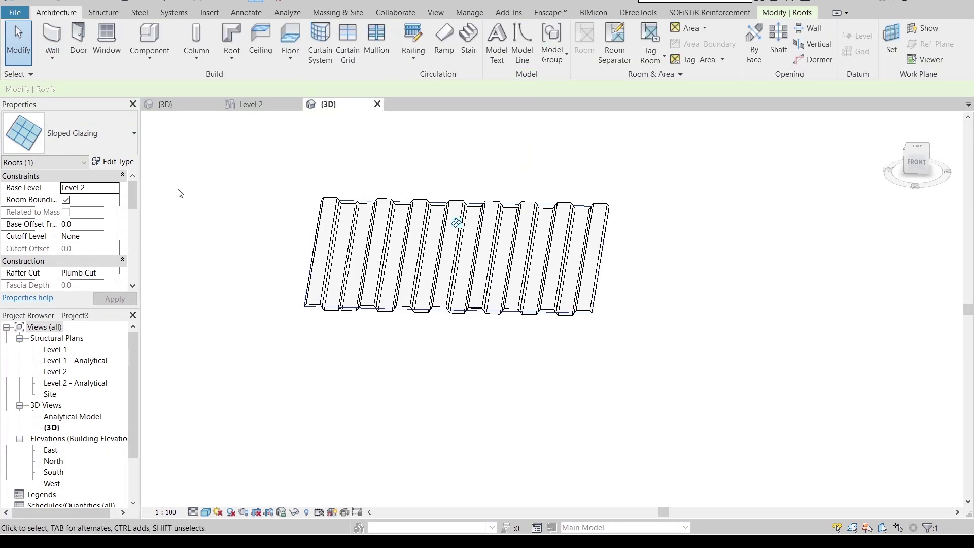
pyautogui.click(148, 60)
pyautogui.click(137, 105)
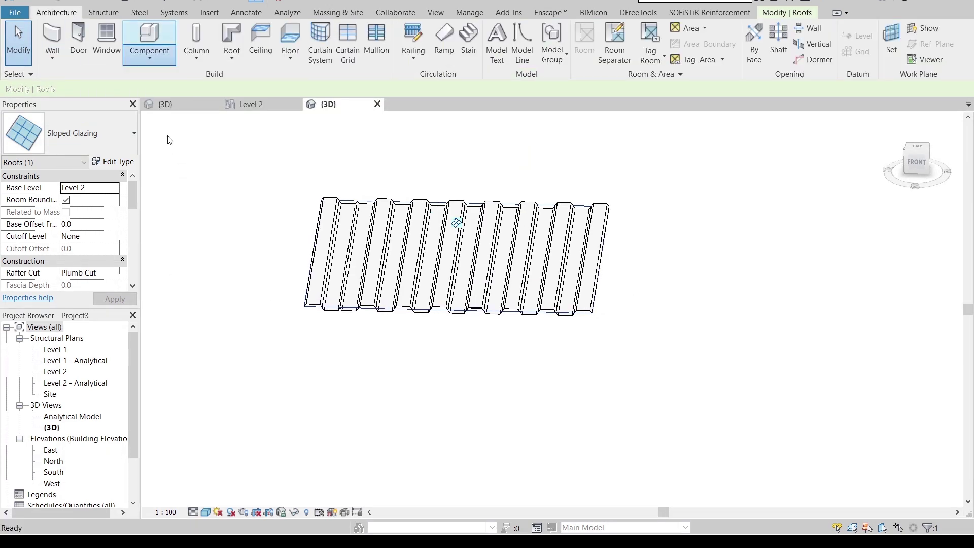
pyautogui.moveTo(403, 172); pyautogui.dragTo(403, 230)
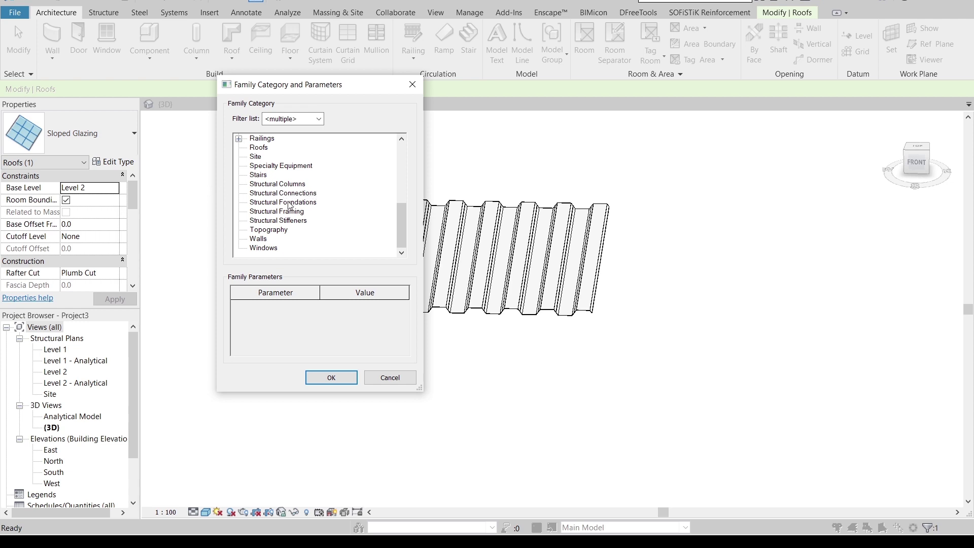
pyautogui.click(319, 380)
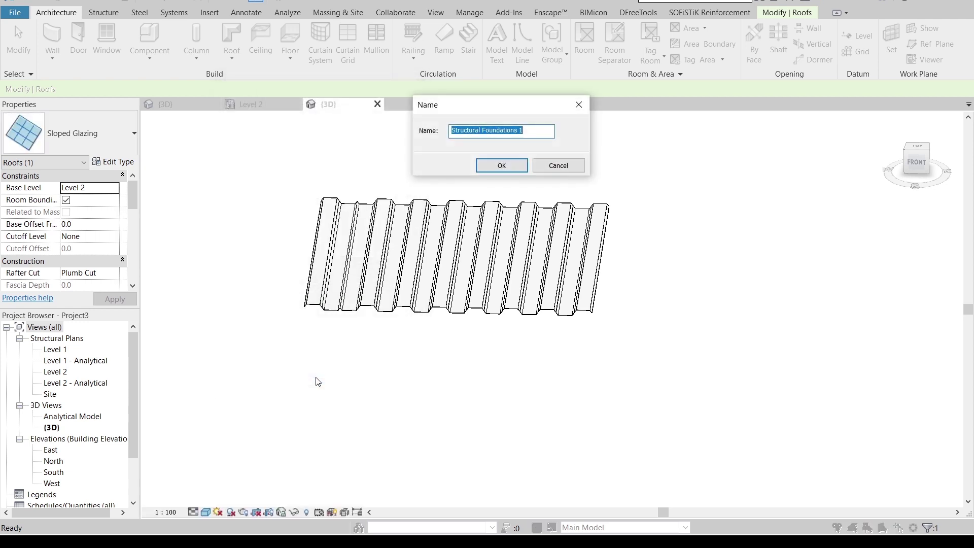
pyautogui.click(502, 166)
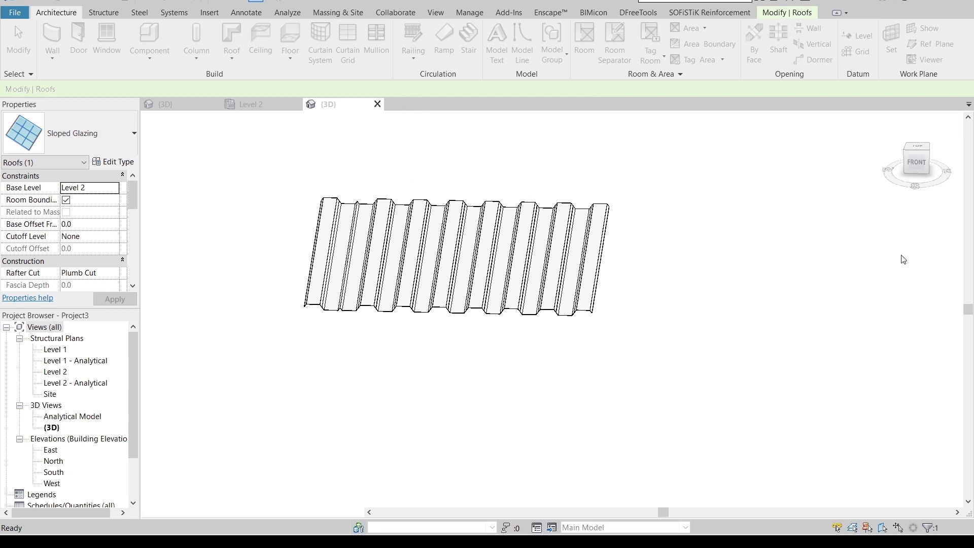
# Start an extrusion in the front view with its work plane set to the end face of the deck mullions
pyautogui.click(920, 165)
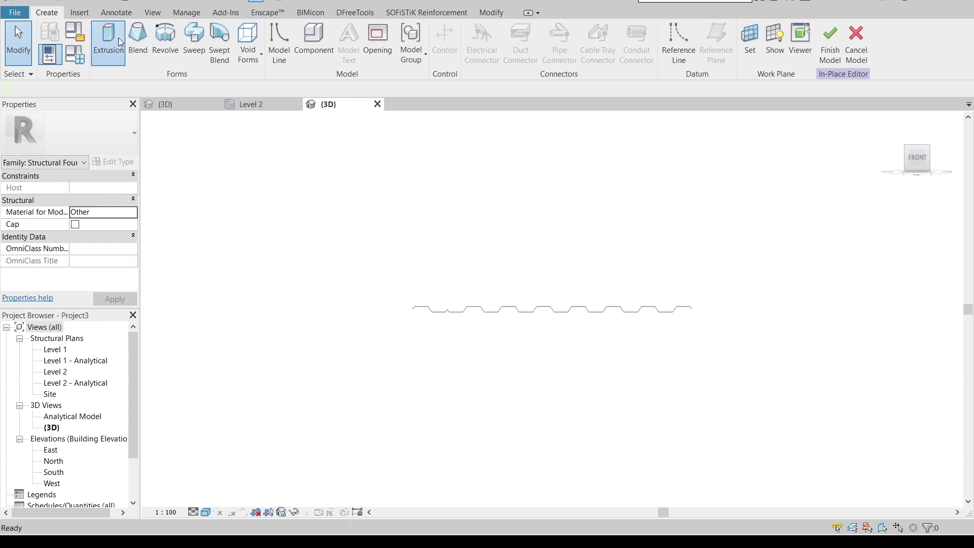
pyautogui.click(551, 37)
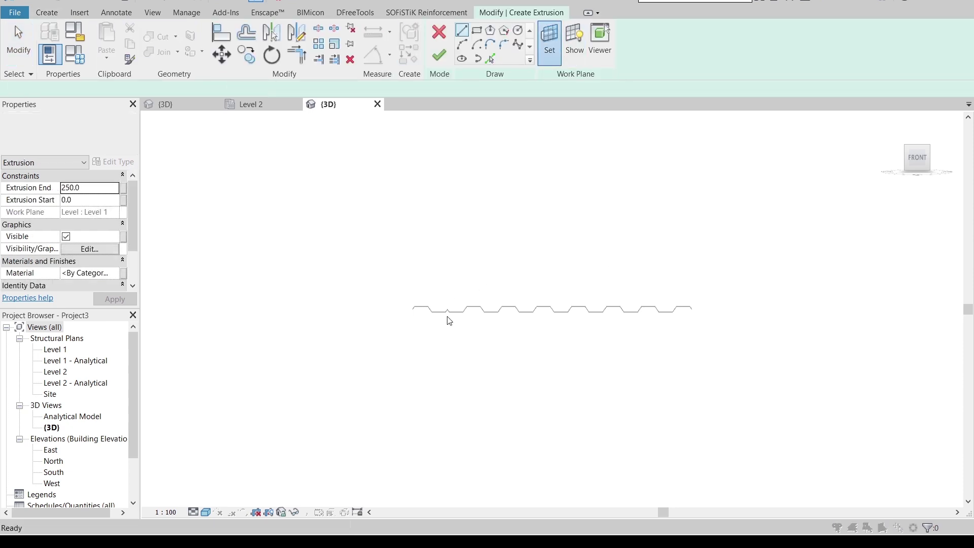
pyautogui.click(458, 346)
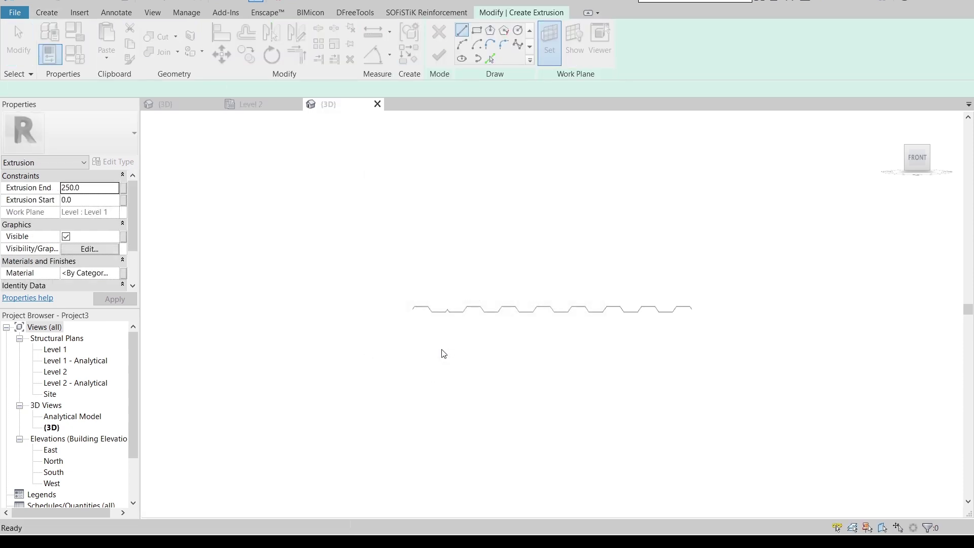
pyautogui.scroll(6, 396, 294)
pyautogui.scroll(4, 376, 320)
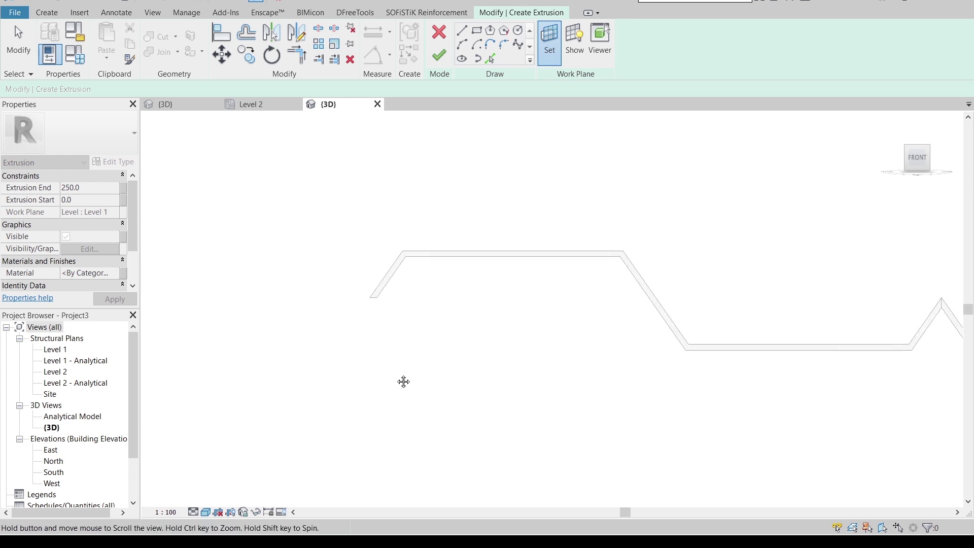
pyautogui.click(375, 298)
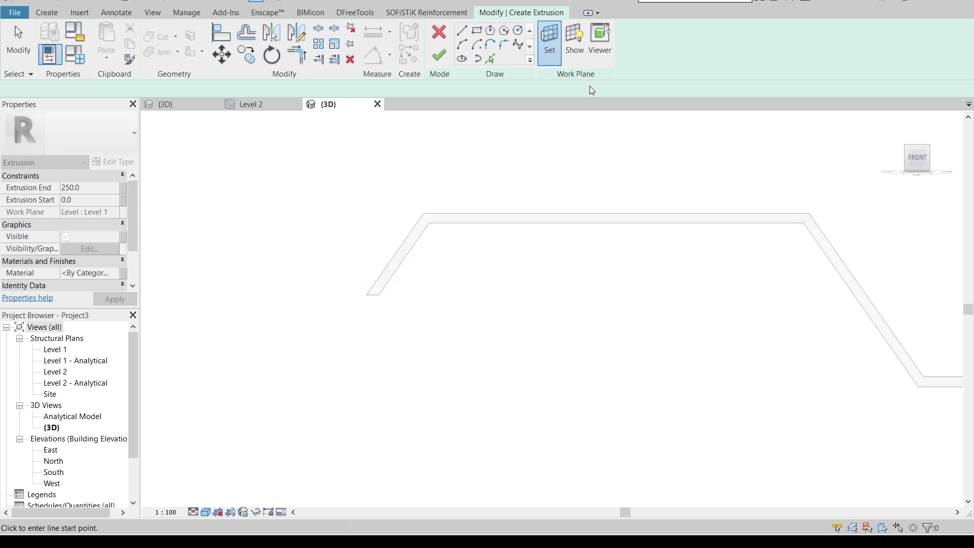
# Trace the deck's upper corrugated edge with picked sketch lines from one end of the profile to the other
pyautogui.click(490, 58)
pyautogui.click(417, 235)
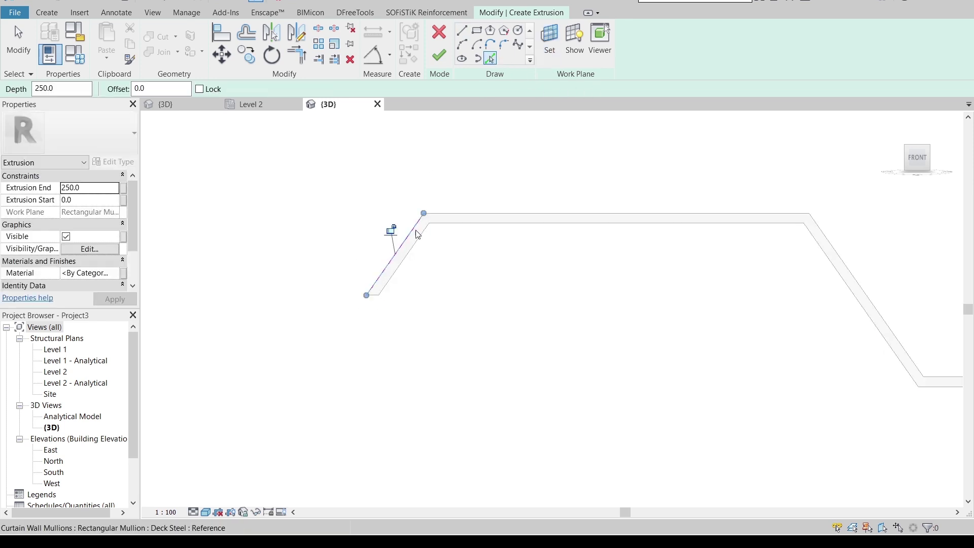
pyautogui.scroll(-1, 649, 266)
pyautogui.moveTo(649, 266); pyautogui.dragTo(337, 212, button='middle')
pyautogui.click(526, 239)
pyautogui.click(630, 308)
pyautogui.moveTo(931, 254); pyautogui.dragTo(436, 261, button='middle')
pyautogui.click(441, 278)
pyautogui.click(491, 280)
pyautogui.click(583, 315)
pyautogui.moveTo(927, 244); pyautogui.dragTo(481, 272, button='middle')
pyautogui.click(430, 308)
pyautogui.click(480, 238)
pyautogui.click(584, 203)
pyautogui.moveTo(790, 318); pyautogui.dragTo(344, 305, button='middle')
pyautogui.click(533, 339)
pyautogui.click(769, 239)
pyautogui.moveTo(933, 264); pyautogui.dragTo(588, 263, button='middle')
pyautogui.click(615, 275)
pyautogui.click(664, 348)
pyautogui.click(781, 383)
pyautogui.moveTo(898, 344)
pyautogui.mouseDown(button='middle')
pyautogui.moveTo(716, 270)
pyautogui.moveTo(491, 319)
pyautogui.mouseUp(button='middle')
pyautogui.click(557, 316)
pyautogui.moveTo(751, 324); pyautogui.dragTo(469, 282, button='middle')
pyautogui.click(512, 317)
pyautogui.click(616, 280)
pyautogui.click(730, 198)
pyautogui.scroll(-2, 737, 261)
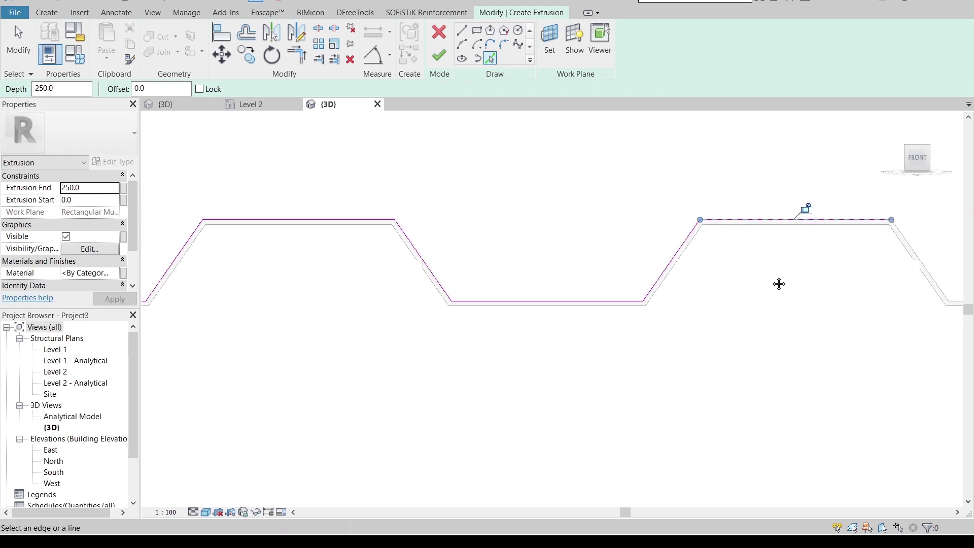
pyautogui.moveTo(779, 283); pyautogui.dragTo(249, 294, button='middle')
pyautogui.click(379, 249)
pyautogui.moveTo(743, 276); pyautogui.dragTo(490, 282, button='middle')
pyautogui.click(551, 236)
pyautogui.click(634, 274)
pyautogui.click(657, 307)
pyautogui.click(698, 317)
pyautogui.moveTo(736, 282); pyautogui.dragTo(398, 284, button='middle')
pyautogui.click(534, 294)
pyautogui.click(780, 262)
pyautogui.moveTo(780, 262)
pyautogui.mouseDown(button='middle')
pyautogui.moveTo(409, 200)
pyautogui.moveTo(604, 198)
pyautogui.mouseUp(button='middle')
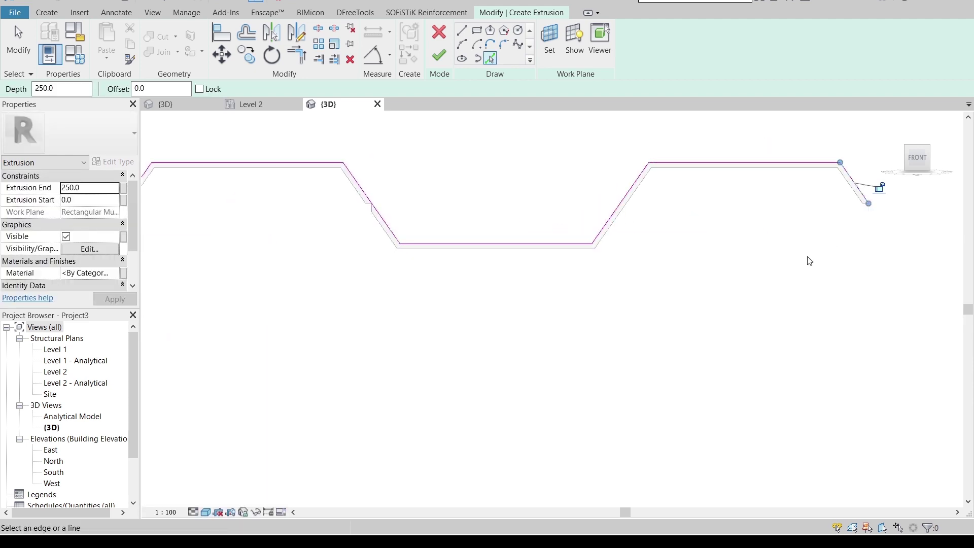
pyautogui.press('Escape')
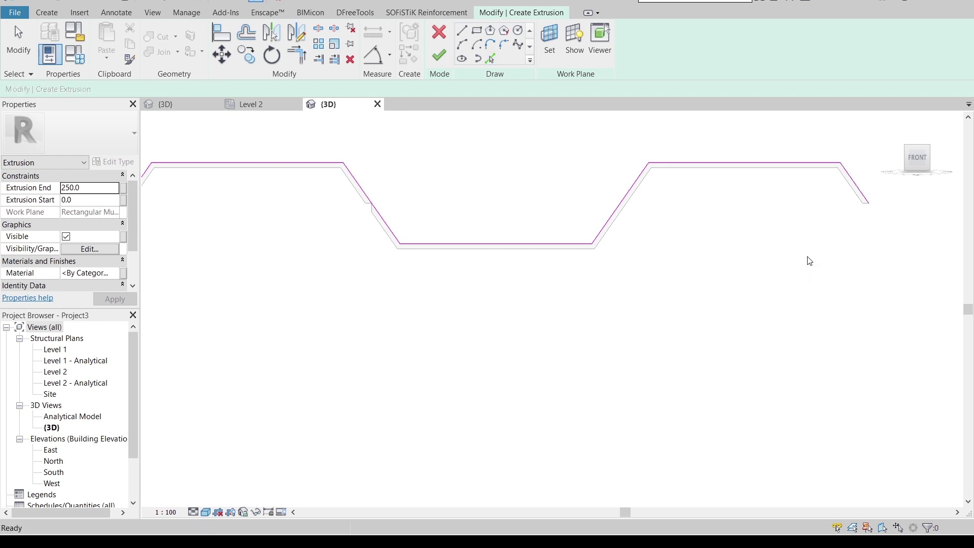
# Copy the entire traced corrugated line 120 mm straight up
pyautogui.scroll(-5, 710, 270)
pyautogui.scroll(-3, 585, 280)
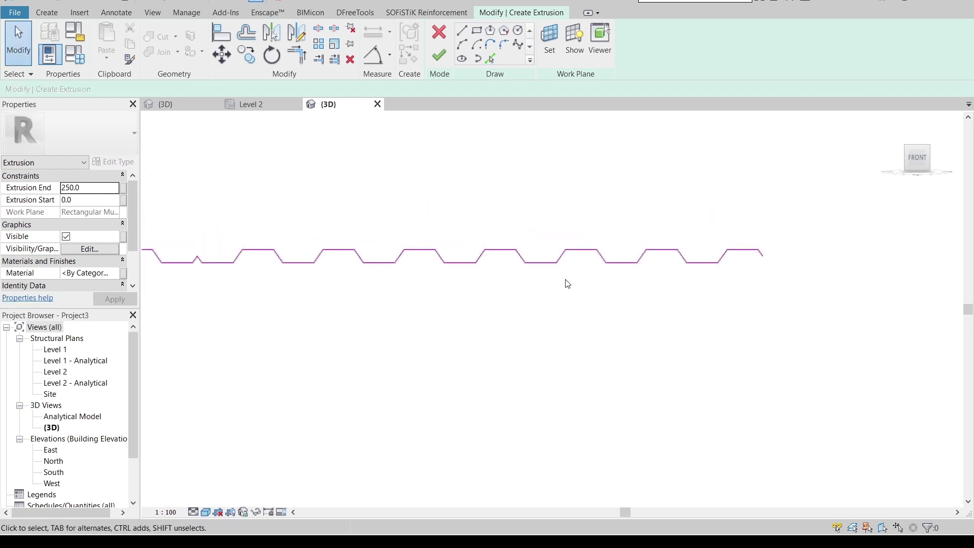
pyautogui.moveTo(176, 192)
pyautogui.mouseDown()
pyautogui.moveTo(627, 267)
pyautogui.moveTo(821, 331)
pyautogui.mouseUp()
pyautogui.moveTo(791, 329); pyautogui.dragTo(731, 363, button='middle')
pyautogui.scroll(2, 725, 362)
pyautogui.press('c')
pyautogui.press('o')
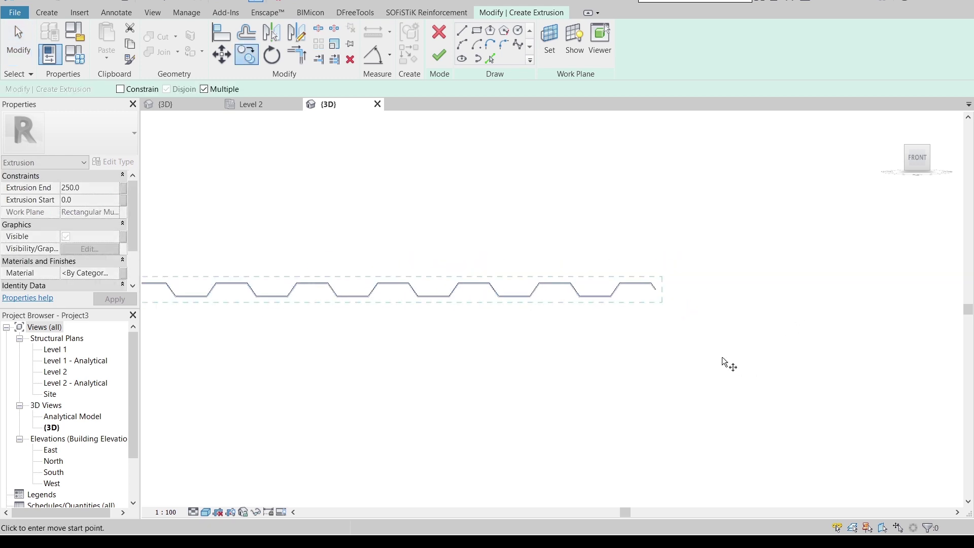
pyautogui.scroll(4, 692, 311)
pyautogui.scroll(4, 680, 267)
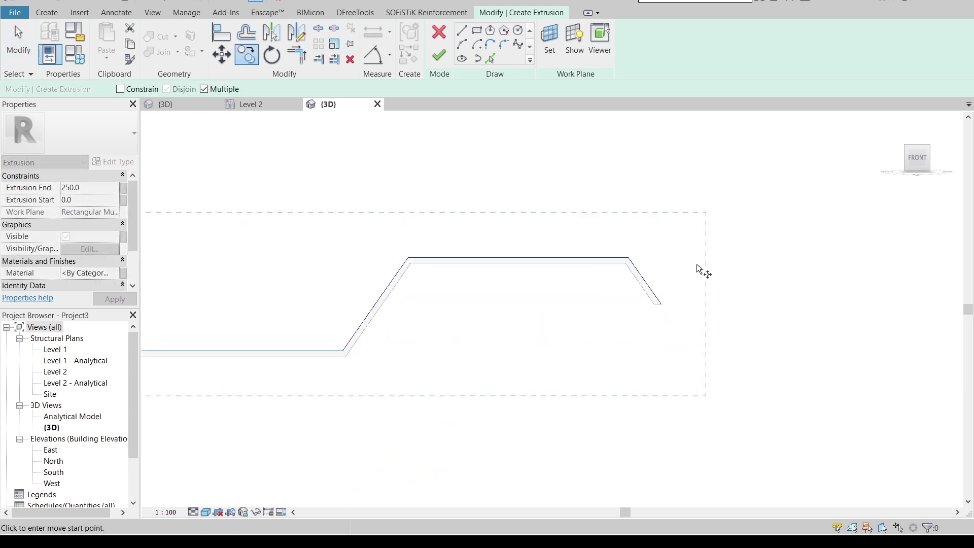
pyautogui.click(659, 315)
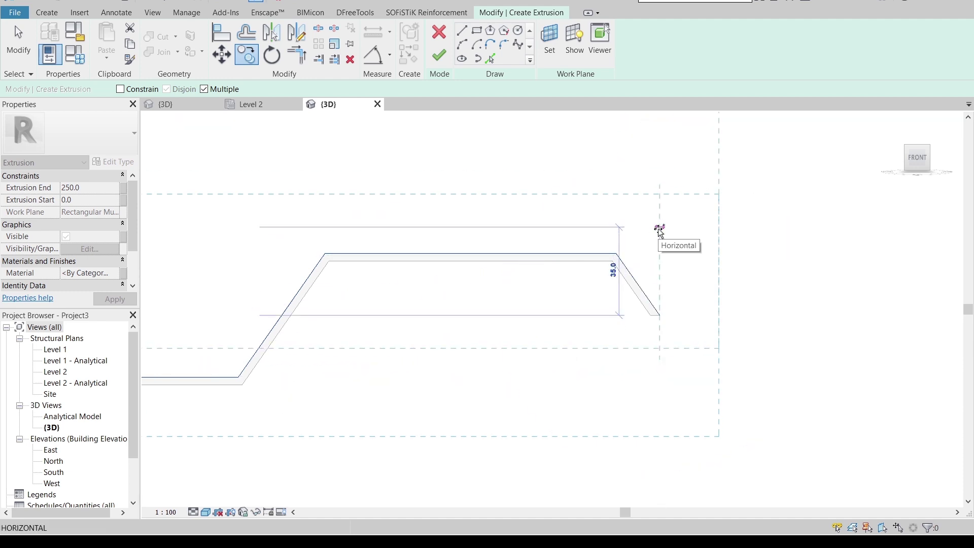
pyautogui.write('120')
pyautogui.press('Return')
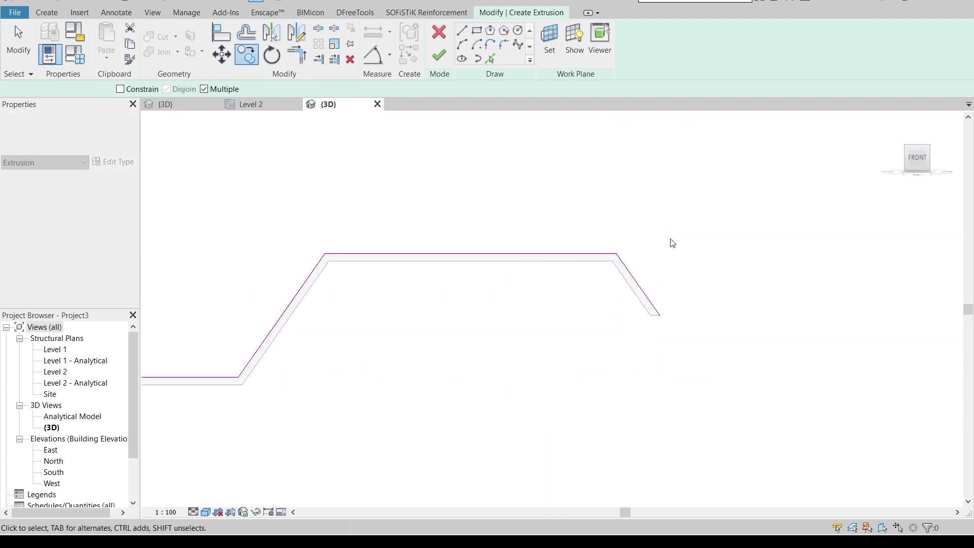
pyautogui.scroll(-3, 680, 285)
pyautogui.press('Escape')
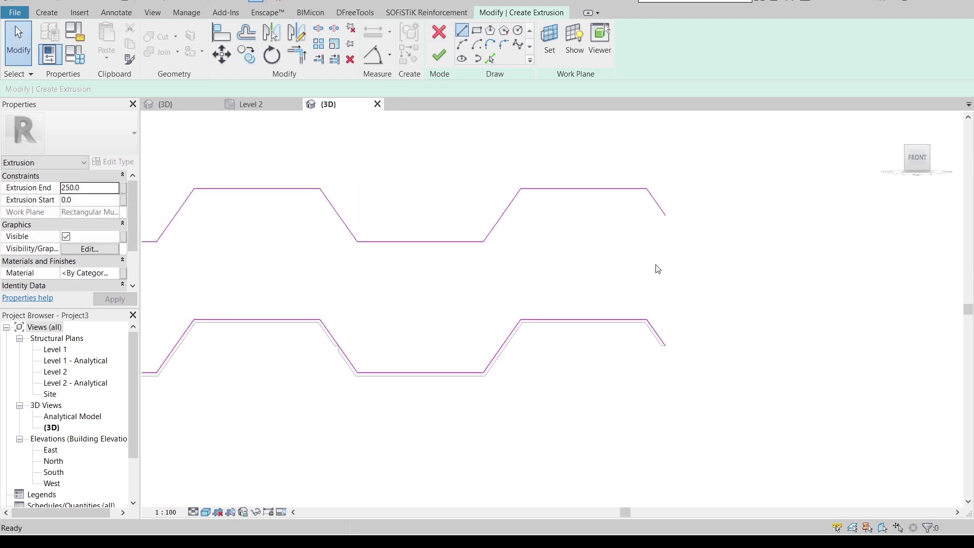
# Close the extrusion profile with vertical lines joining the lower and upper corrugated lines at both ends
pyautogui.press('l')
pyautogui.press('i')
pyautogui.click(664, 215)
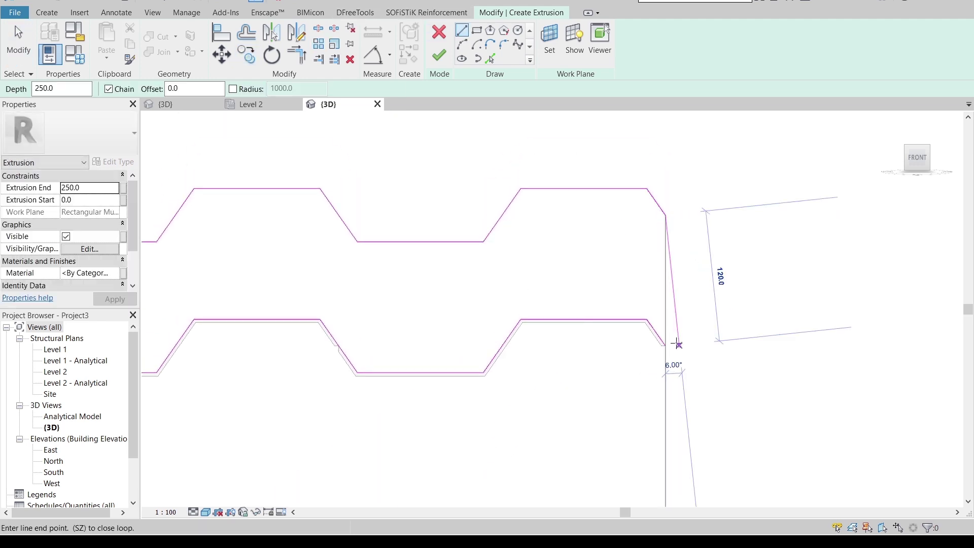
pyautogui.click(665, 346)
pyautogui.scroll(-6, 608, 367)
pyautogui.moveTo(441, 367); pyautogui.dragTo(938, 297, button='middle')
pyautogui.scroll(2, 622, 294)
pyautogui.scroll(5, 616, 331)
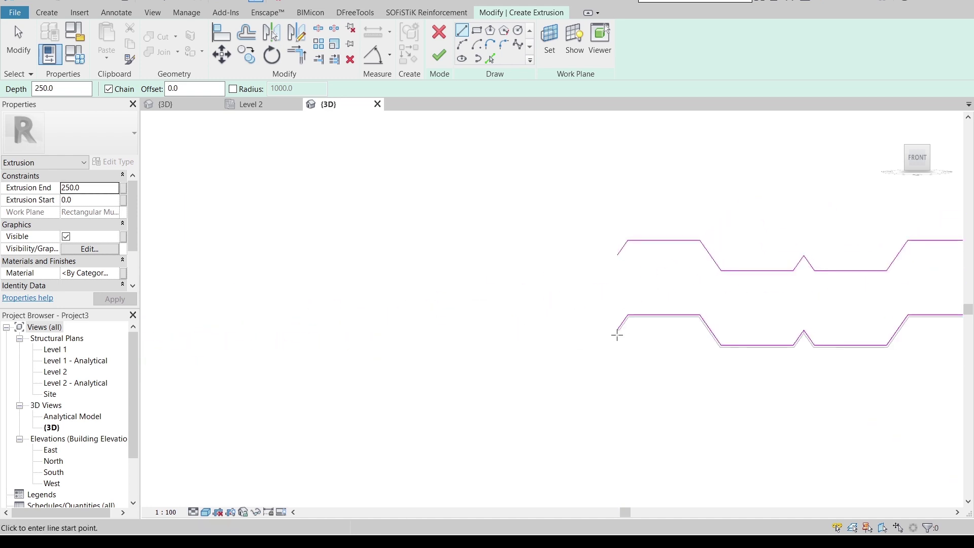
pyautogui.click(622, 318)
pyautogui.moveTo(620, 245); pyautogui.dragTo(618, 393, button='middle')
pyautogui.click(617, 268)
pyautogui.press('Escape')
pyautogui.press('Escape')
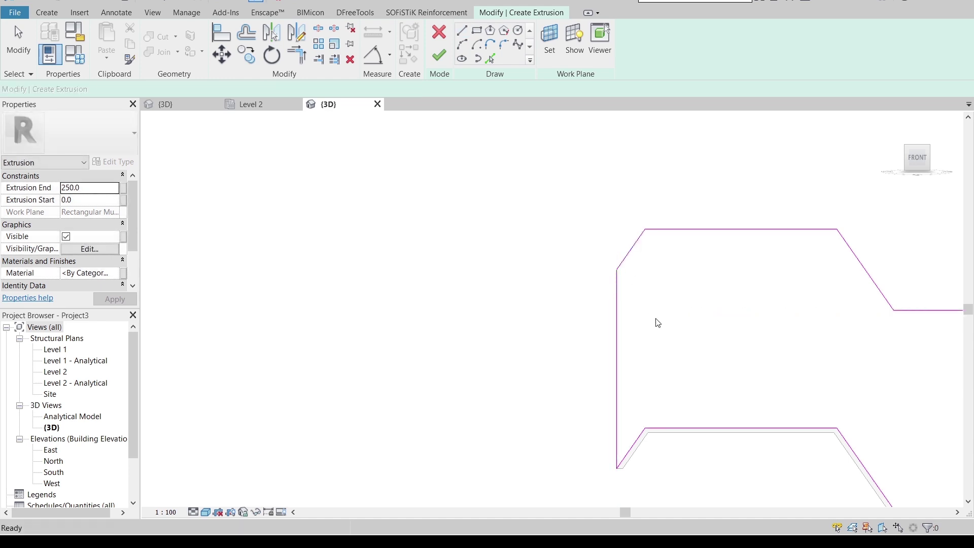
# Assign the library material Concrete, Cast-in-Place, Gray to the extrusion and finish its sketch
pyautogui.scroll(-5, 685, 327)
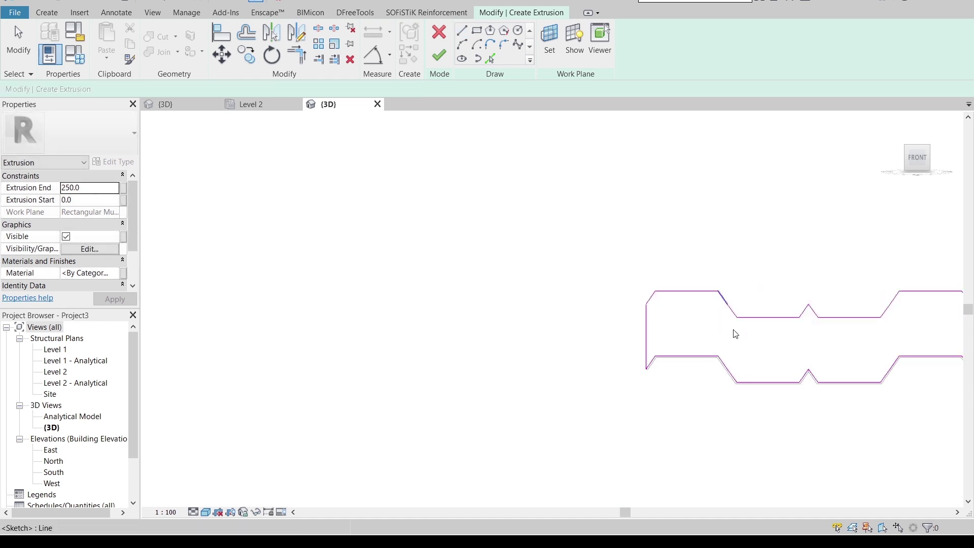
pyautogui.click(114, 273)
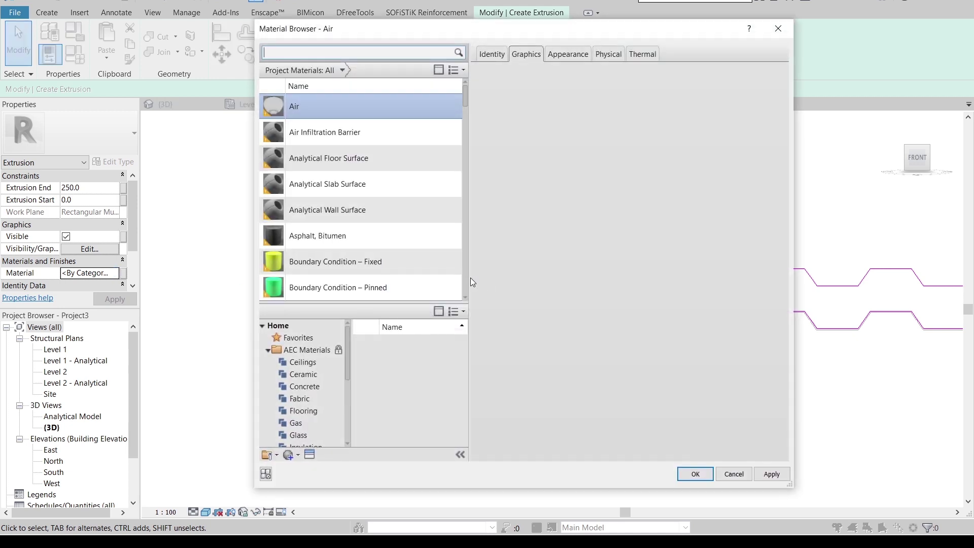
pyautogui.scroll(-1, 367, 294)
pyautogui.scroll(-5, 364, 278)
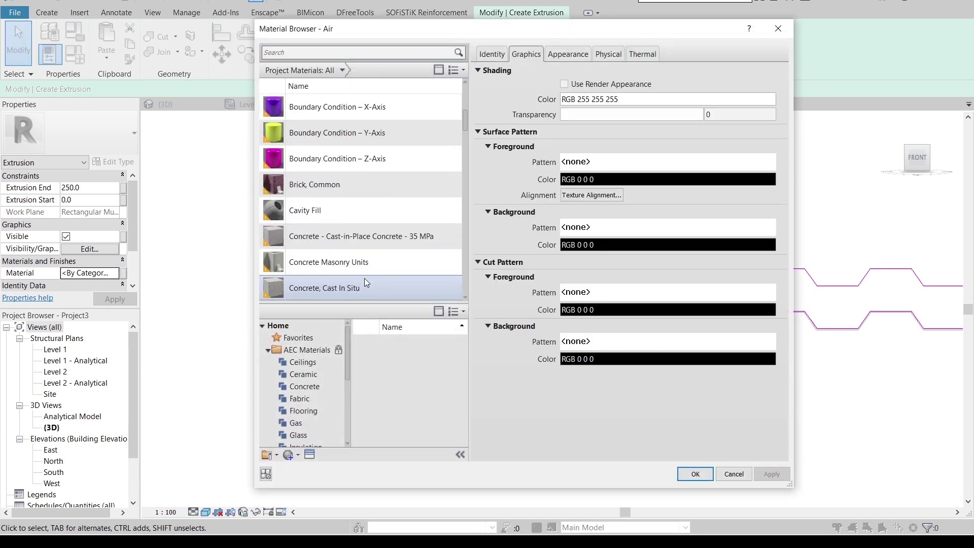
pyautogui.click(307, 386)
pyautogui.scroll(-10, 449, 352)
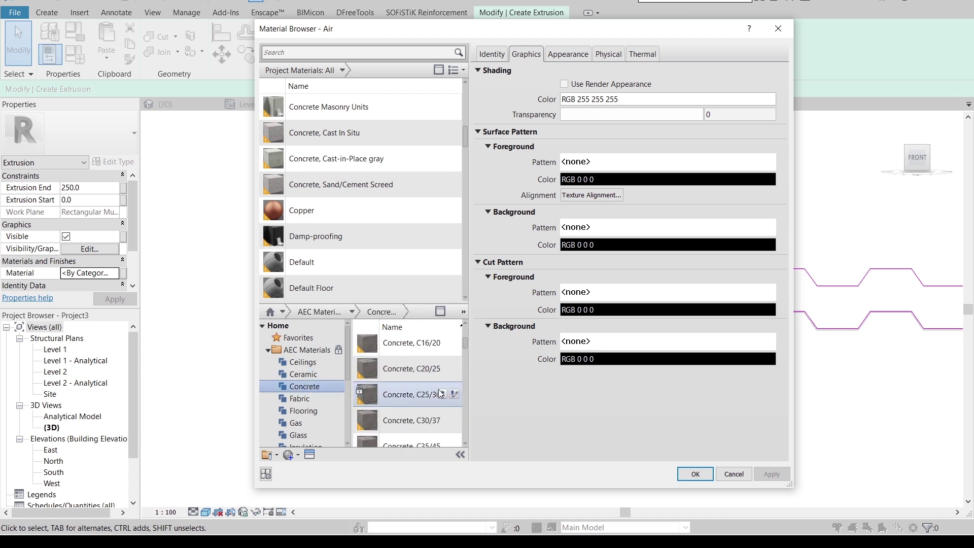
pyautogui.scroll(-3, 442, 397)
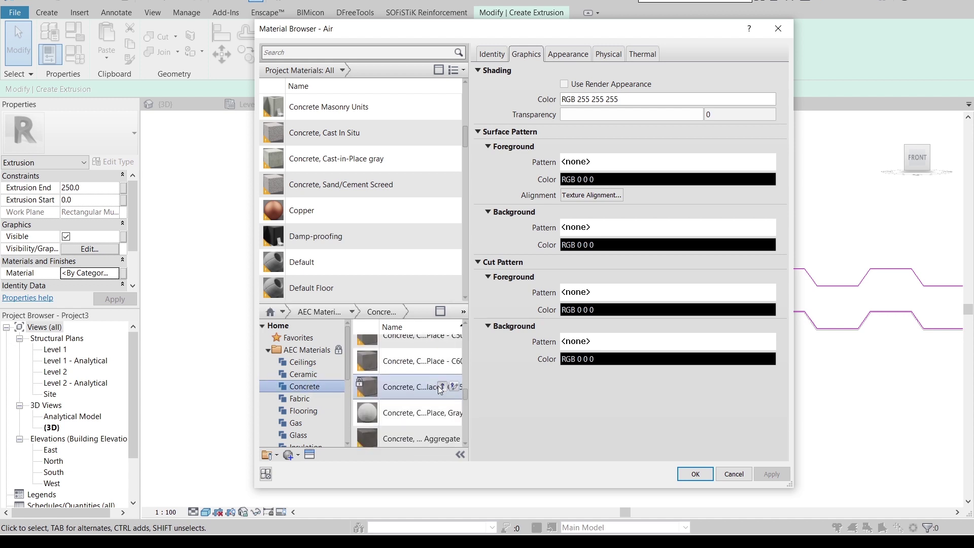
pyautogui.click(442, 412)
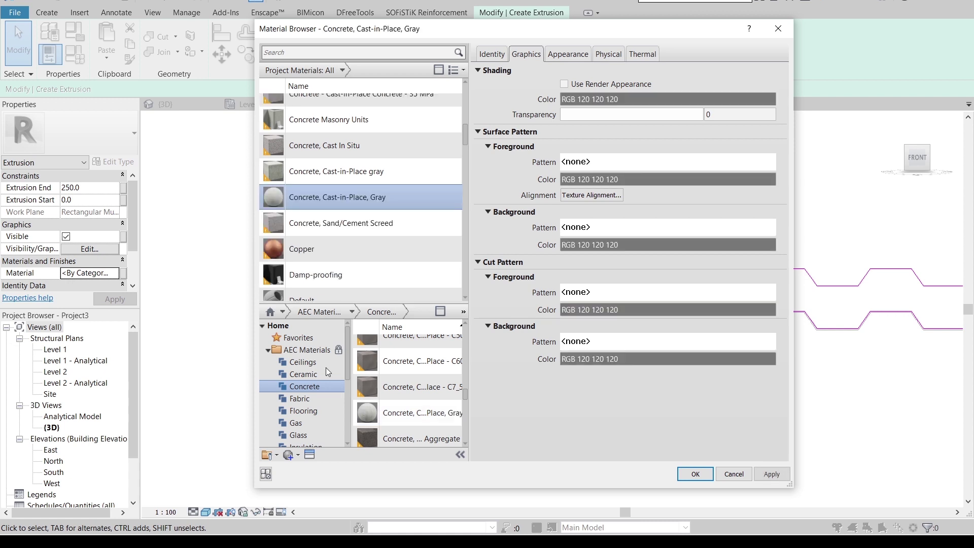
pyautogui.doubleClick(354, 195)
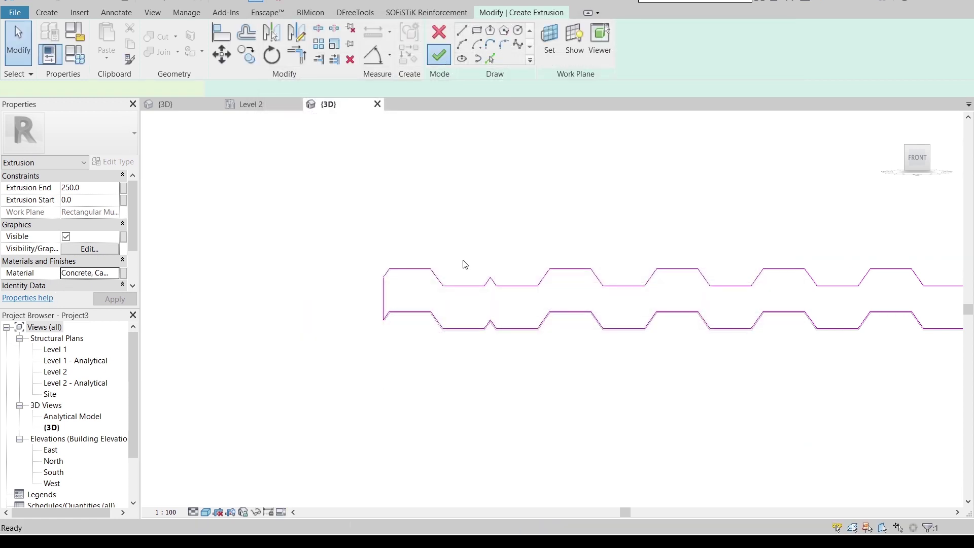
# Switch the 3D view to the Realistic visual style and deselect the extrusion
pyautogui.click(207, 512)
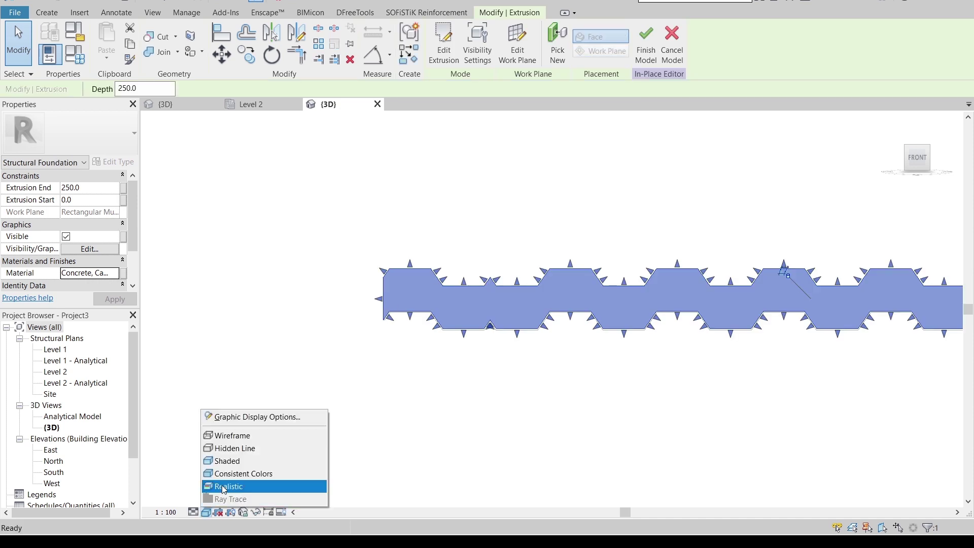
pyautogui.click(224, 485)
pyautogui.click(451, 378)
pyautogui.moveTo(452, 378); pyautogui.dragTo(499, 366, button='middle')
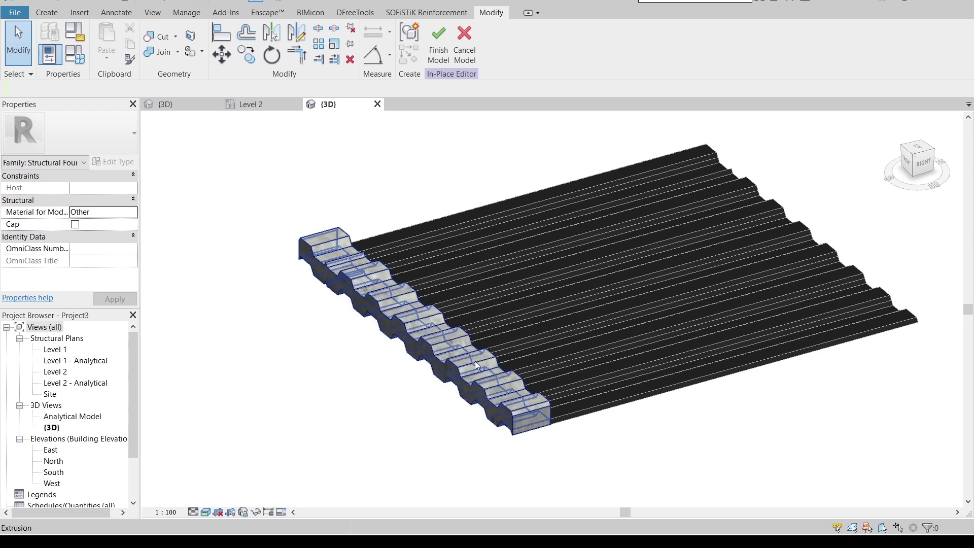
# Set the concrete extrusion's start to -3000 mm and view the slab from its right side
pyautogui.click(478, 363)
pyautogui.keyDown('shift'); pyautogui.moveTo(750, 424); pyautogui.dragTo(706, 342, button='middle'); pyautogui.keyUp('shift')
pyautogui.click(914, 167)
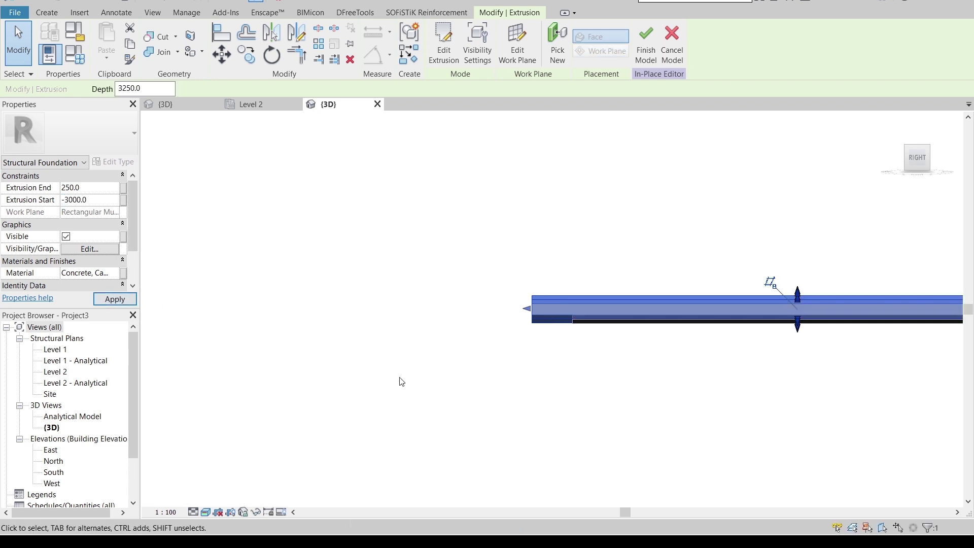
# Deselect the concrete slab, check its corrugated front edge in 3D and finish the in-place model
pyautogui.click(498, 383)
pyautogui.keyDown('shift'); pyautogui.moveTo(497, 383); pyautogui.dragTo(567, 378, button='middle'); pyautogui.keyUp('shift')
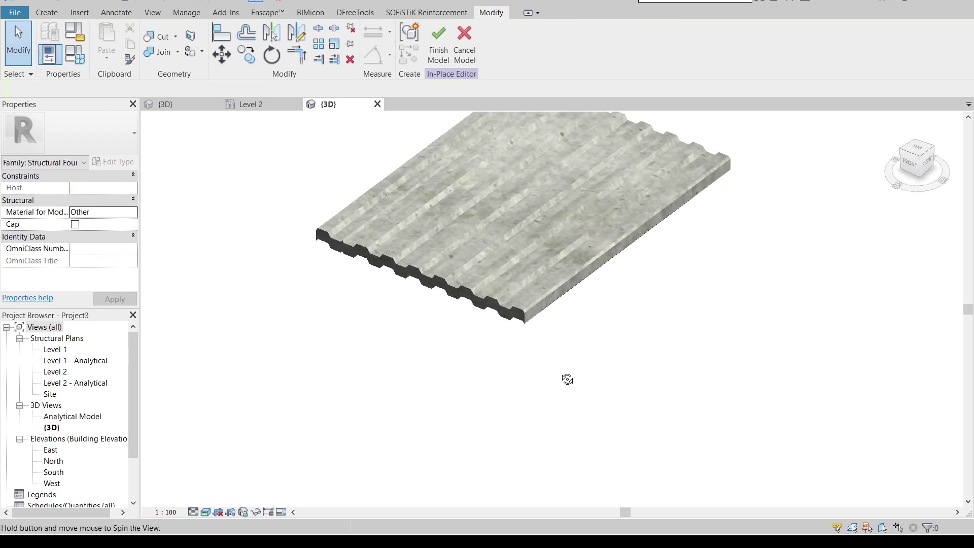
pyautogui.scroll(4, 300, 302)
pyautogui.keyDown('shift'); pyautogui.moveTo(305, 309); pyautogui.dragTo(409, 389, button='middle'); pyautogui.keyUp('shift')
pyautogui.click(439, 40)
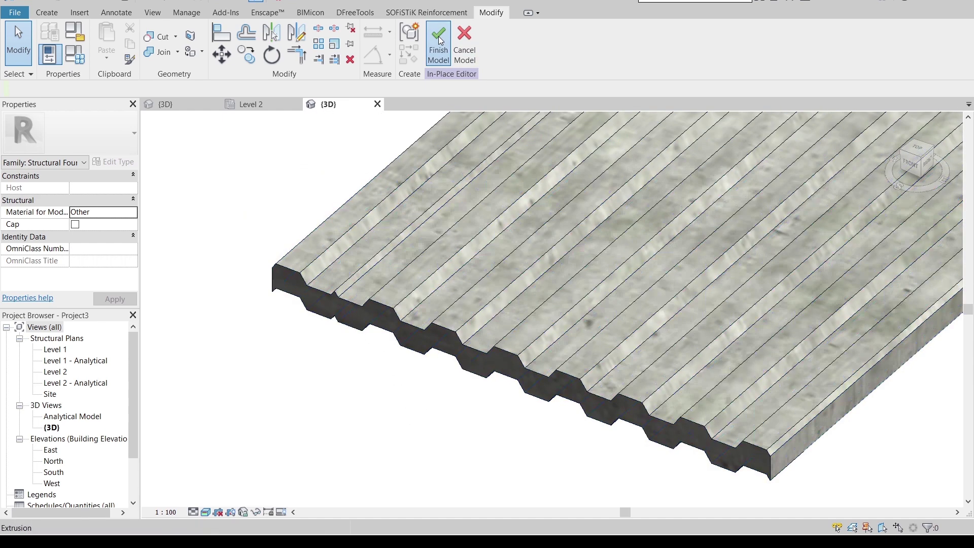
# Start a sketched 13M rebar with the concrete slab as its host, accepting the rebar shape settings notice
pyautogui.scroll(-2, 362, 332)
pyautogui.scroll(-2, 362, 332)
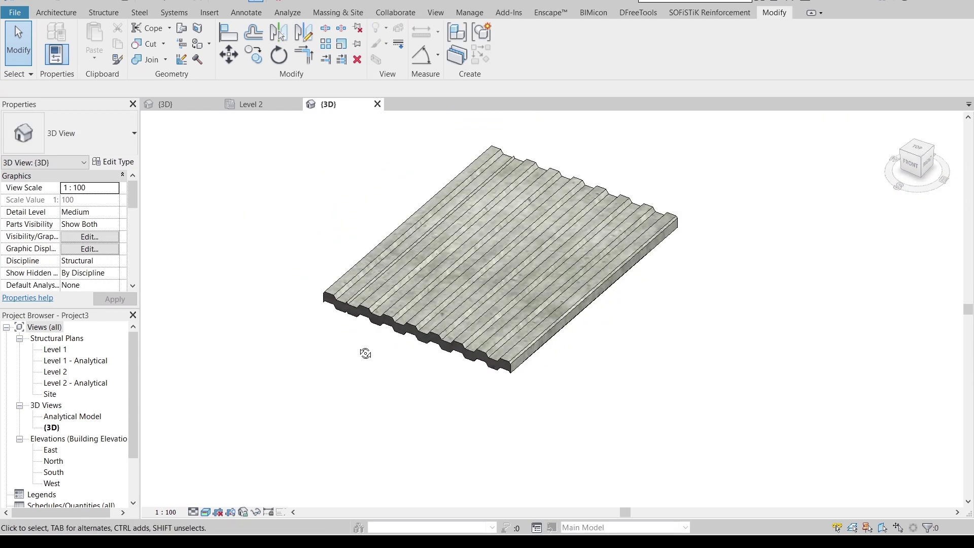
pyautogui.keyDown('shift'); pyautogui.moveTo(366, 352); pyautogui.dragTo(474, 358, button='middle'); pyautogui.keyUp('shift')
pyautogui.click(459, 292)
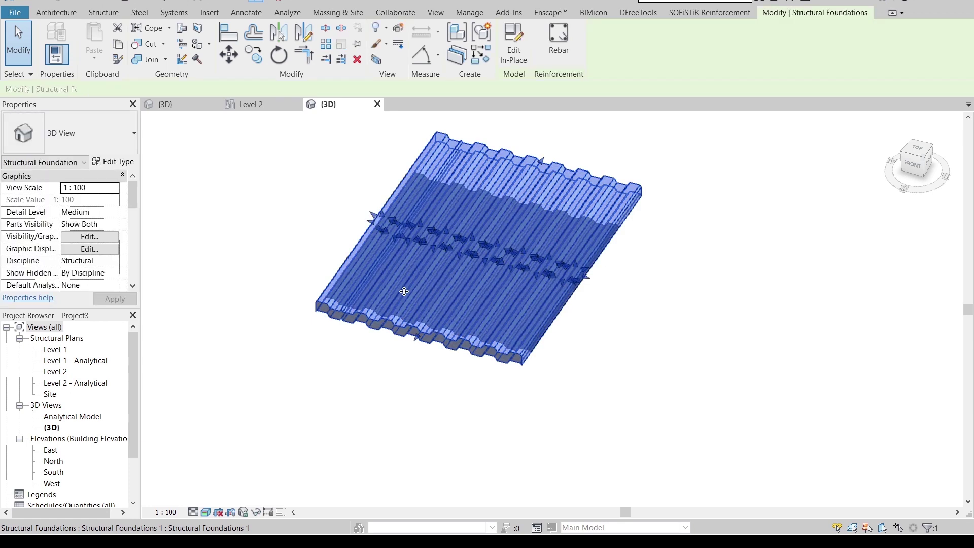
pyautogui.click(559, 45)
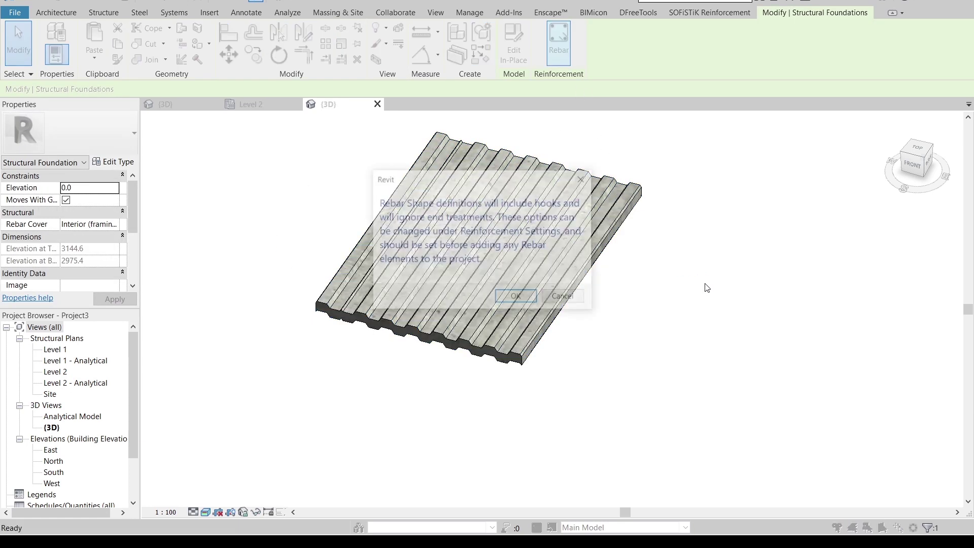
pyautogui.click(516, 301)
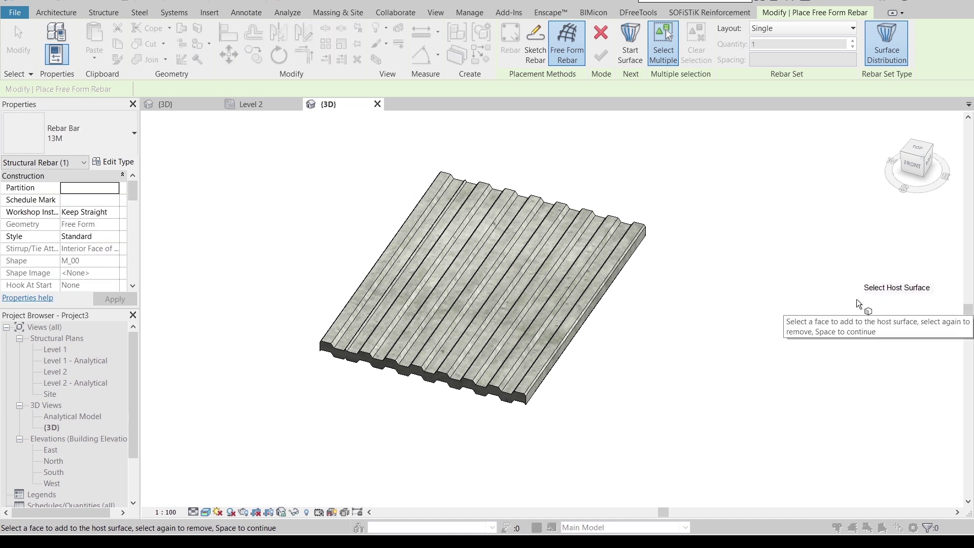
pyautogui.click(536, 45)
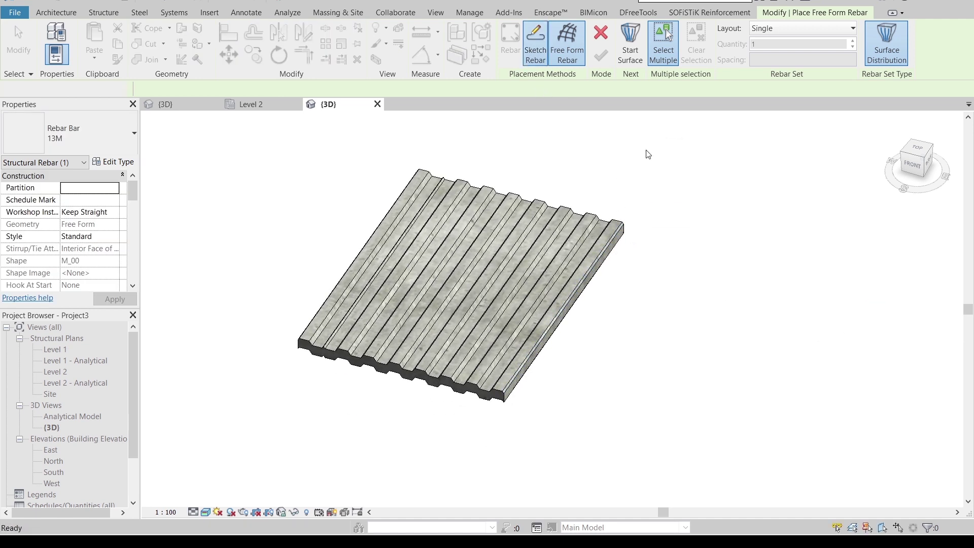
pyautogui.click(524, 318)
pyautogui.click(515, 297)
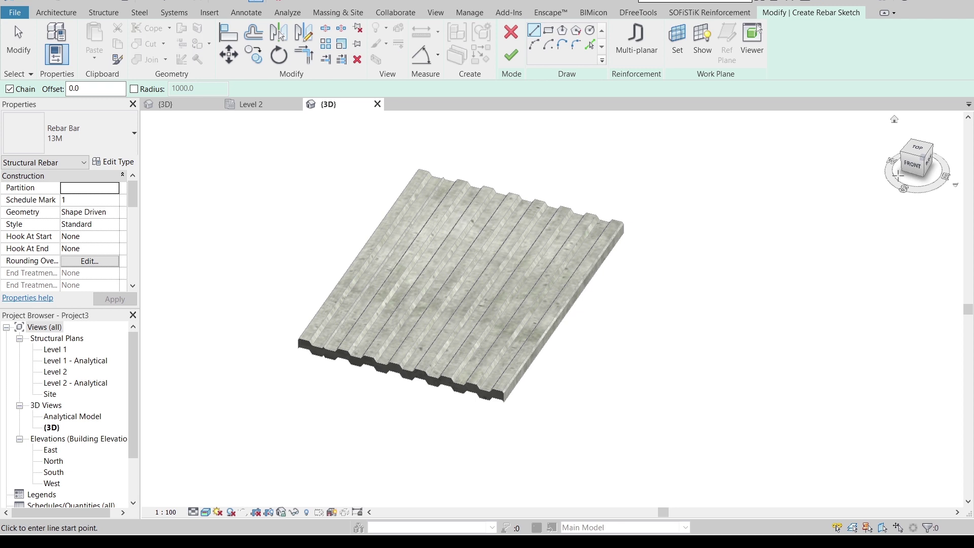
# Set the rebar sketch's work plane by picking the slab's corrugated front face in the front view
pyautogui.press('Escape')
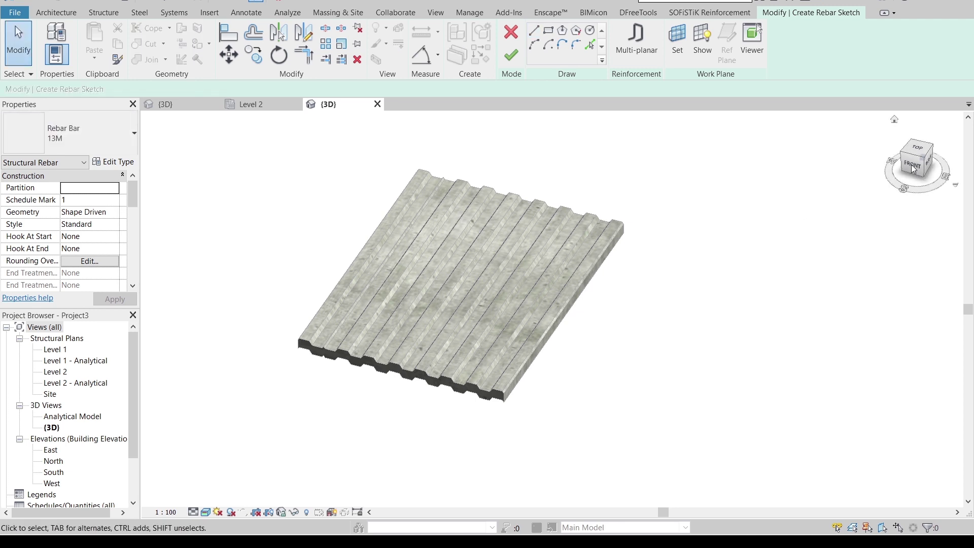
pyautogui.click(918, 165)
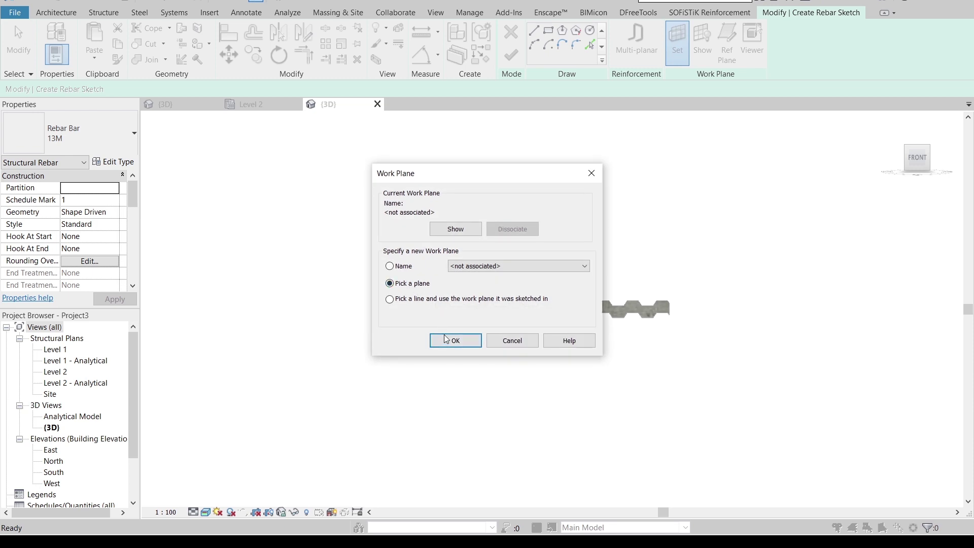
pyautogui.click(446, 339)
pyautogui.scroll(5, 435, 311)
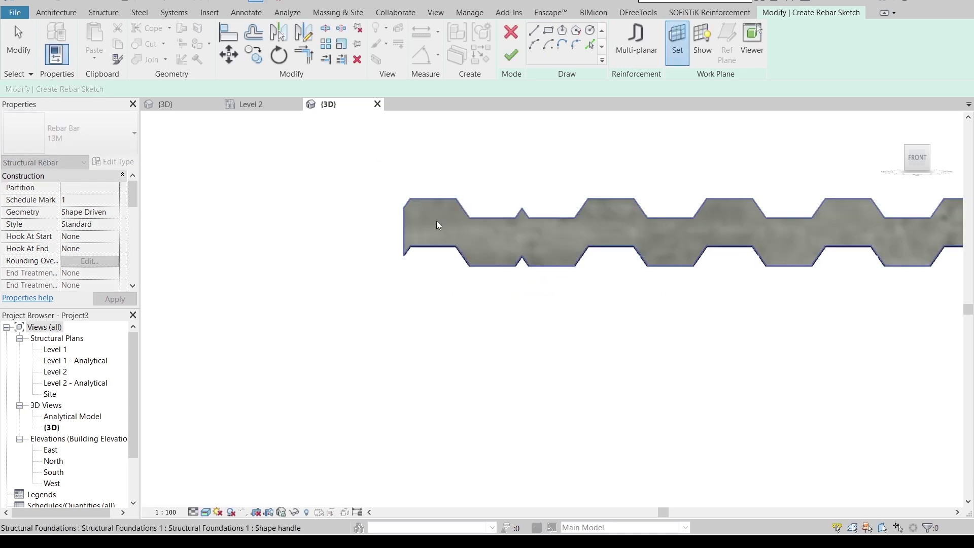
pyautogui.click(437, 221)
# Sketch a straight horizontal bar along the cover line across the slab's full front width and finish the rebar sketch
pyautogui.scroll(2, 553, 202)
pyautogui.moveTo(553, 202); pyautogui.dragTo(450, 213, button='middle')
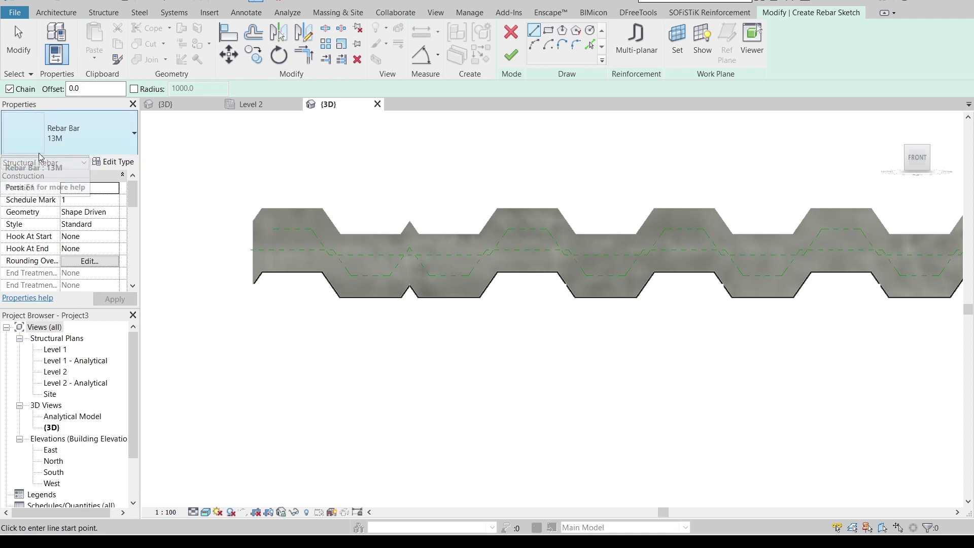
pyautogui.scroll(3, 248, 246)
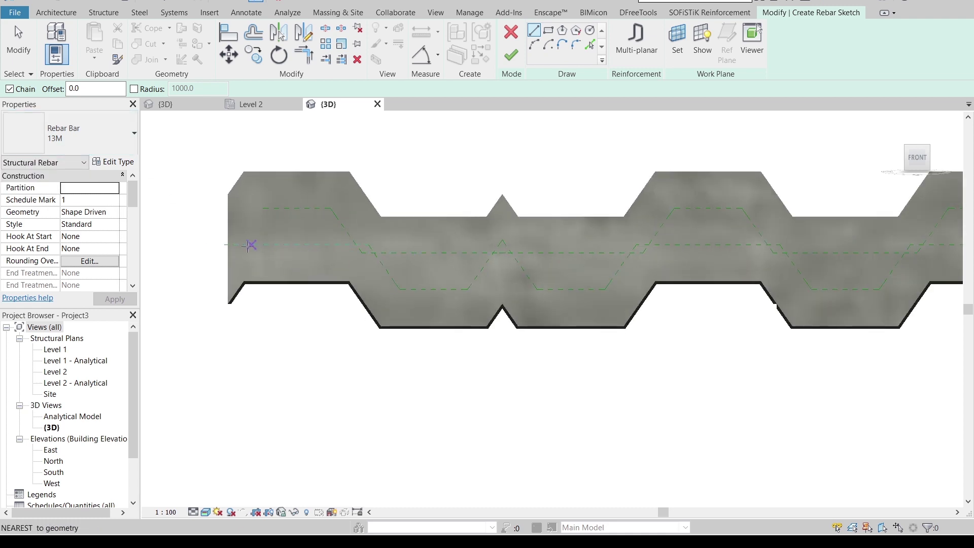
pyautogui.scroll(-2, 612, 243)
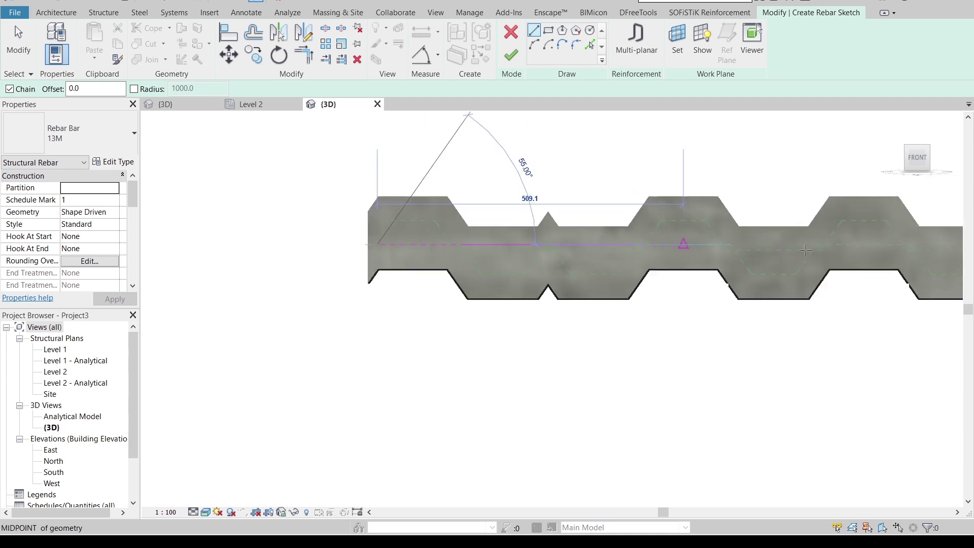
pyautogui.moveTo(683, 245); pyautogui.dragTo(249, 257, button='middle')
pyautogui.moveTo(720, 247); pyautogui.dragTo(350, 251, button='middle')
pyautogui.scroll(2, 593, 246)
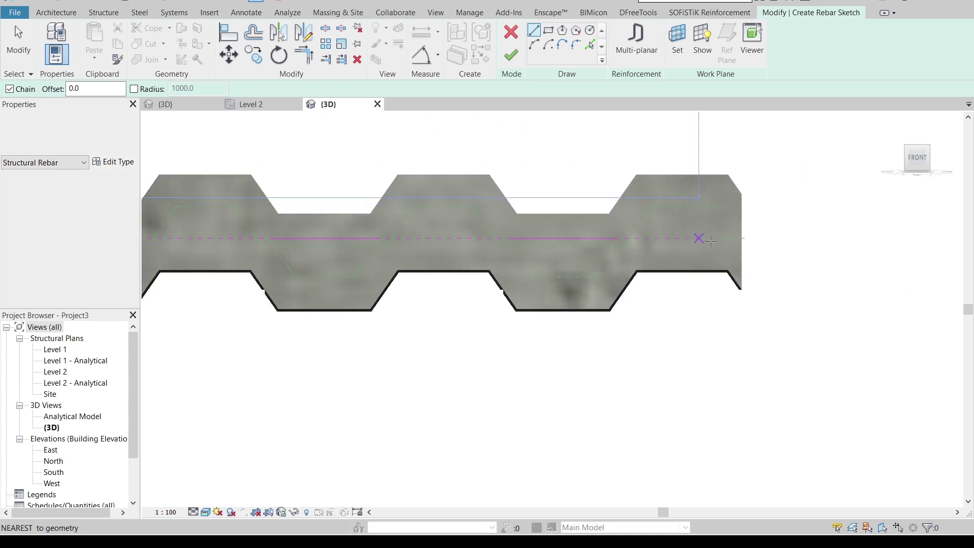
pyautogui.press('Escape')
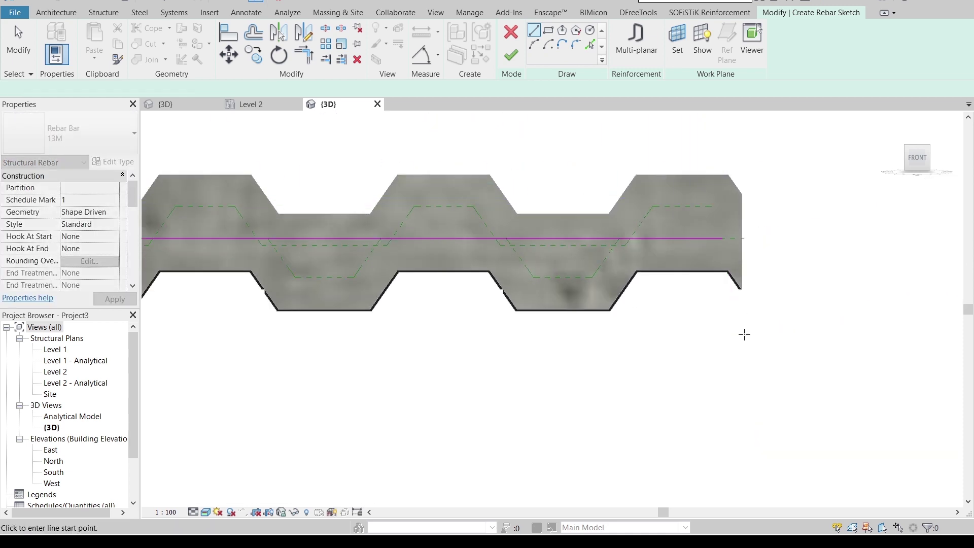
pyautogui.click(512, 55)
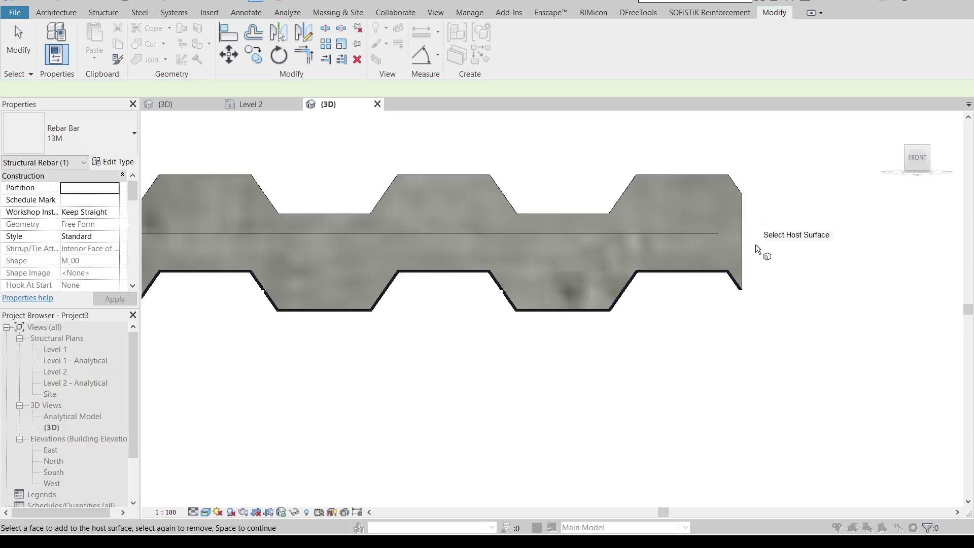
# Set the front bar's layout to Number with Spacing with a quantity of 30
pyautogui.moveTo(812, 184)
pyautogui.keyDown('shift'); pyautogui.mouseDown(button='middle')
pyautogui.moveTo(785, 270)
pyautogui.moveTo(702, 361)
pyautogui.mouseUp(button='middle'); pyautogui.keyUp('shift')
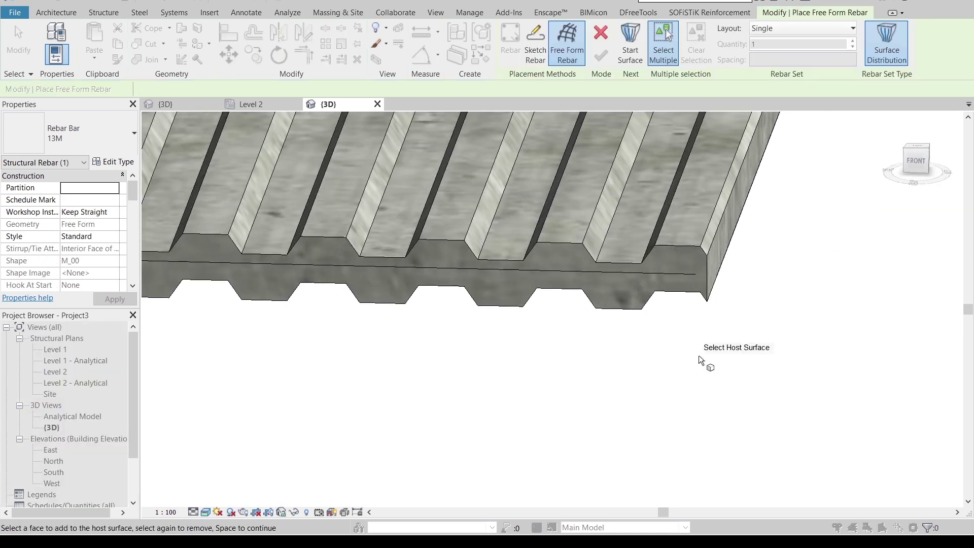
pyautogui.click(681, 277)
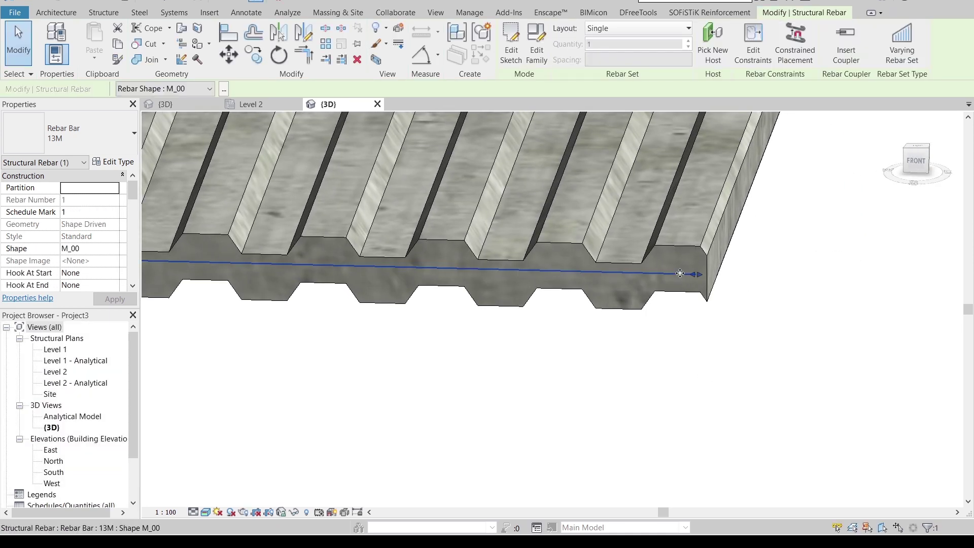
pyautogui.moveTo(705, 242); pyautogui.dragTo(725, 293, button='middle')
pyautogui.click(638, 26)
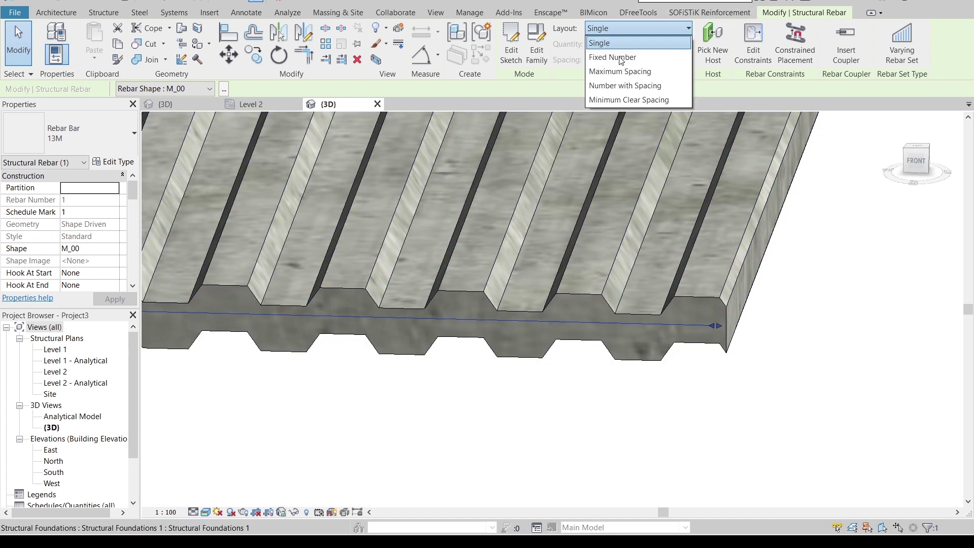
pyautogui.click(627, 85)
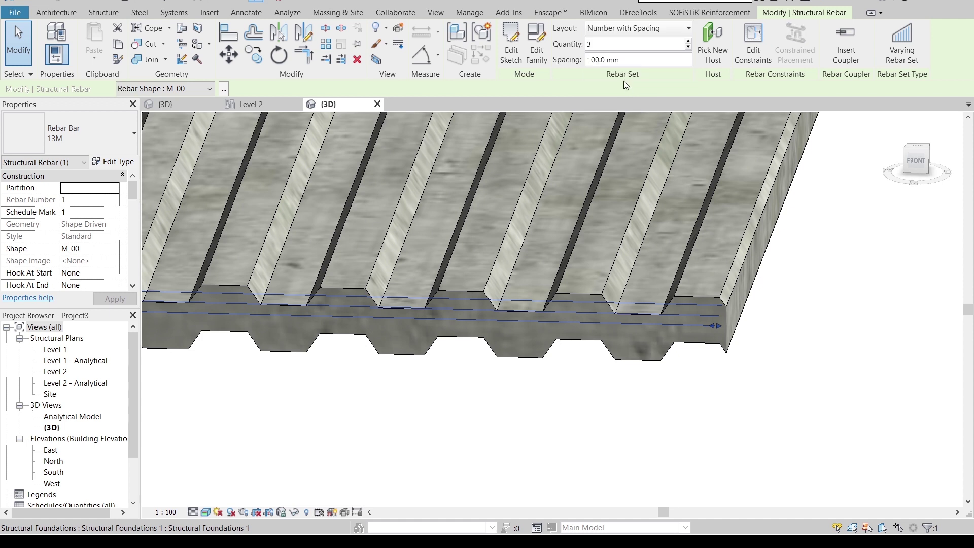
pyautogui.click(616, 44)
pyautogui.press('Return')
# Set the rebar set's quantity to 34 and deselect it
pyautogui.scroll(-3, 799, 311)
pyautogui.scroll(3, 800, 312)
pyautogui.keyDown('shift'); pyautogui.moveTo(800, 311); pyautogui.dragTo(703, 403, button='middle'); pyautogui.keyUp('shift')
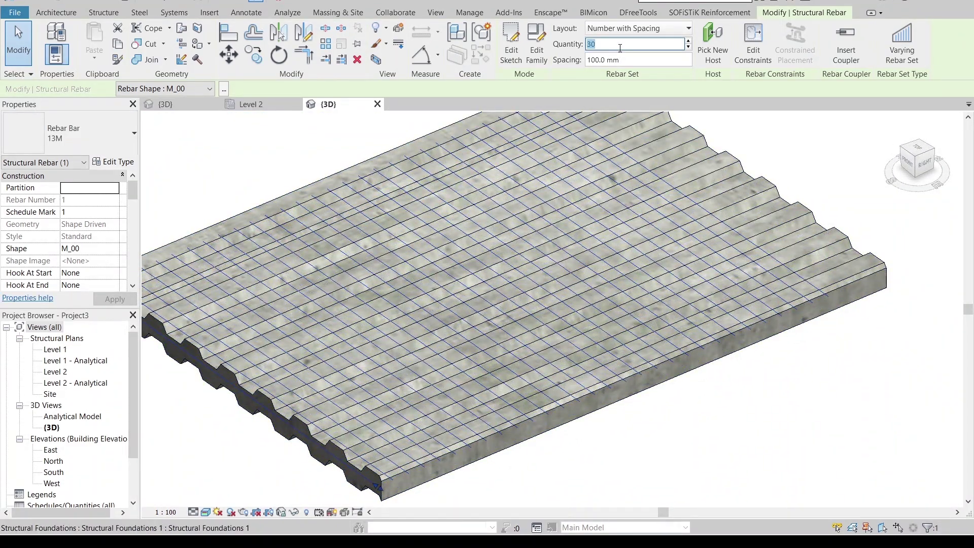
pyautogui.press('Return')
pyautogui.click(847, 369)
pyautogui.scroll(-1, 848, 336)
pyautogui.keyDown('shift'); pyautogui.moveTo(848, 336); pyautogui.dragTo(720, 381, button='middle'); pyautogui.keyUp('shift')
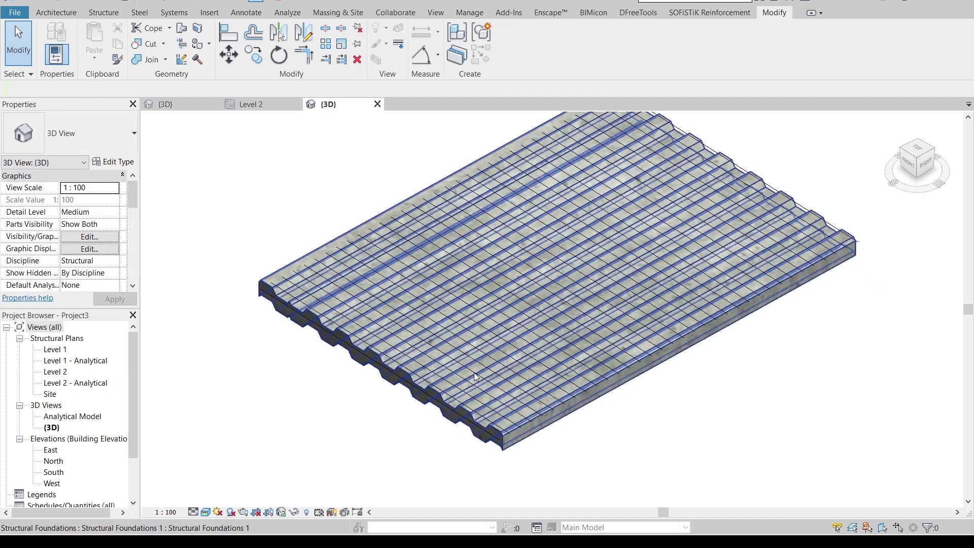
# Set the rebar set to show unobscured and as solid in the Analytical Model and {3D} views
pyautogui.scroll(5, 414, 313)
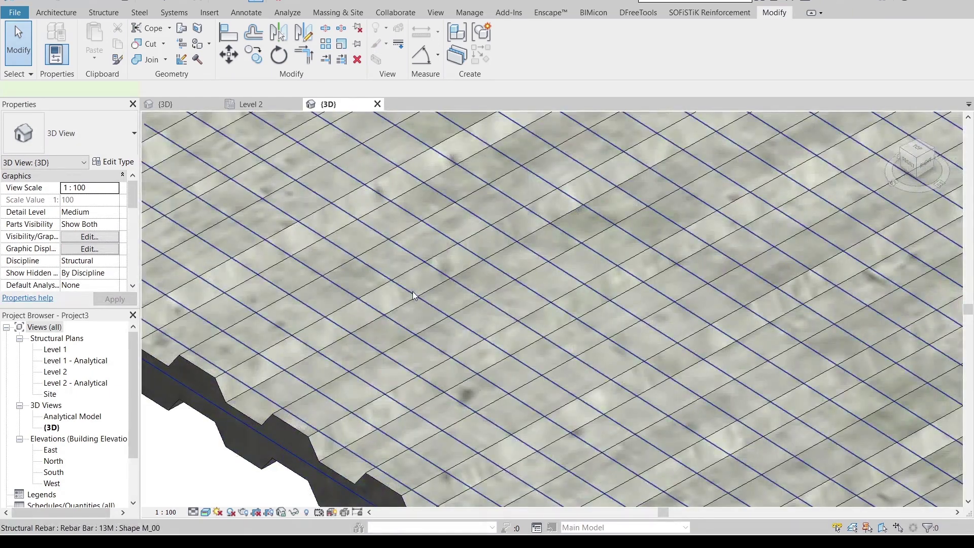
pyautogui.click(414, 295)
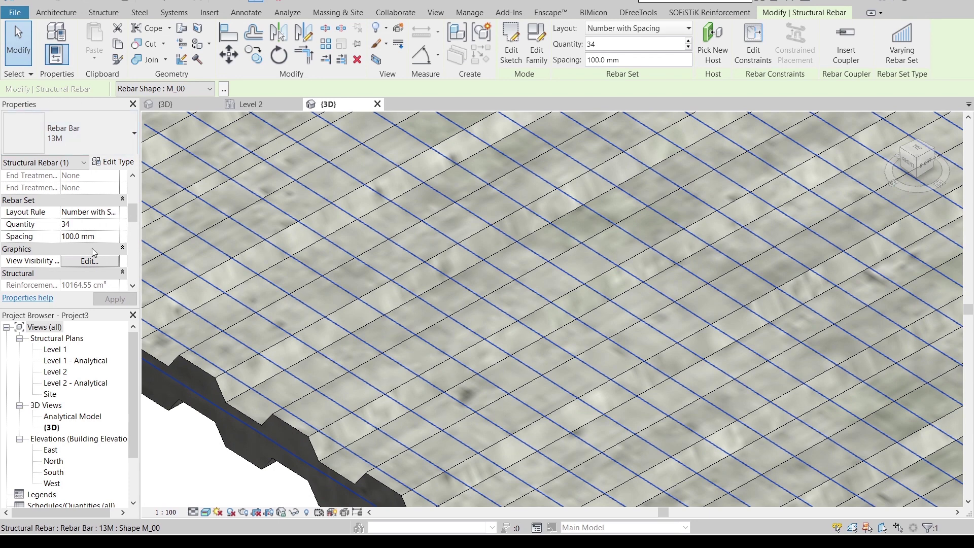
pyautogui.scroll(-3, 93, 248)
pyautogui.scroll(1, 11, 242)
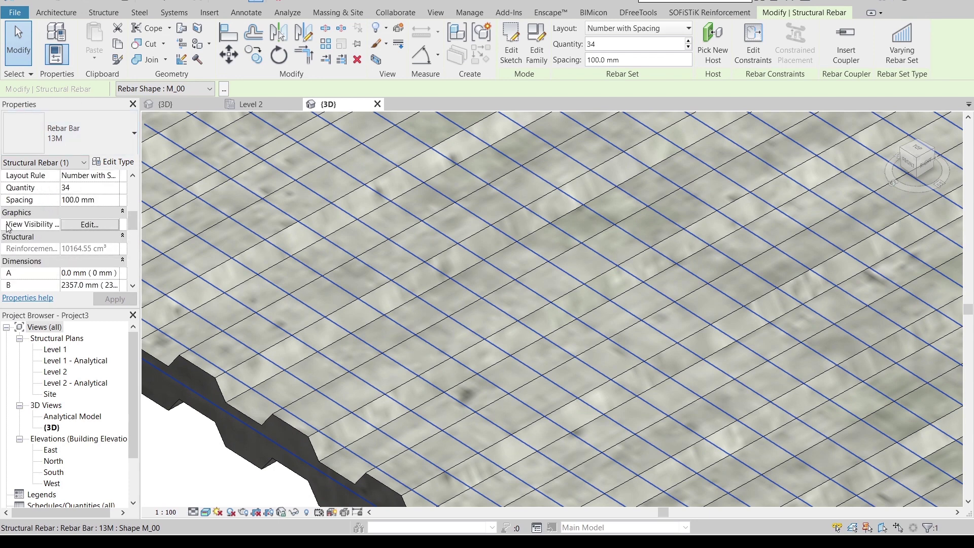
pyautogui.click(80, 228)
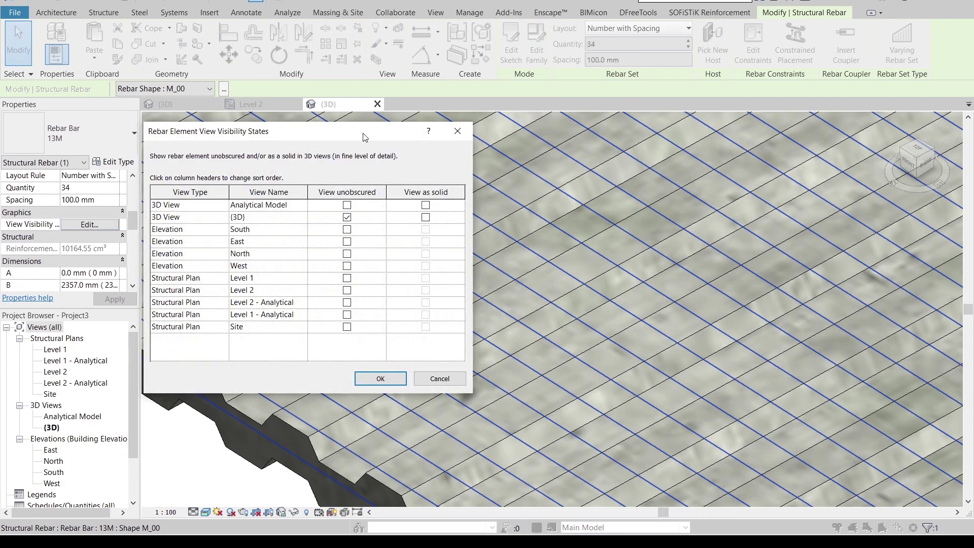
pyautogui.moveTo(363, 137); pyautogui.dragTo(459, 96)
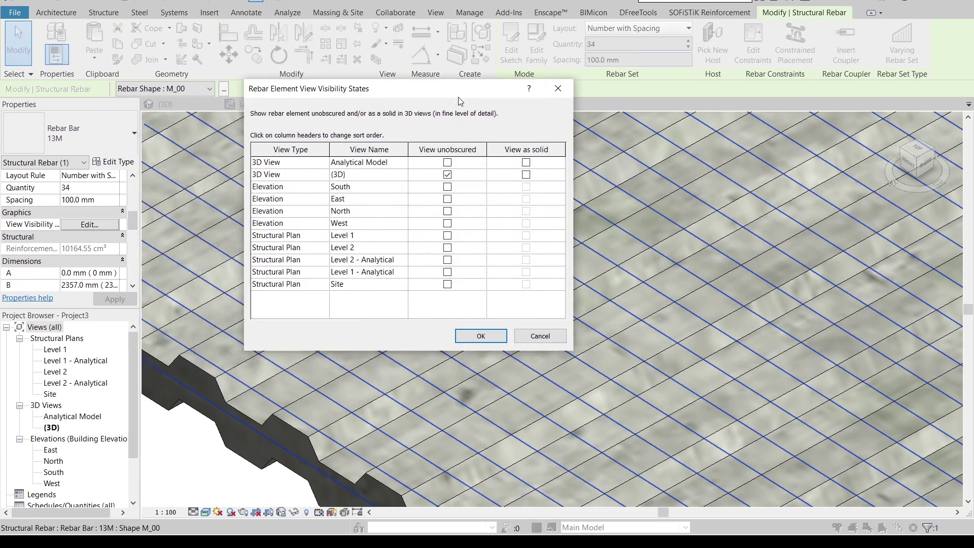
pyautogui.click(527, 175)
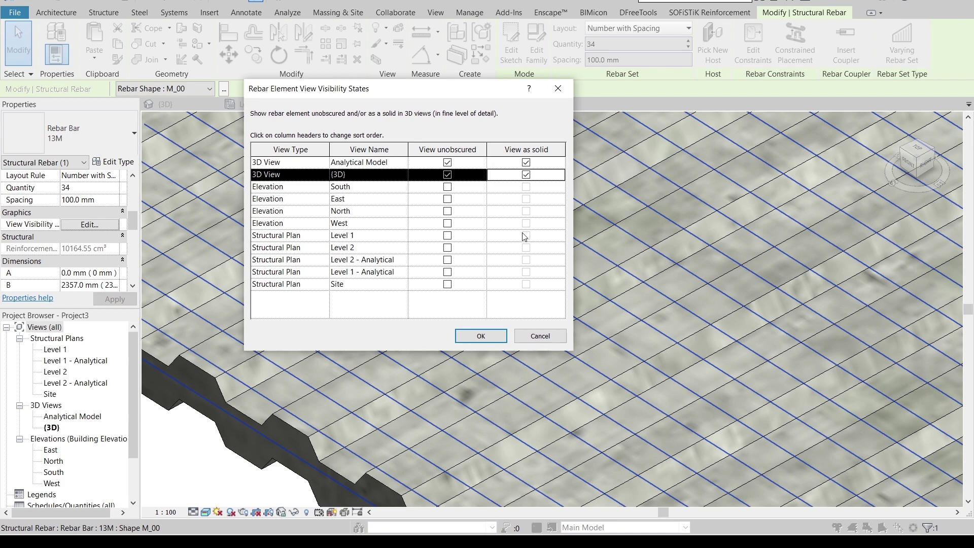
pyautogui.click(476, 336)
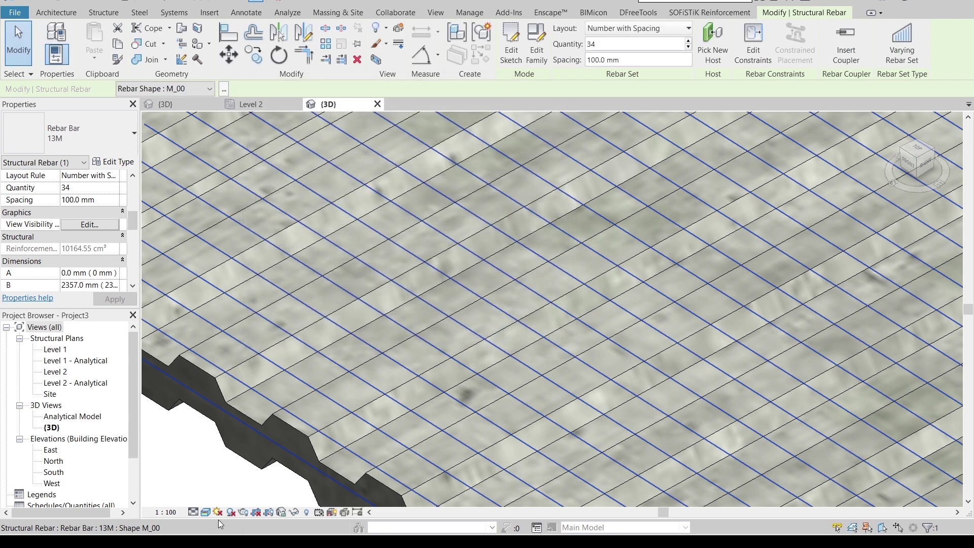
# Set the 3D view's detail level to Fine and inspect the solid bars in the slab
pyautogui.click(194, 511)
pyautogui.click(199, 496)
pyautogui.press('Escape')
pyautogui.scroll(-3, 391, 373)
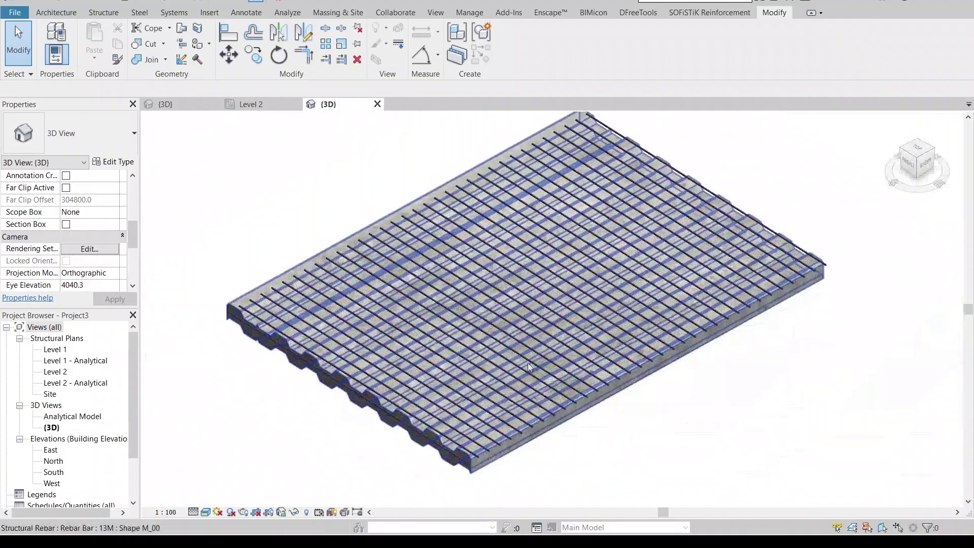
pyautogui.keyDown('shift'); pyautogui.moveTo(406, 358); pyautogui.dragTo(614, 374, button='middle'); pyautogui.keyUp('shift')
pyautogui.keyDown('shift'); pyautogui.moveTo(728, 386); pyautogui.dragTo(802, 313, button='middle'); pyautogui.keyUp('shift')
# View the slab from its right side and start another sketched rebar with the slab as host
pyautogui.click(915, 164)
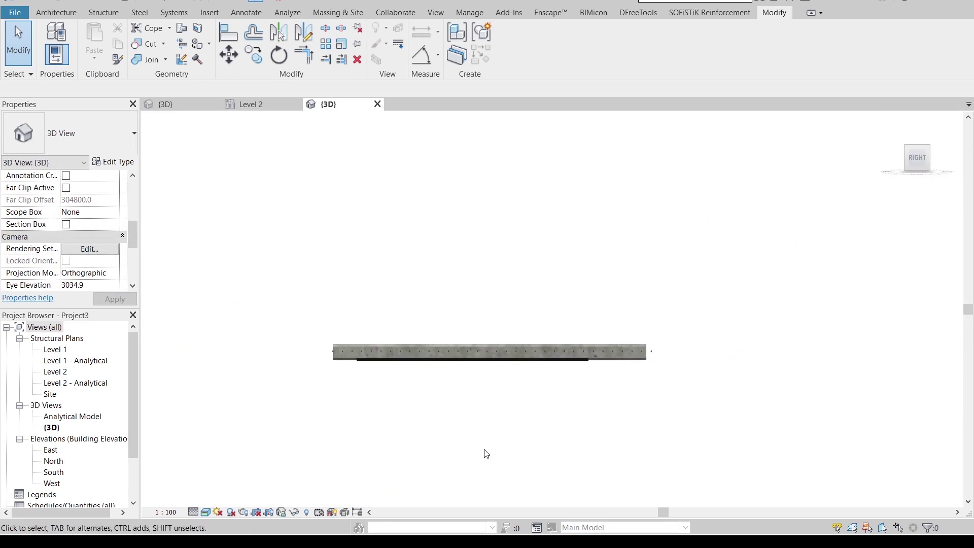
pyautogui.click(364, 293)
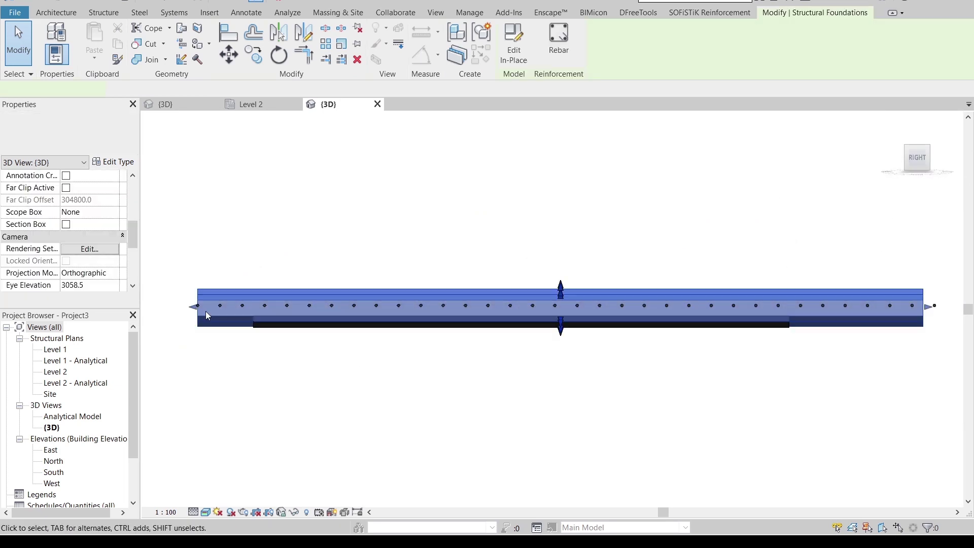
pyautogui.click(567, 43)
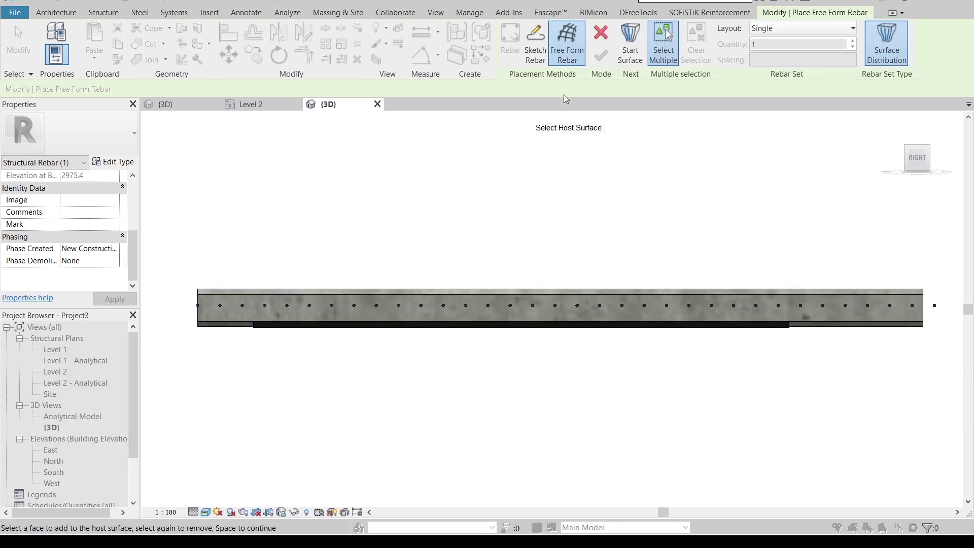
pyautogui.click(536, 43)
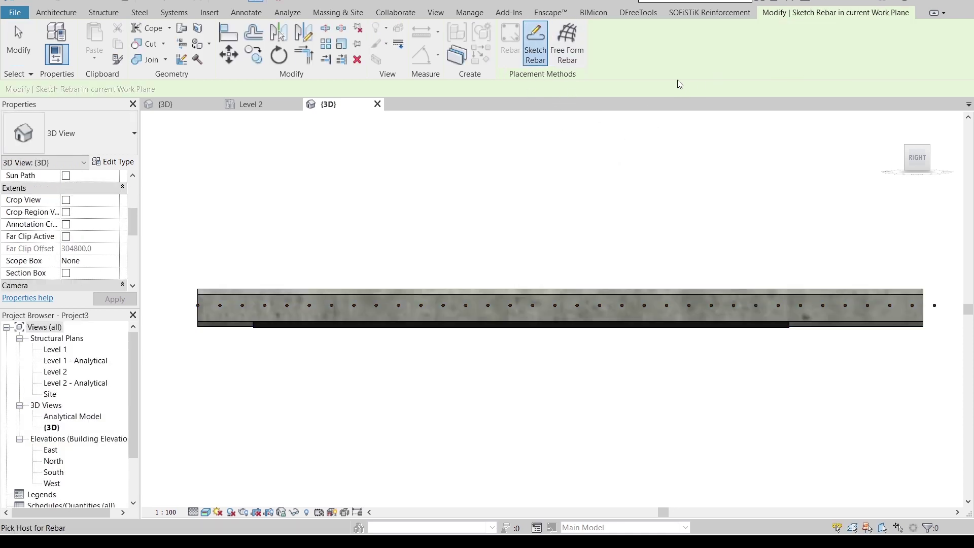
pyautogui.click(546, 300)
# Set the rebar sketch's work plane by picking the slab's right side face
pyautogui.click(685, 46)
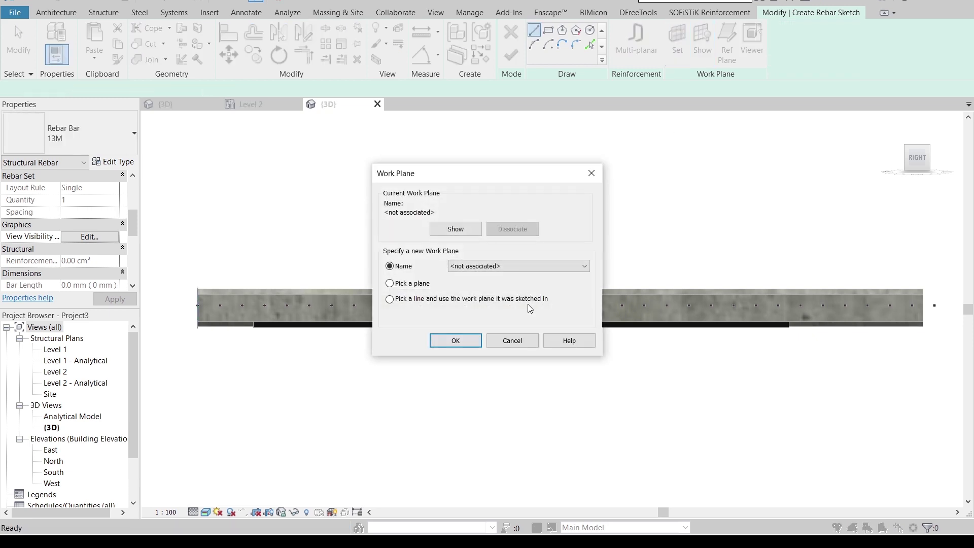
pyautogui.click(453, 345)
pyautogui.scroll(2, 339, 337)
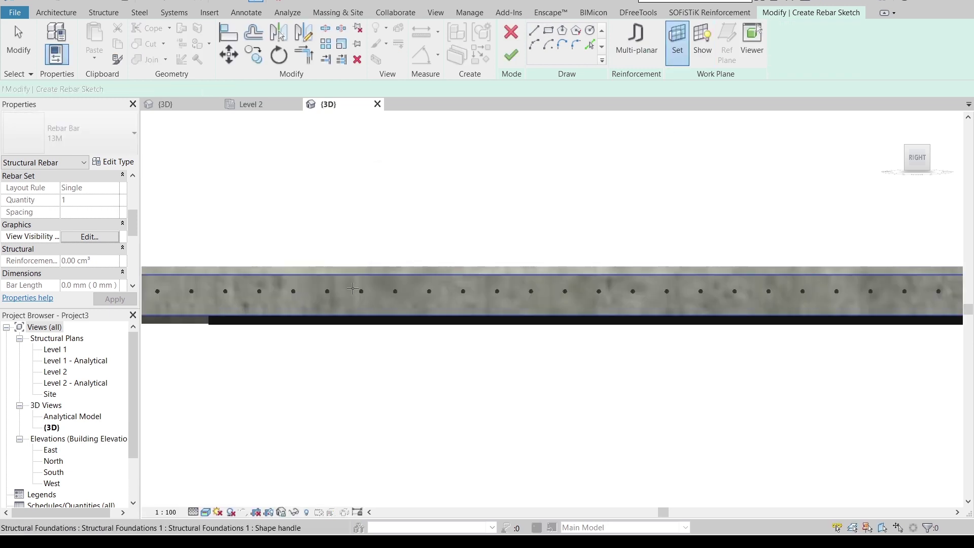
pyautogui.click(352, 288)
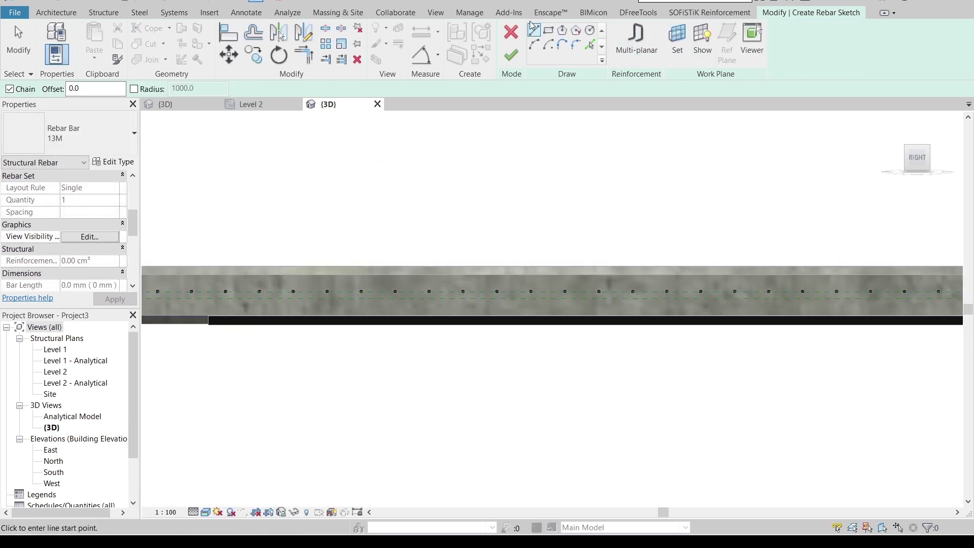
# Sketch a straight bar about 3240 mm long at mid-height along the slab's right side and finish the rebar sketch
pyautogui.scroll(5, 350, 325)
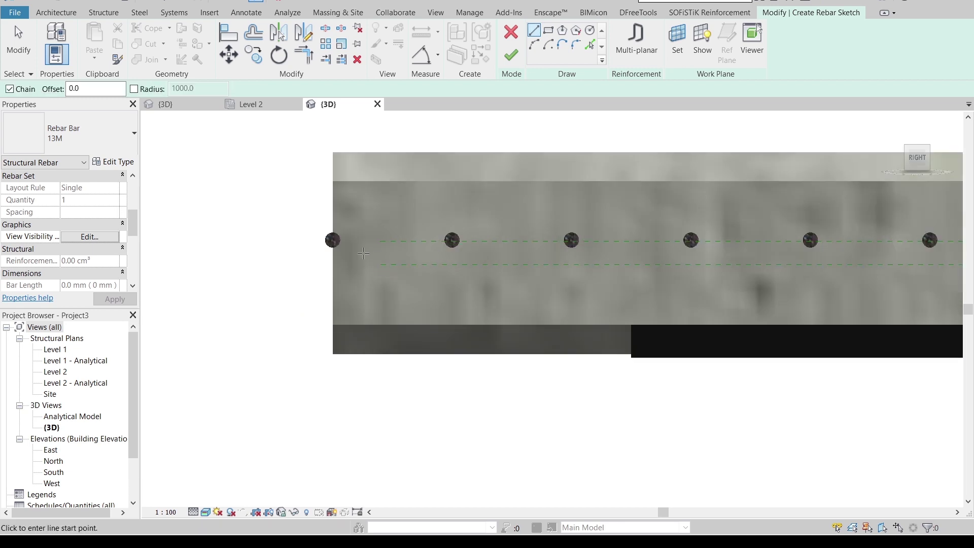
pyautogui.click(334, 256)
pyautogui.scroll(-5, 863, 259)
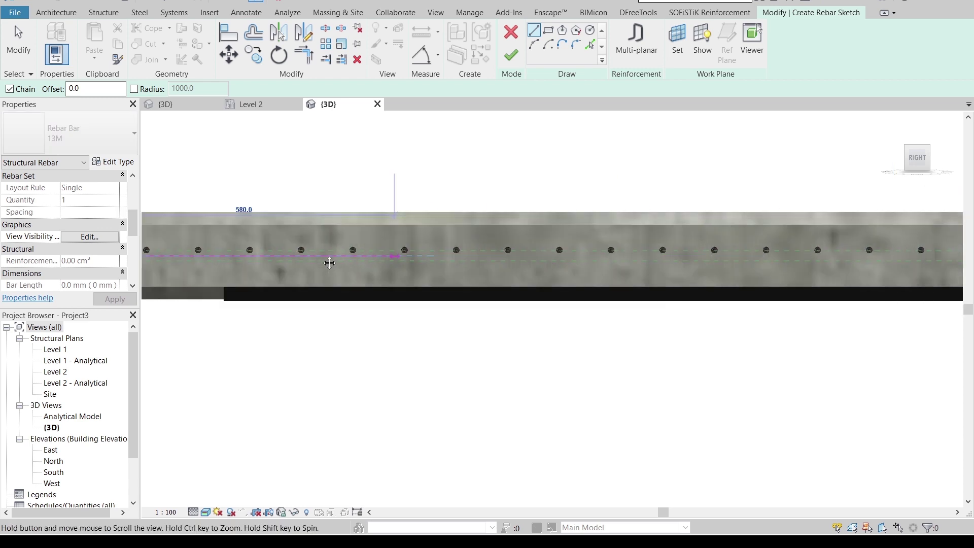
pyautogui.moveTo(818, 263); pyautogui.dragTo(385, 259, button='middle')
pyautogui.moveTo(767, 270); pyautogui.dragTo(477, 271, button='middle')
pyautogui.scroll(2, 659, 261)
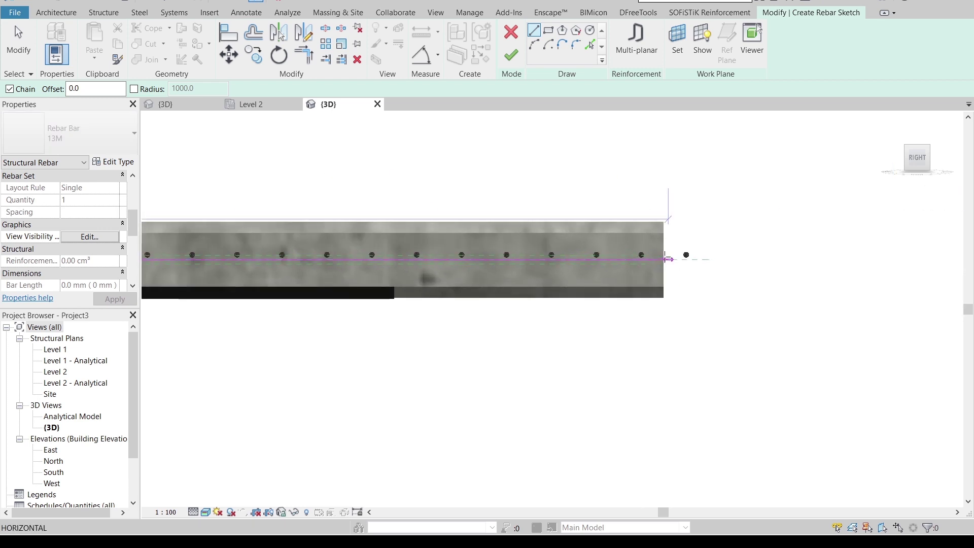
pyautogui.click(657, 260)
pyautogui.press('Escape')
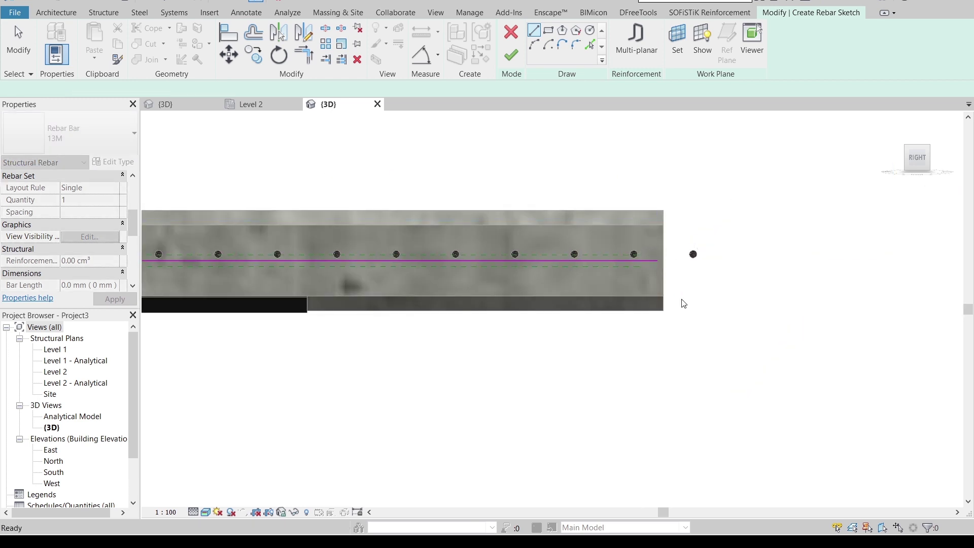
pyautogui.moveTo(704, 296)
pyautogui.mouseDown(button='middle')
pyautogui.moveTo(741, 297)
pyautogui.moveTo(722, 313)
pyautogui.moveTo(757, 312)
pyautogui.mouseUp(button='middle')
pyautogui.moveTo(530, 424); pyautogui.dragTo(622, 409, button='middle')
pyautogui.press('Escape')
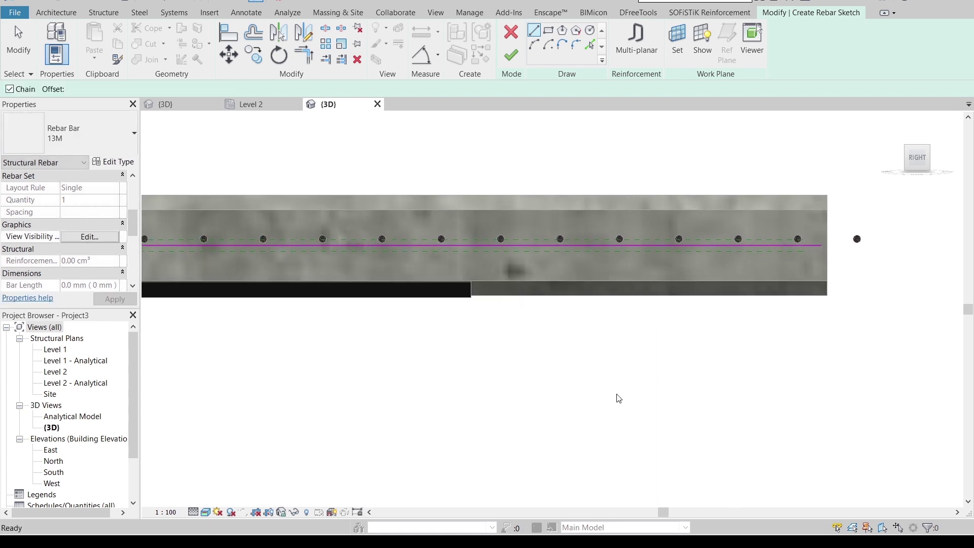
pyautogui.click(510, 56)
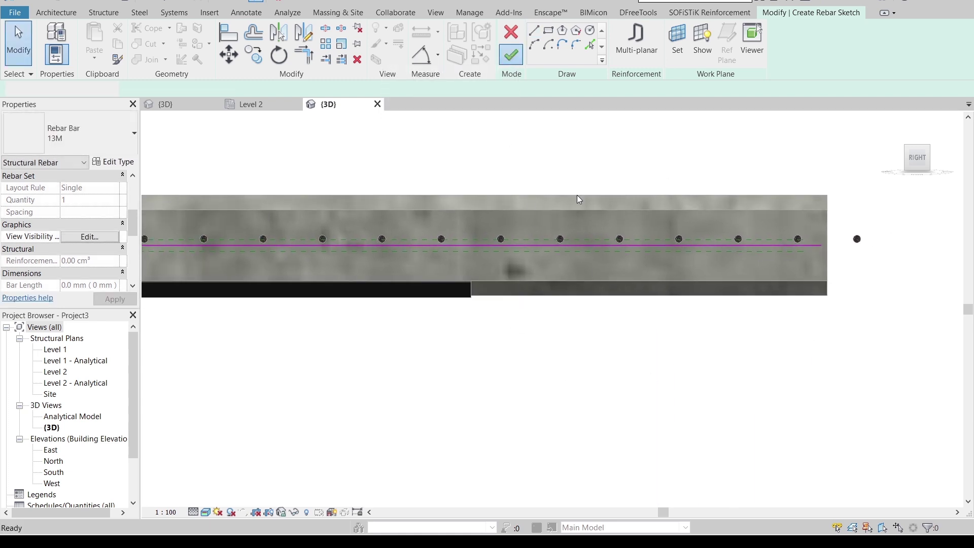
# Raise the new bar so it sits just above the crossing bars, and deselect it
pyautogui.scroll(3, 585, 267)
pyautogui.click(585, 248)
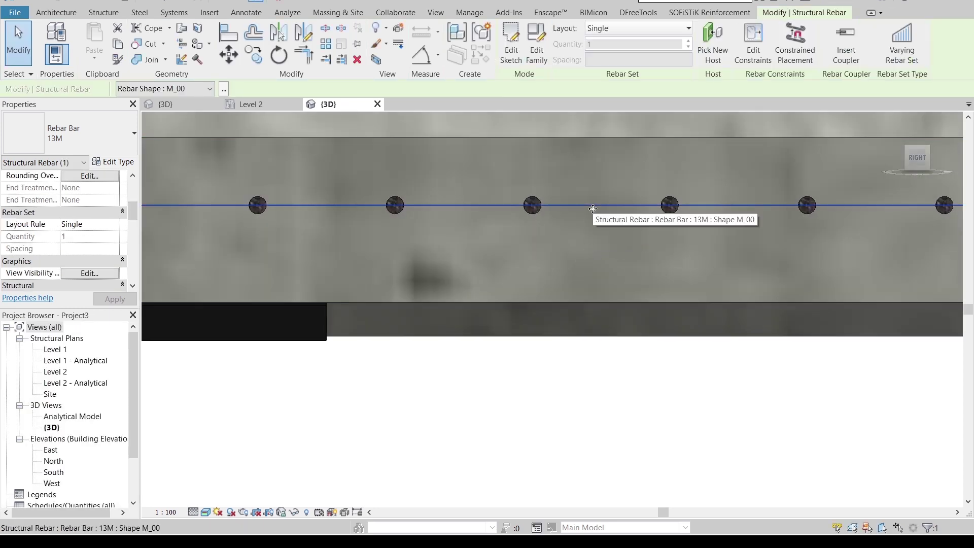
pyautogui.press('Escape')
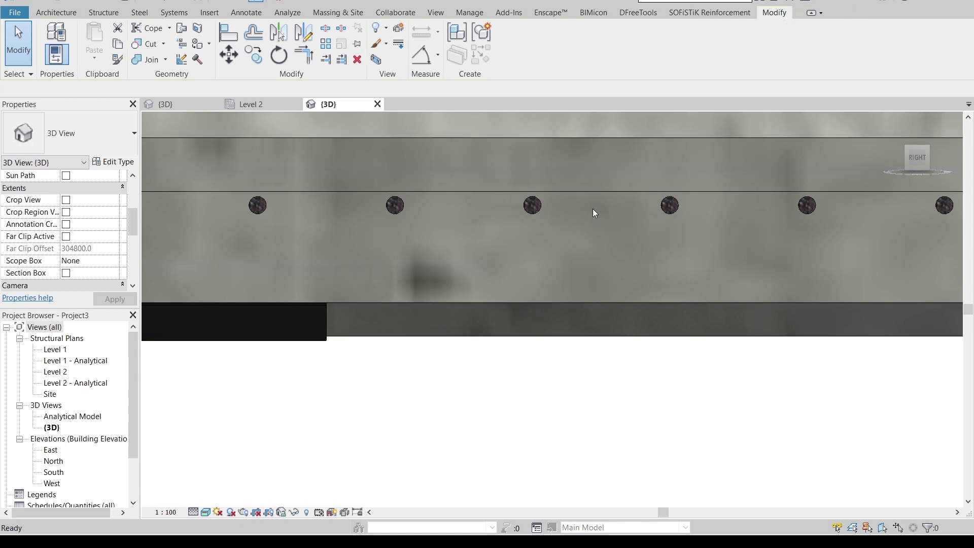
# Set the new bar to show unobscured and as solid in the Analytical Model and {3D} views
pyautogui.click(554, 233)
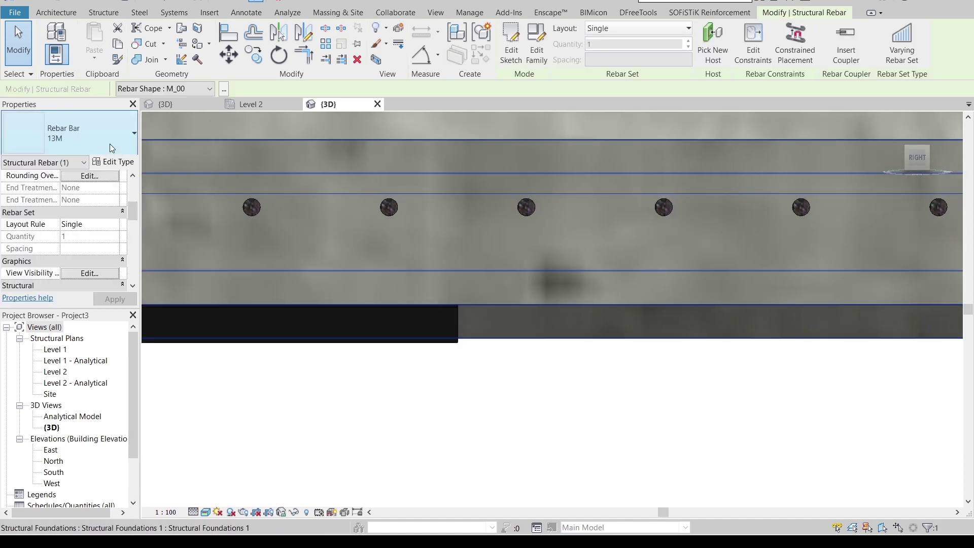
pyautogui.scroll(-3, 90, 282)
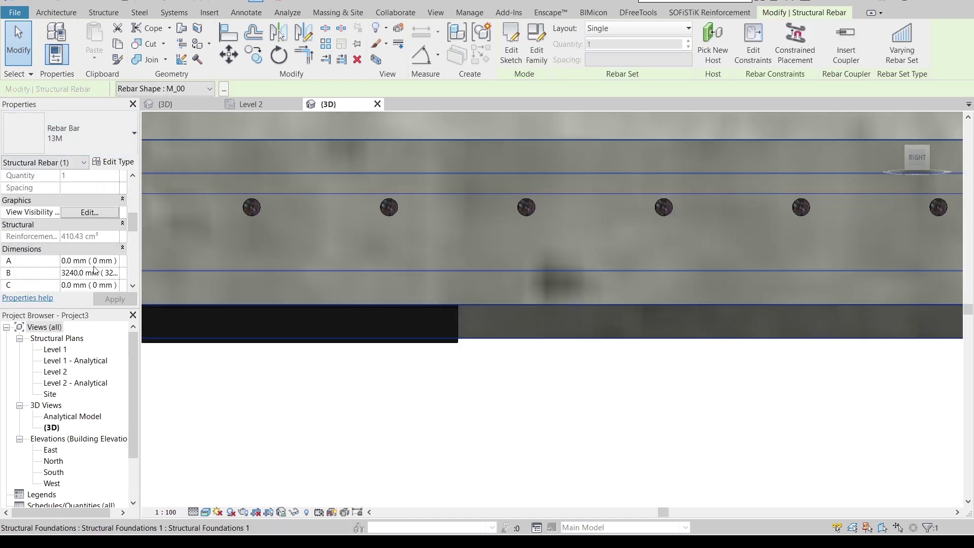
pyautogui.click(90, 213)
pyautogui.click(526, 175)
pyautogui.click(525, 163)
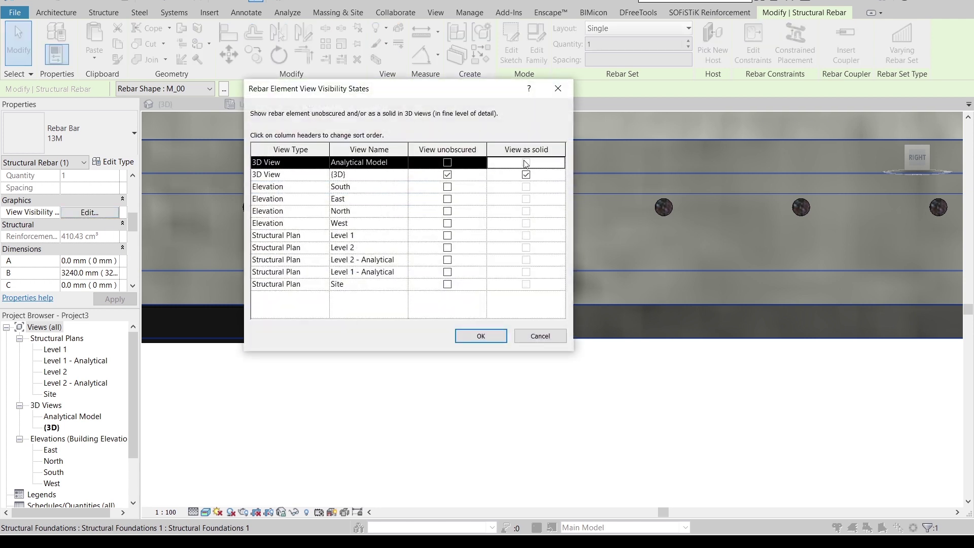
pyautogui.click(481, 336)
# Change the bar's layout to Number with Spacing with a quantity of 10 at 100 mm spacing
pyautogui.scroll(-3, 476, 409)
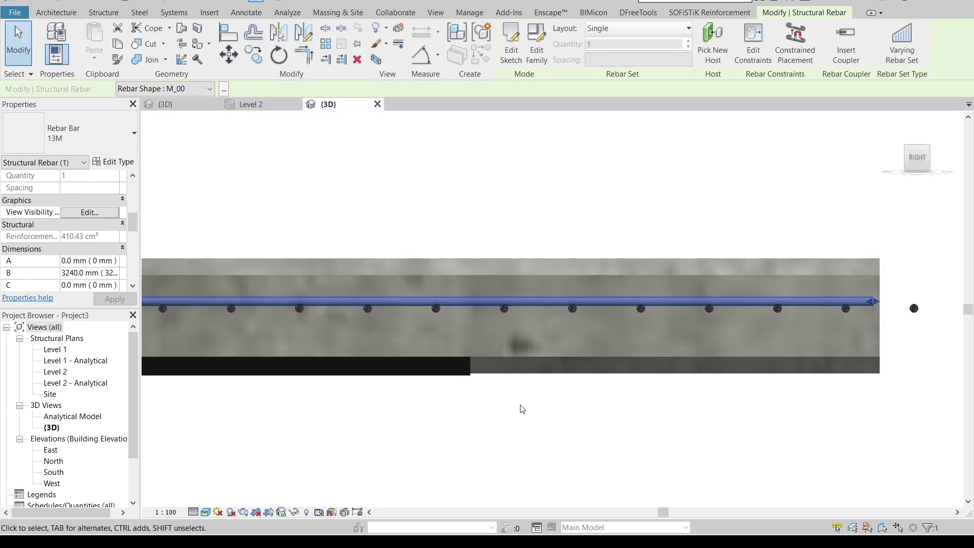
pyautogui.moveTo(520, 409); pyautogui.dragTo(558, 357, button='middle')
pyautogui.keyDown('shift'); pyautogui.moveTo(615, 373); pyautogui.dragTo(714, 322, button='middle'); pyautogui.keyUp('shift')
pyautogui.keyDown('shift'); pyautogui.moveTo(795, 305); pyautogui.dragTo(644, 179, button='middle'); pyautogui.keyUp('shift')
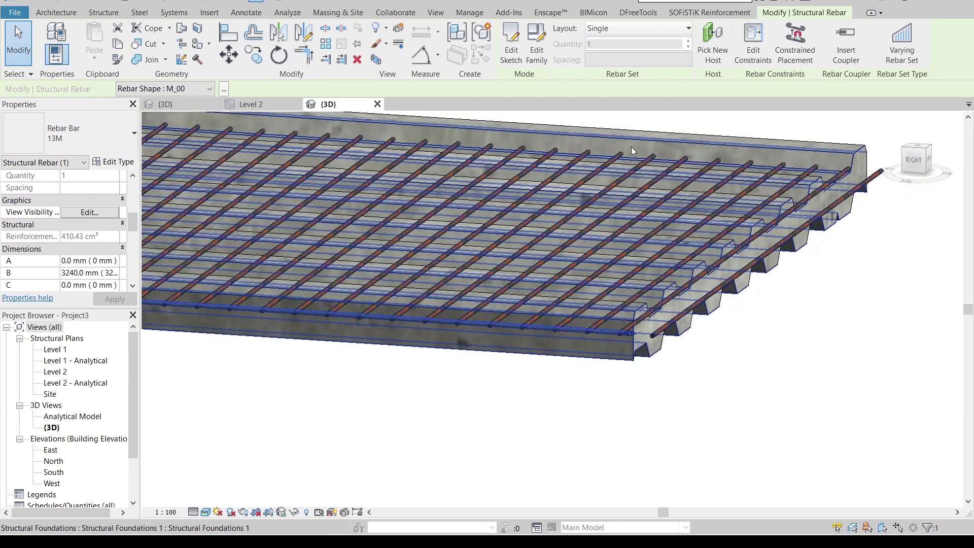
pyautogui.click(646, 28)
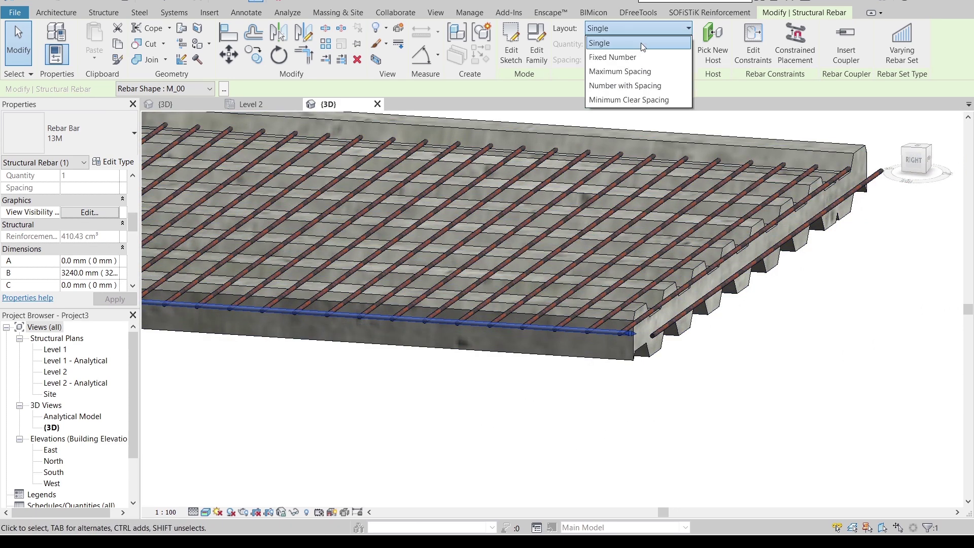
pyautogui.click(631, 86)
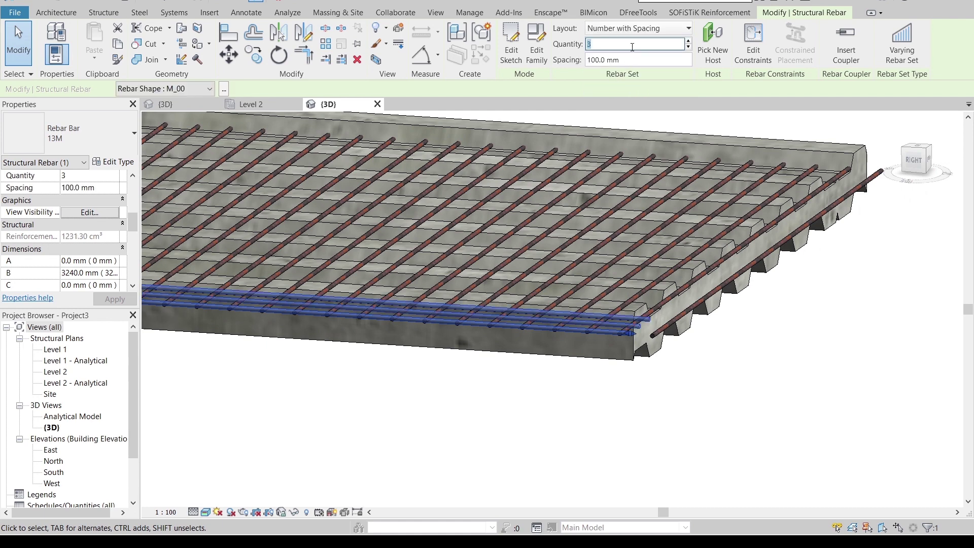
pyautogui.write('10')
pyautogui.press('Return')
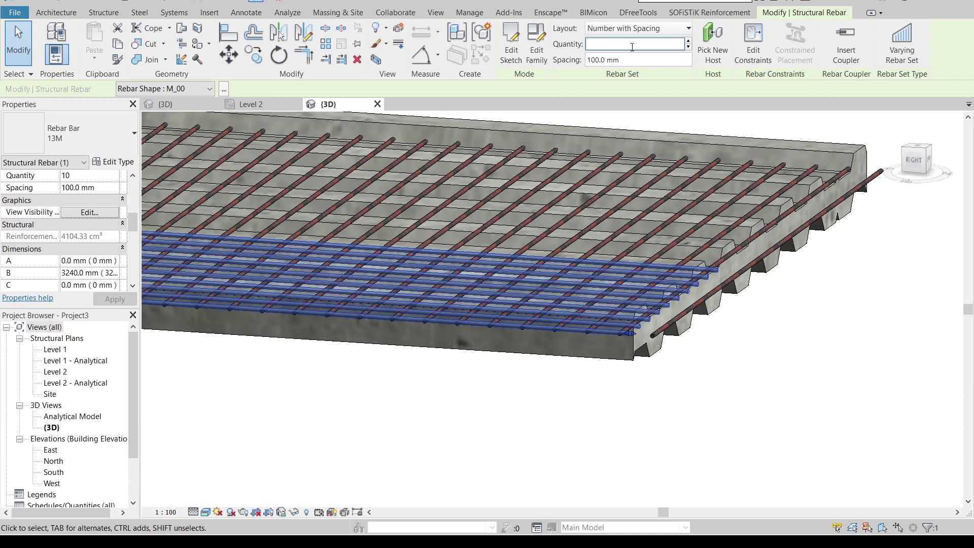
# Increase the set's quantity until the bars span the slab's full width, and deselect it
pyautogui.press('Return')
pyautogui.keyDown('shift'); pyautogui.moveTo(751, 264); pyautogui.dragTo(815, 378, button='middle'); pyautogui.keyUp('shift')
pyautogui.click(816, 378)
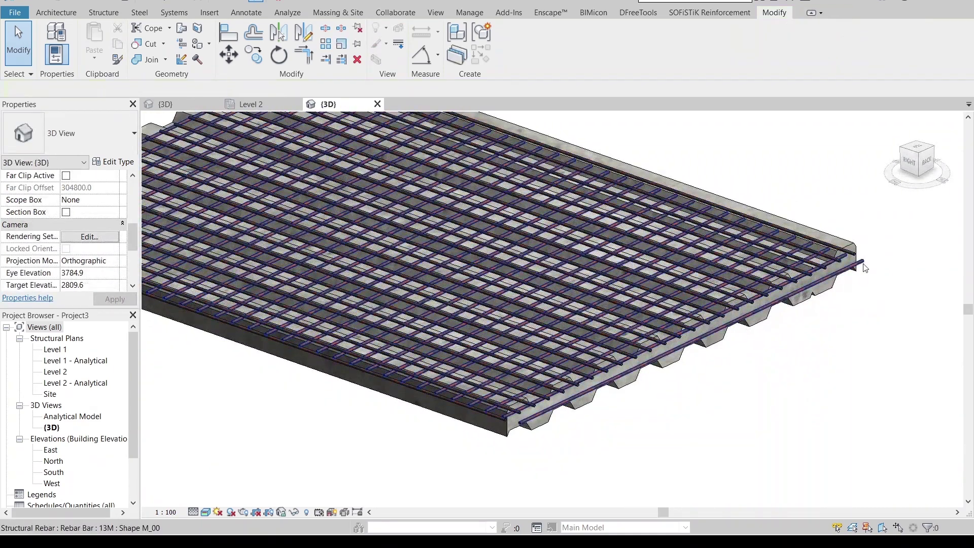
# Lower the crossing rebar set's quantity by one to remove the bar projecting beyond the slab's back edge, and deselect it
pyautogui.click(834, 275)
pyautogui.click(689, 46)
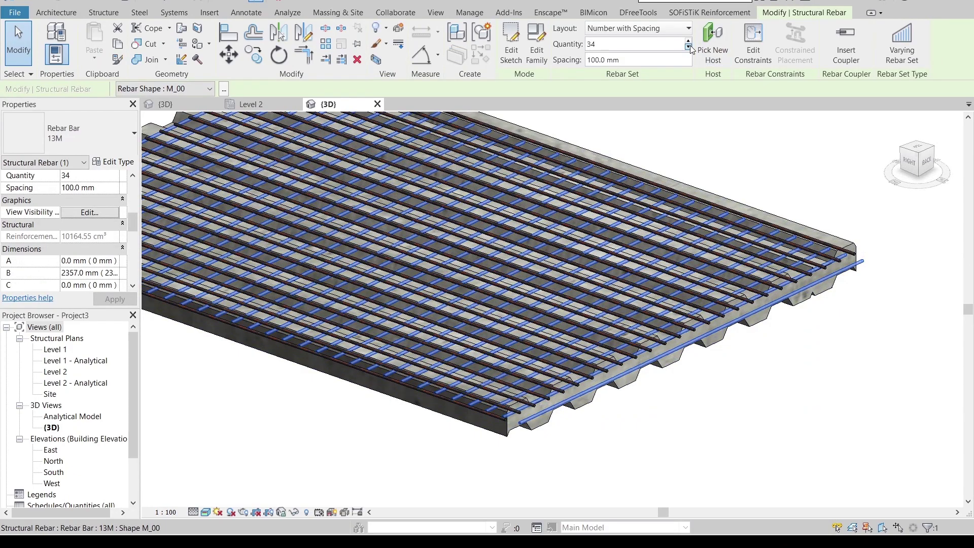
pyautogui.click(783, 196)
# Select the concrete slab, view it from the front, and open it for in-place editing
pyautogui.scroll(-2, 783, 196)
pyautogui.keyDown('shift'); pyautogui.moveTo(432, 351); pyautogui.dragTo(744, 328, button='middle'); pyautogui.keyUp('shift')
pyautogui.scroll(3, 683, 358)
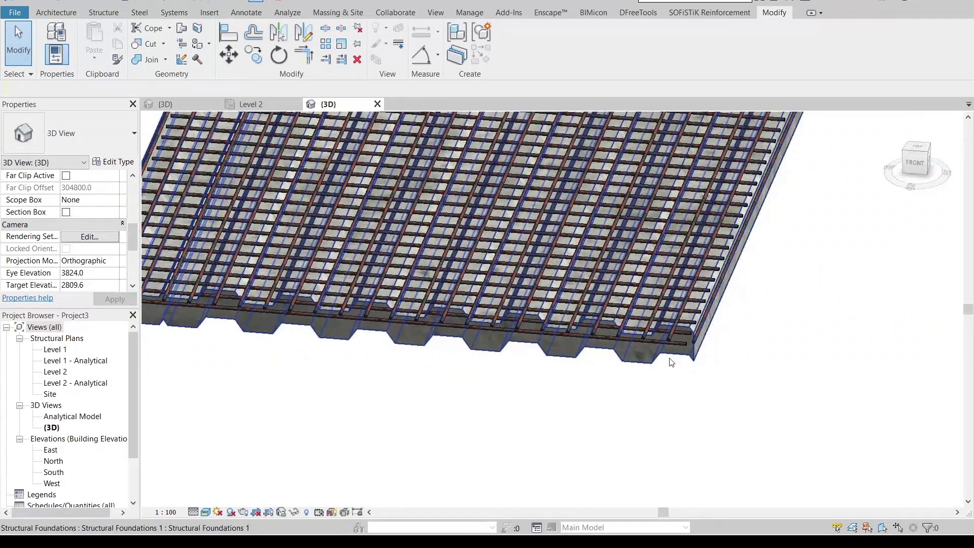
pyautogui.click(692, 365)
pyautogui.click(911, 165)
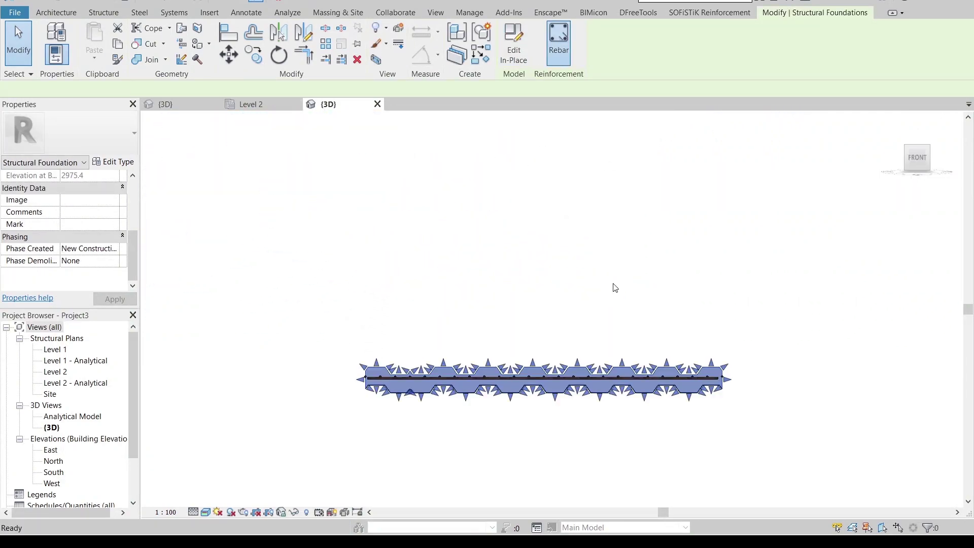
pyautogui.scroll(1, 660, 344)
pyautogui.moveTo(695, 345); pyautogui.dragTo(670, 259, button='middle')
pyautogui.press('Escape')
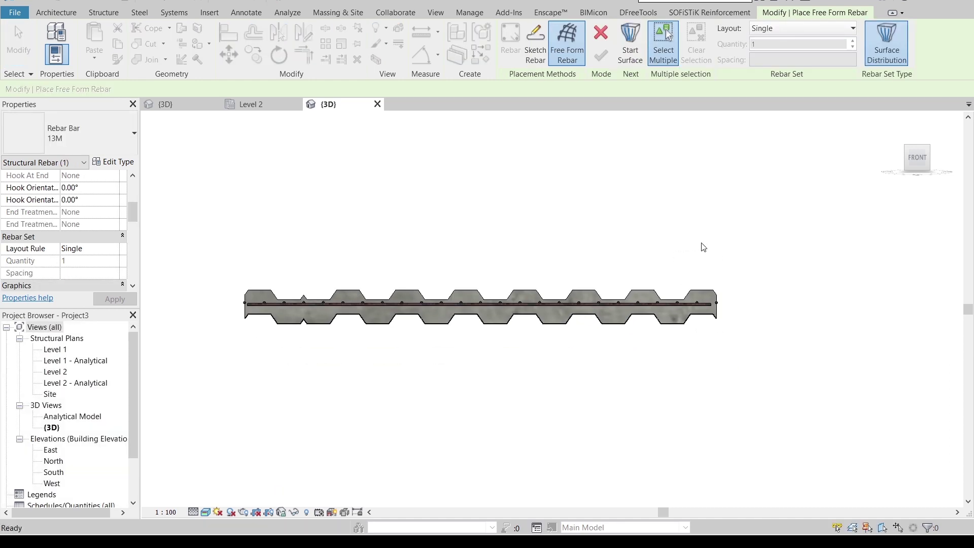
pyautogui.press('Escape')
pyautogui.click(632, 286)
pyautogui.click(508, 45)
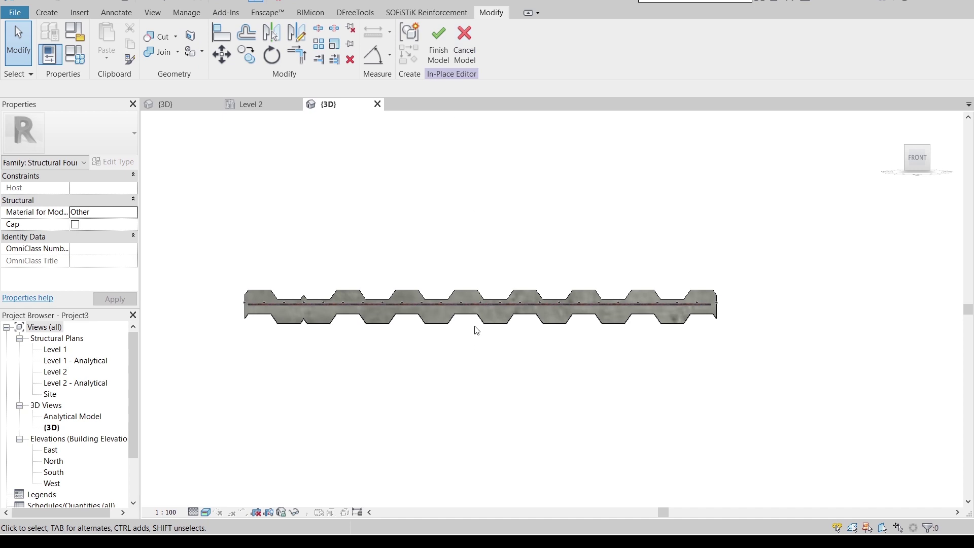
# Edit the concrete extrusion's profile and delete the outline segments covering the three ribs at its right end
pyautogui.click(473, 285)
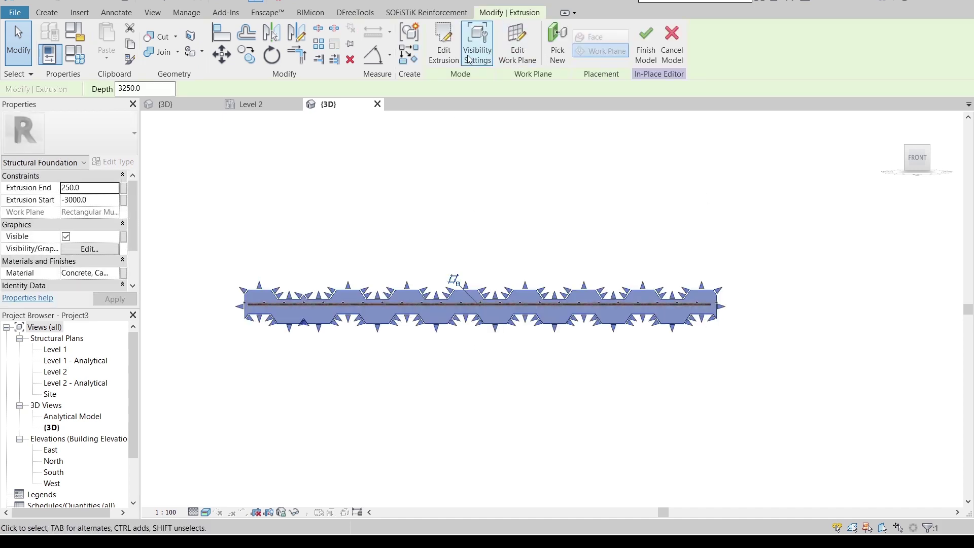
pyautogui.scroll(2, 743, 306)
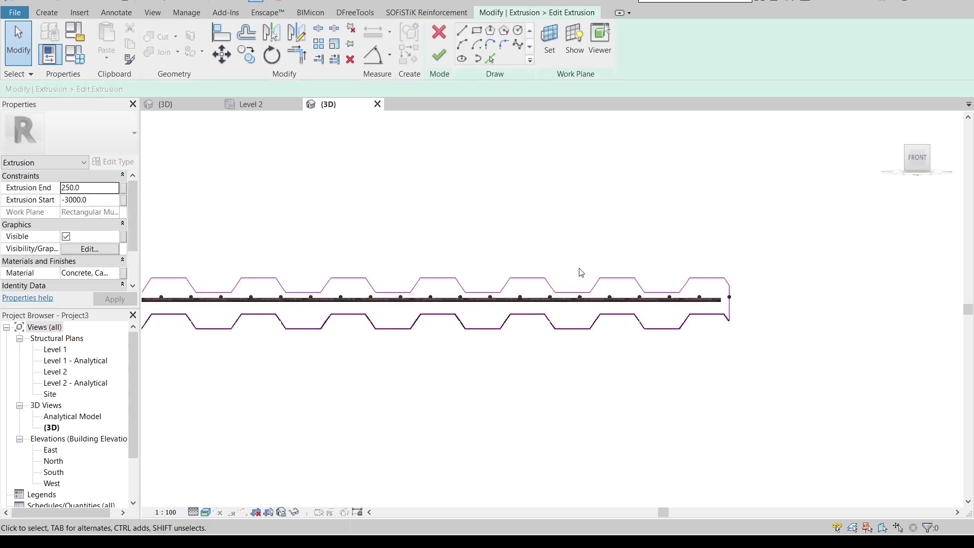
pyautogui.moveTo(502, 232); pyautogui.dragTo(757, 435)
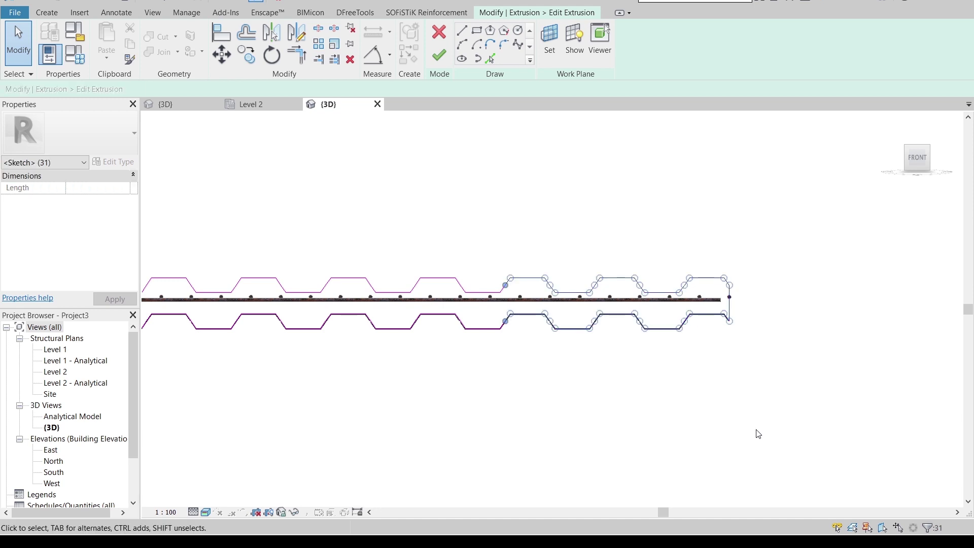
pyautogui.press('Escape')
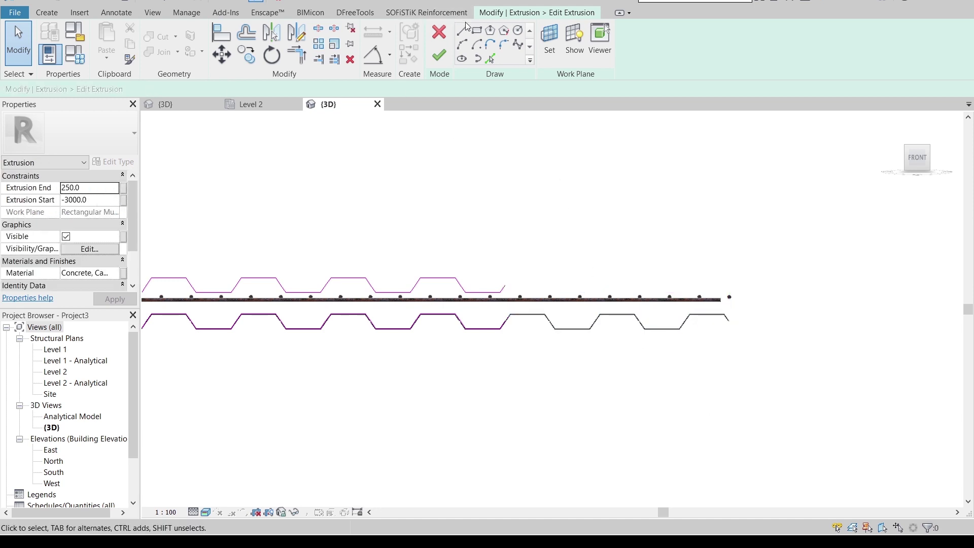
# Draw a vertical line between the open upper and lower ends of the cut concrete profile
pyautogui.press('l')
pyautogui.press('i')
pyautogui.click(506, 320)
pyautogui.click(505, 285)
pyautogui.press('Escape')
# Delete the vertical closing line and the neighbouring profile segments back to the right end of a rib's flat top
pyautogui.scroll(-2, 447, 317)
pyautogui.moveTo(416, 299); pyautogui.dragTo(472, 285, button='middle')
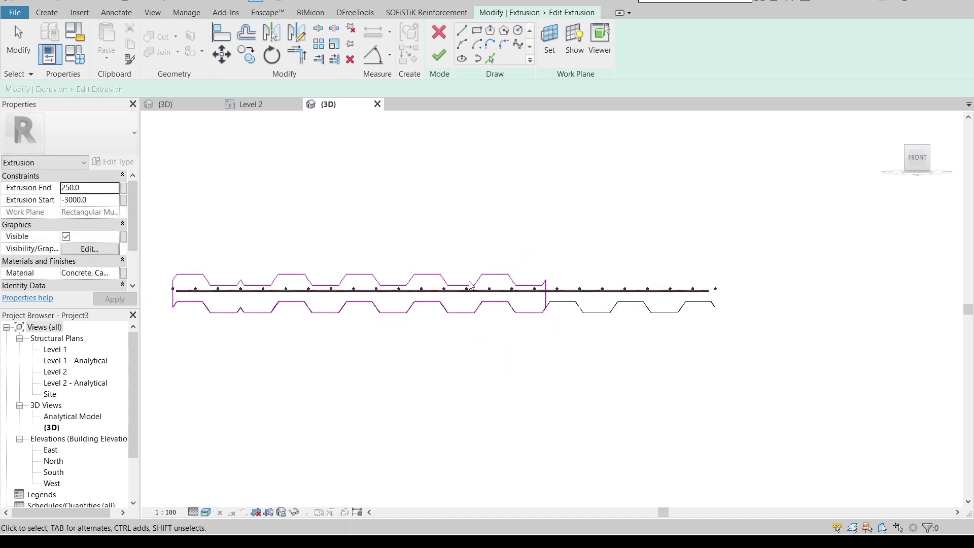
pyautogui.scroll(2, 457, 269)
pyautogui.moveTo(426, 234); pyautogui.dragTo(476, 282)
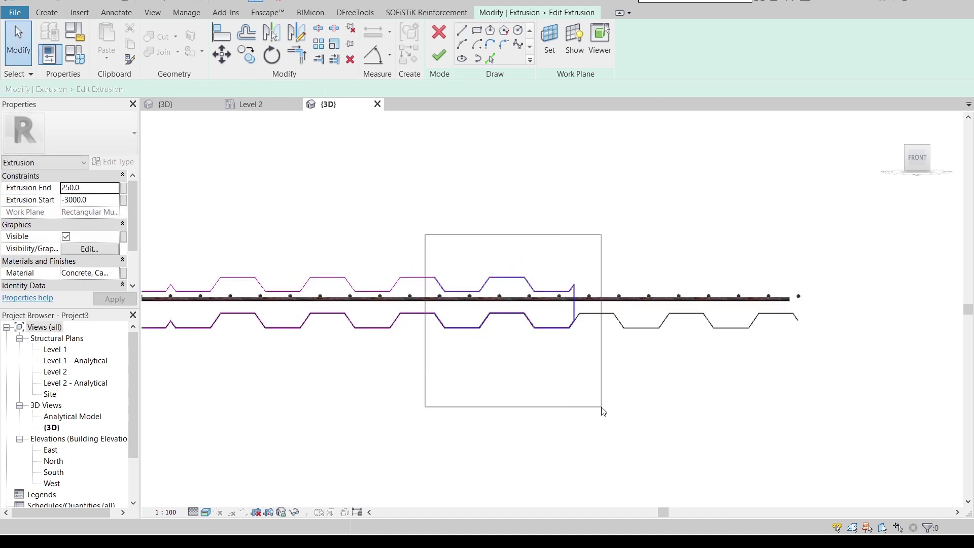
pyautogui.moveTo(603, 411); pyautogui.dragTo(604, 410)
pyautogui.press('Delete')
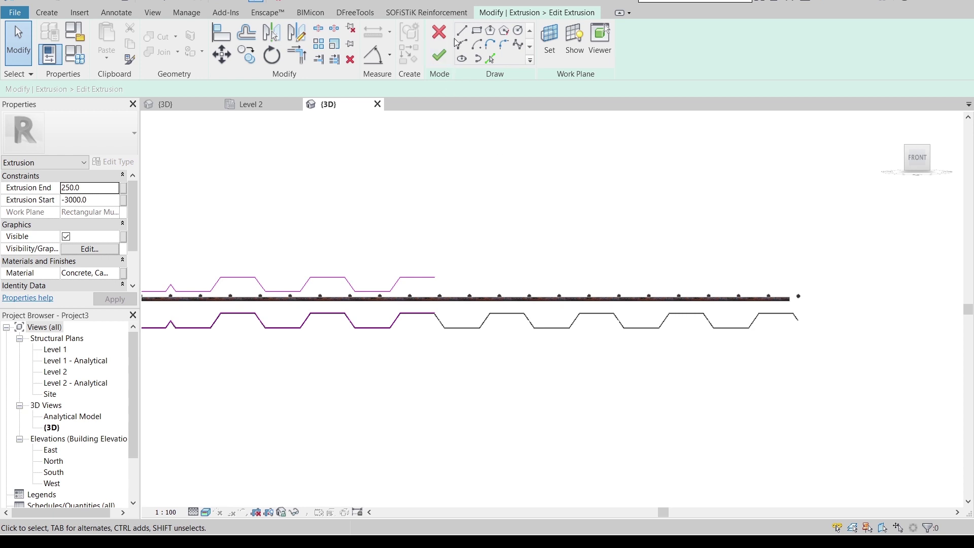
# Close the shortened concrete profile with a vertical line at the cut and finish the extrusion sketch
pyautogui.press('l')
pyautogui.press('i')
pyautogui.click(435, 313)
pyautogui.click(435, 277)
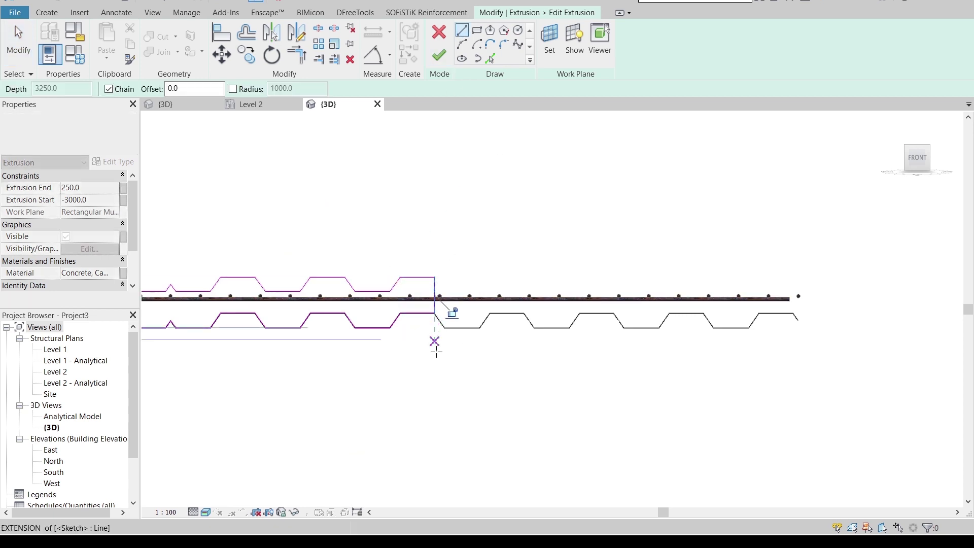
pyautogui.press('Escape')
pyautogui.scroll(-2, 440, 359)
pyautogui.keyDown('shift'); pyautogui.moveTo(631, 274); pyautogui.dragTo(591, 355, button='middle'); pyautogui.keyUp('shift')
pyautogui.scroll(-1, 551, 315)
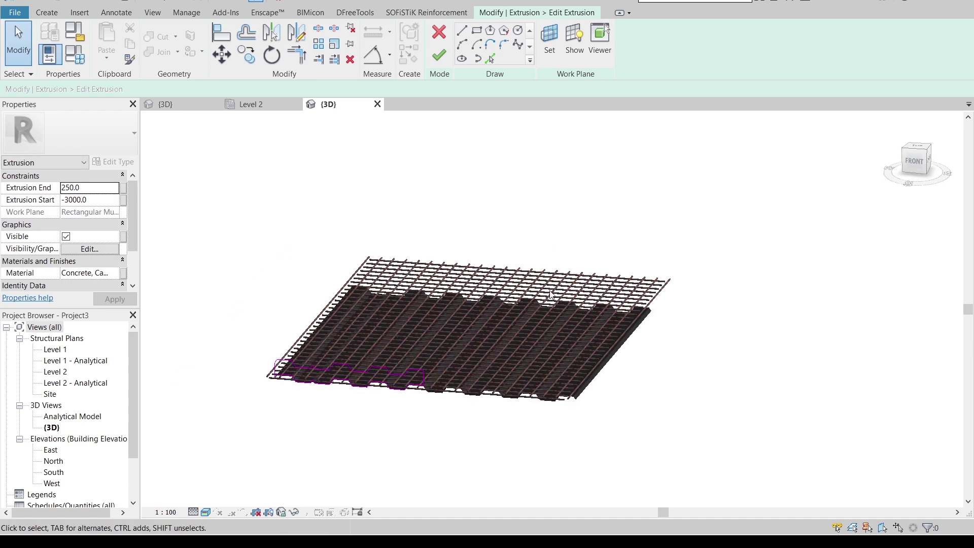
pyautogui.click(435, 58)
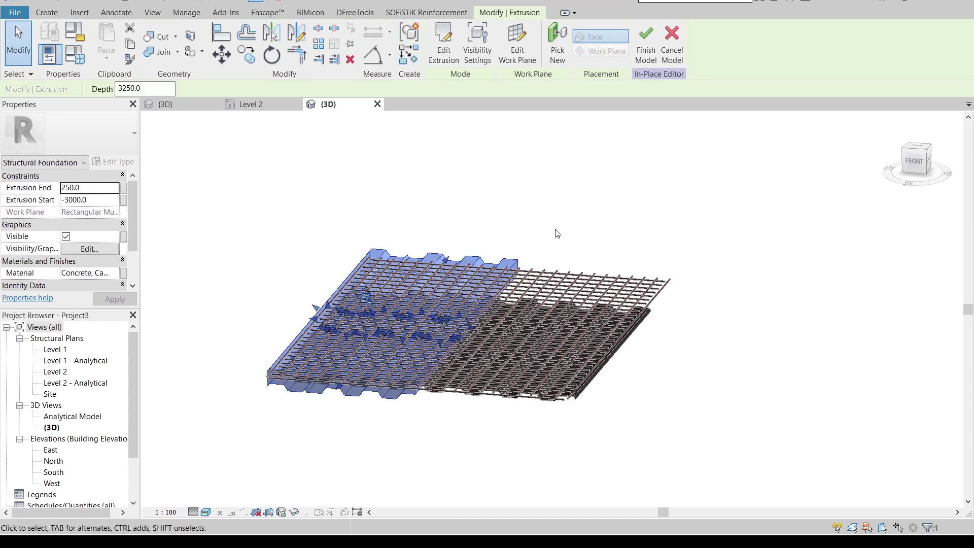
# Deselect the shortened concrete extrusion and finish the in-place model
pyautogui.scroll(-2, 576, 234)
pyautogui.click(640, 215)
pyautogui.keyDown('shift'); pyautogui.moveTo(643, 249); pyautogui.dragTo(600, 348, button='middle'); pyautogui.keyUp('shift')
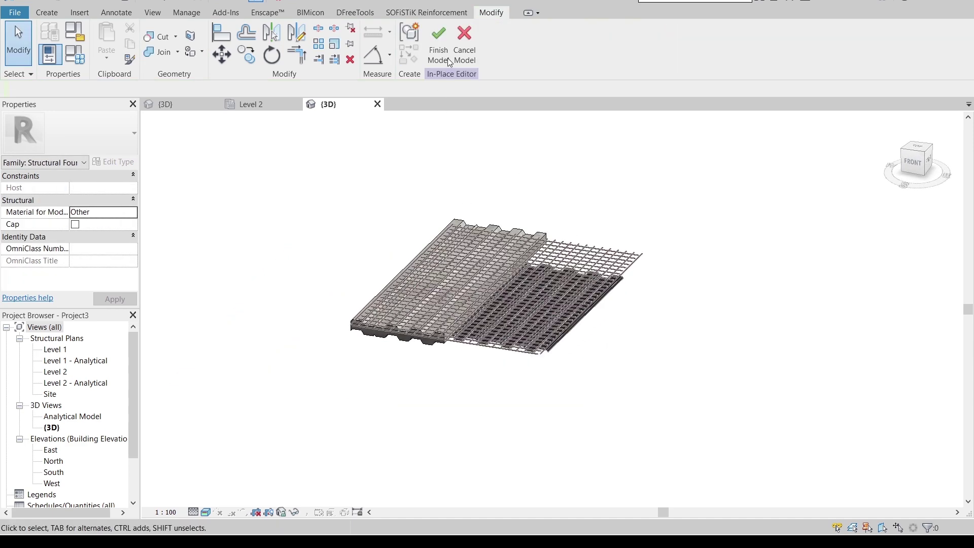
pyautogui.click(439, 46)
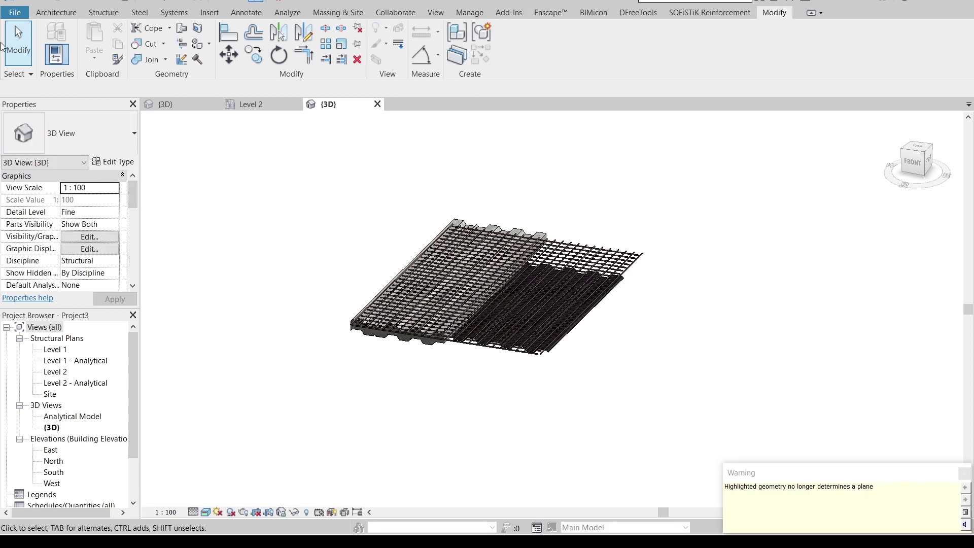
# Open the recent fischer concrete-screw FBS family, load it into Project3 and close the family
pyautogui.click(15, 15)
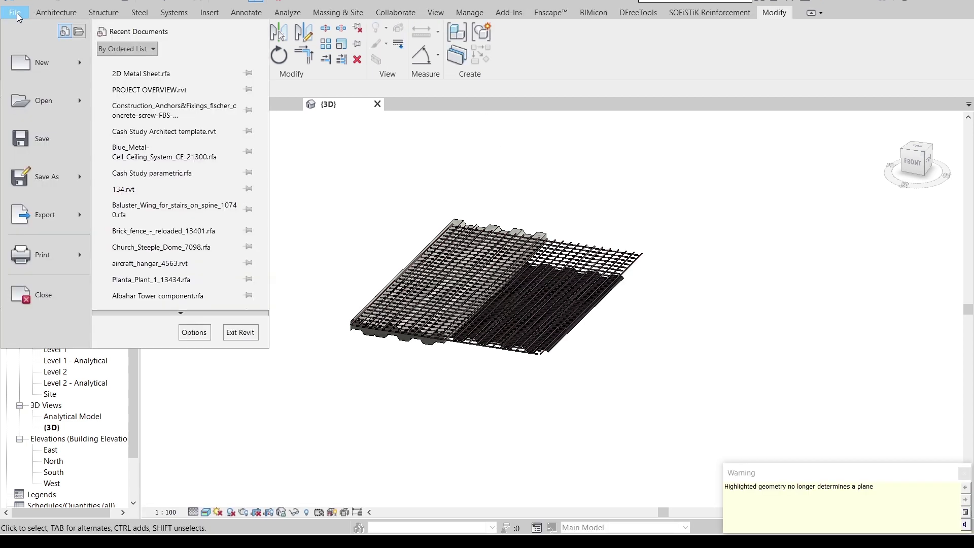
pyautogui.click(192, 113)
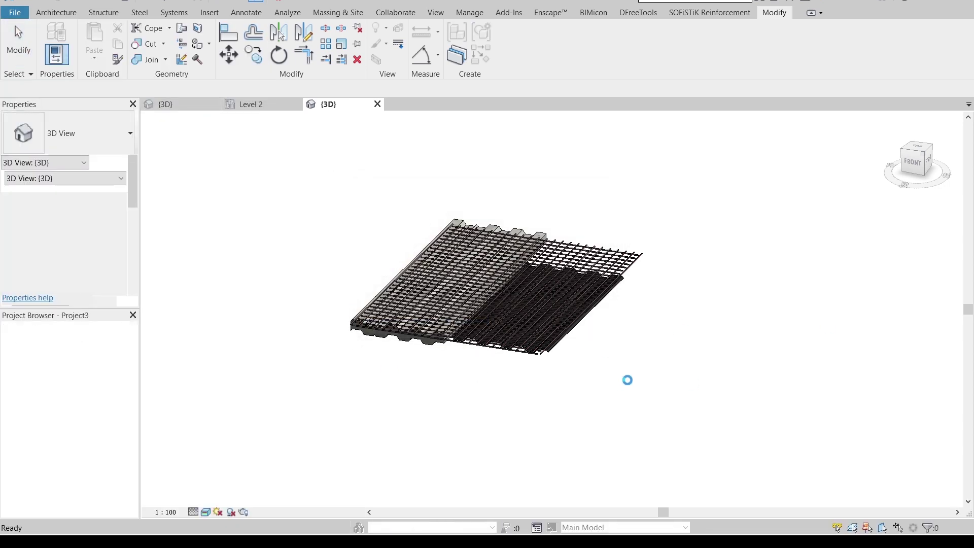
pyautogui.keyDown('shift'); pyautogui.moveTo(591, 350); pyautogui.dragTo(727, 395, button='middle'); pyautogui.keyUp('shift')
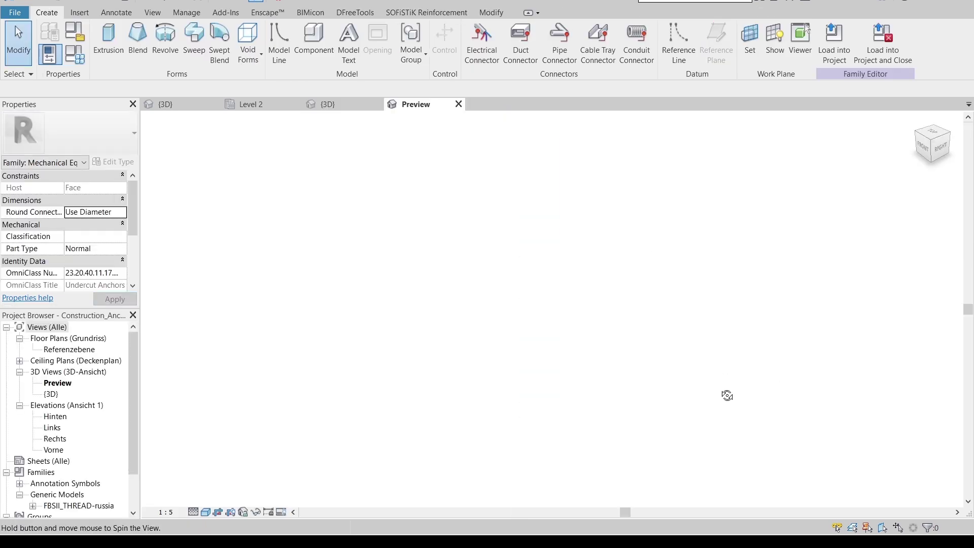
pyautogui.click(883, 40)
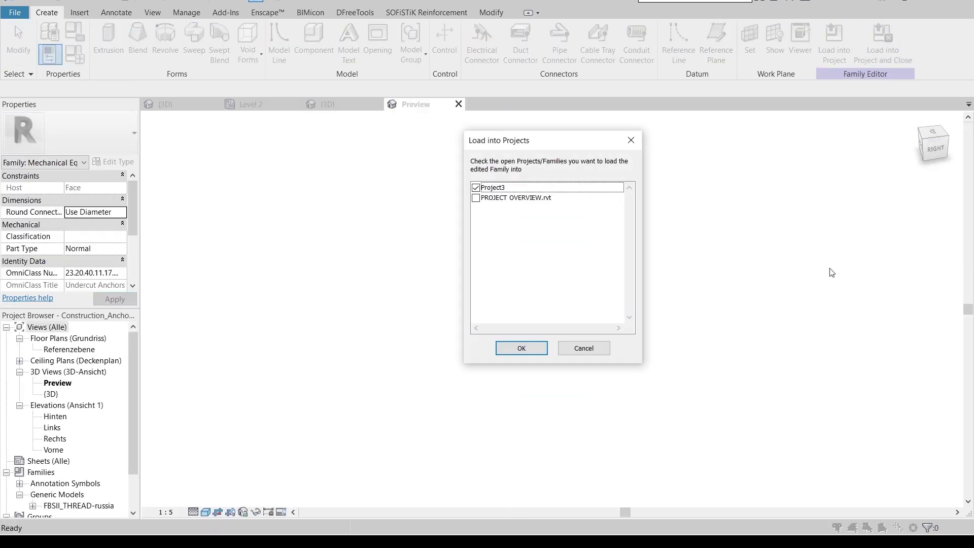
pyautogui.click(521, 348)
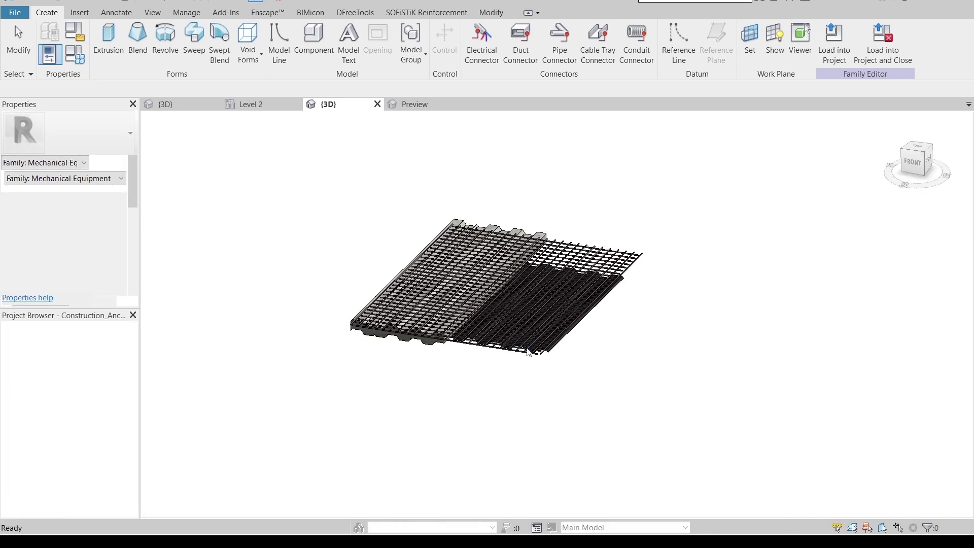
pyautogui.scroll(4, 551, 367)
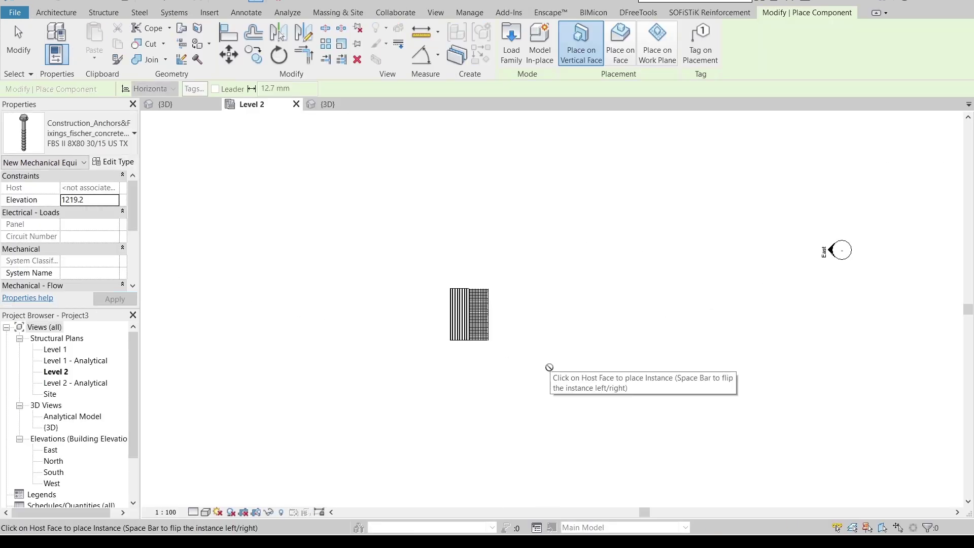
pyautogui.scroll(3, 451, 360)
pyautogui.moveTo(423, 311); pyautogui.dragTo(490, 408, button='middle')
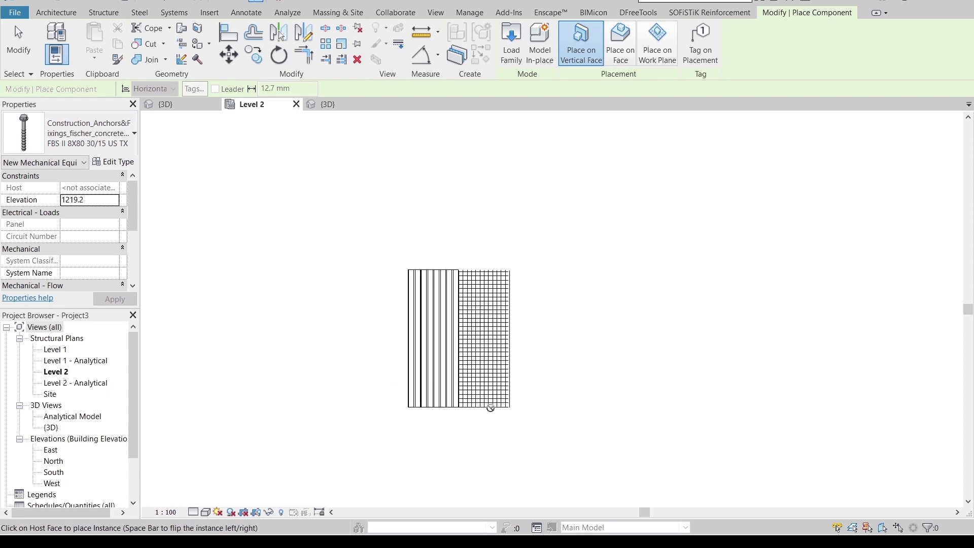
pyautogui.press('Escape')
# In the 3D view of the slab, set a new work plane by picking a face of the exposed steel deck
pyautogui.click(327, 104)
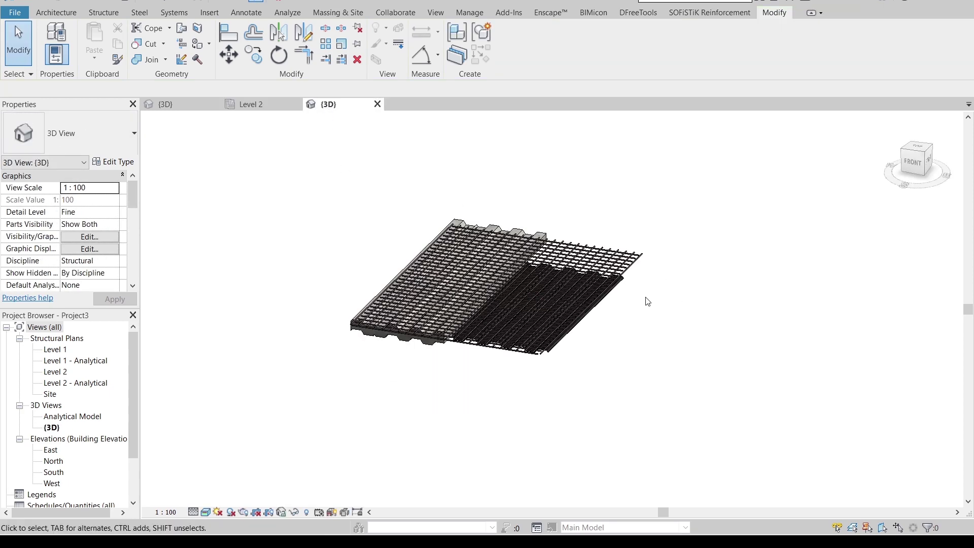
pyautogui.click(919, 148)
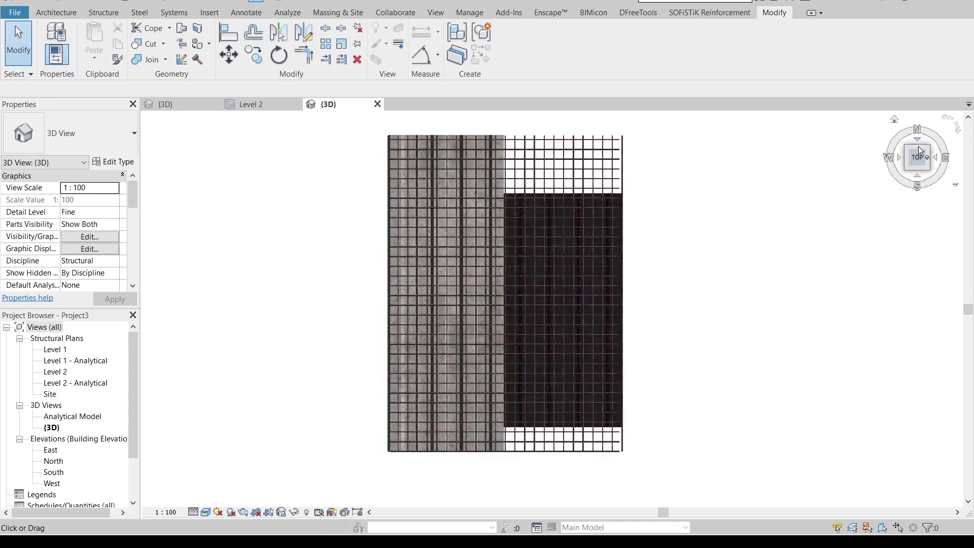
pyautogui.scroll(2, 715, 238)
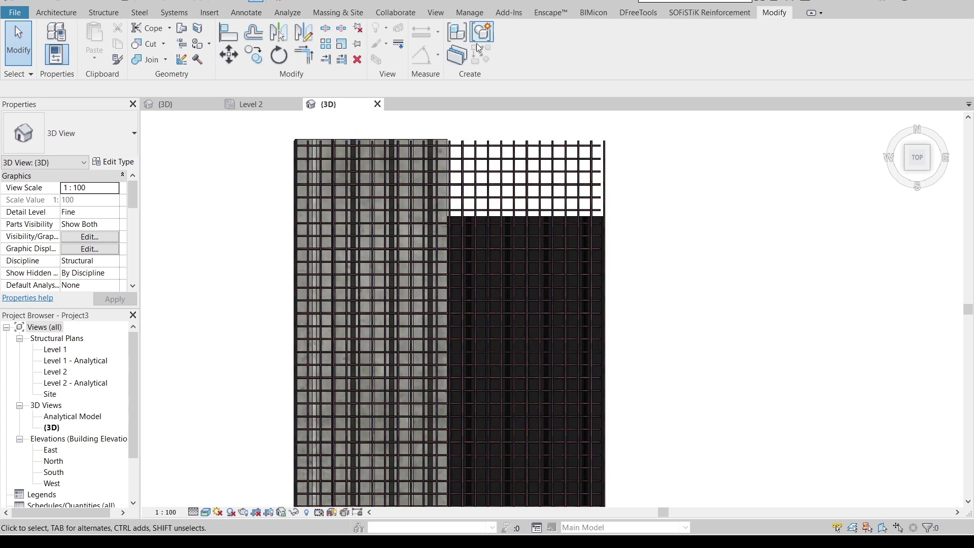
pyautogui.click(57, 13)
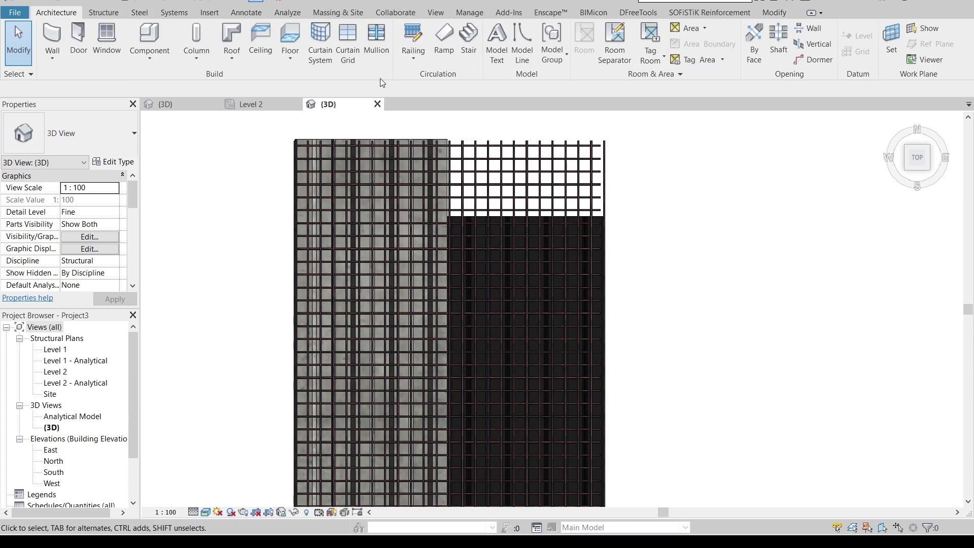
pyautogui.click(884, 38)
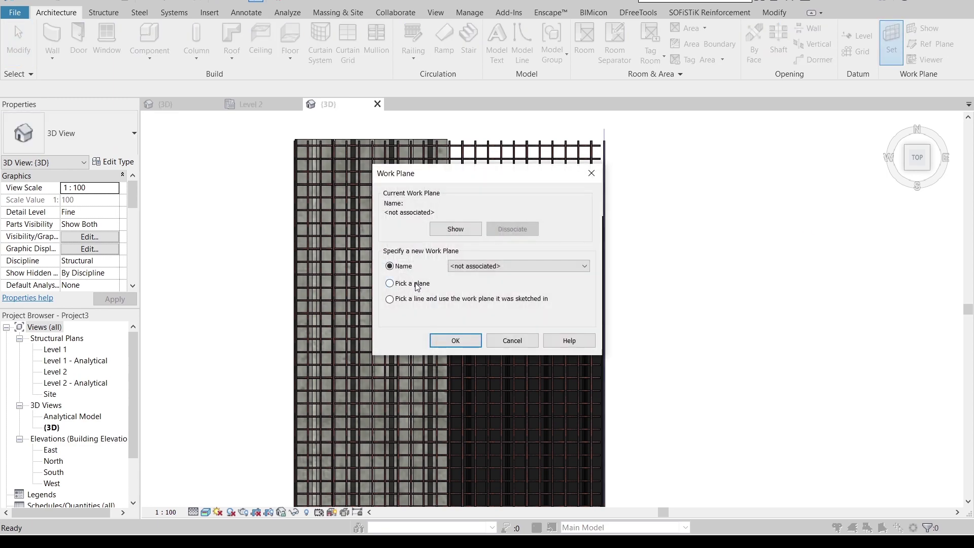
pyautogui.click(445, 340)
pyautogui.keyDown('shift'); pyautogui.moveTo(483, 274); pyautogui.dragTo(502, 315, button='middle'); pyautogui.keyUp('shift')
pyautogui.scroll(6, 502, 316)
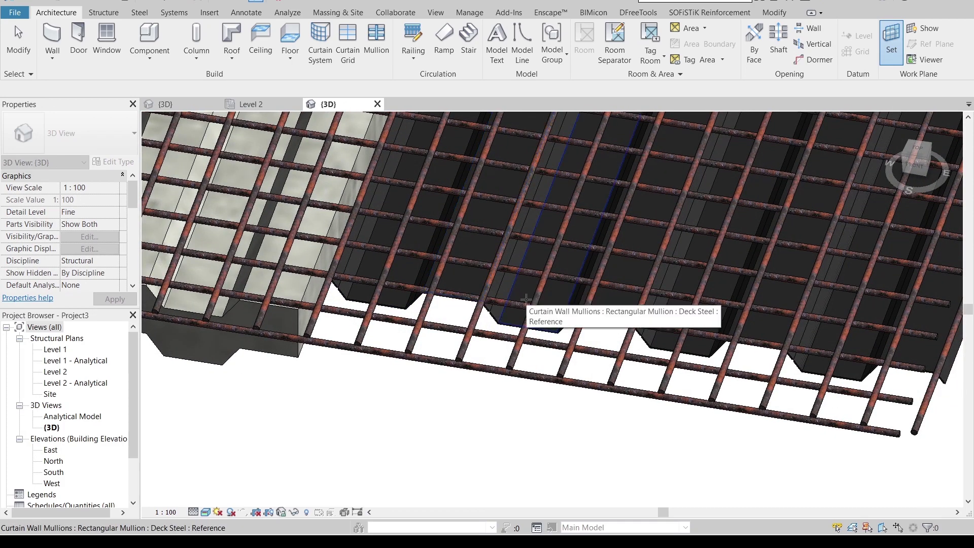
pyautogui.keyDown('shift'); pyautogui.moveTo(787, 251); pyautogui.dragTo(647, 277, button='middle'); pyautogui.keyUp('shift')
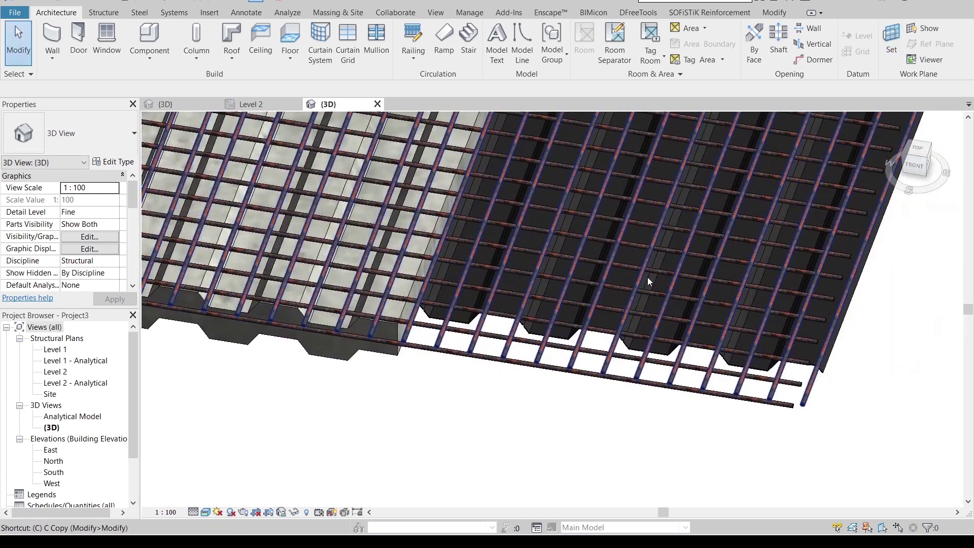
# Place FBS II 8X80 30/15 US TX concrete screws on the deck work plane, between rebars near the exposed deck's front edge
pyautogui.press('c')
pyautogui.press('m')
pyautogui.scroll(3, 854, 148)
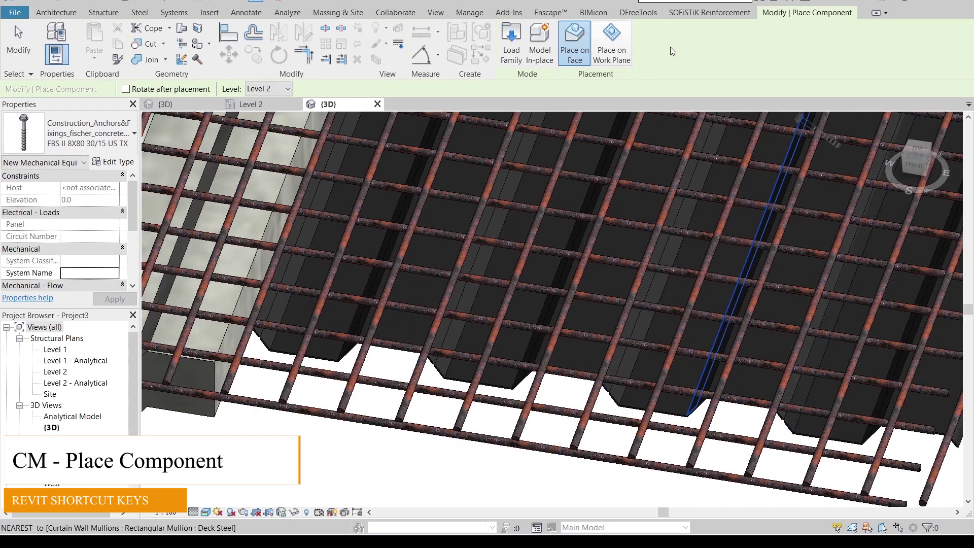
pyautogui.click(612, 43)
pyautogui.click(912, 148)
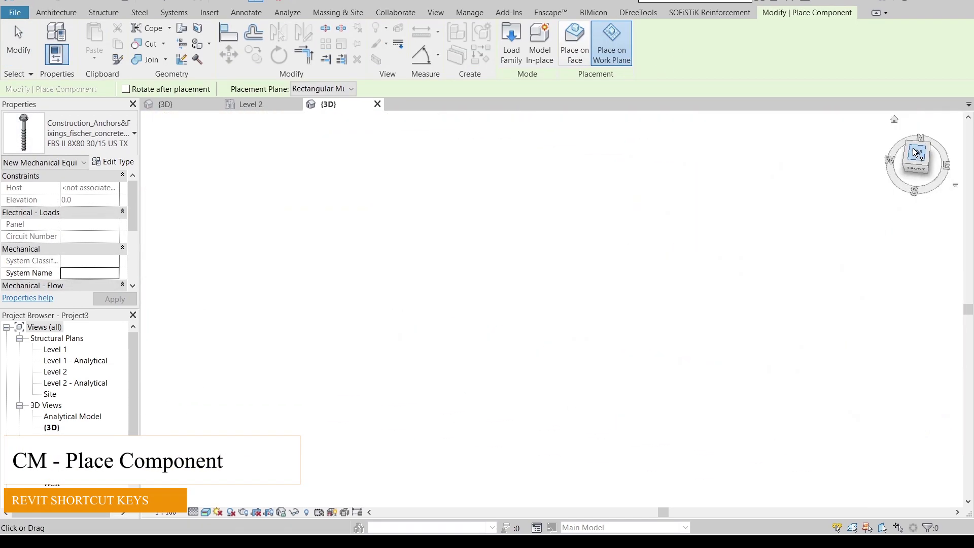
pyautogui.scroll(6, 601, 374)
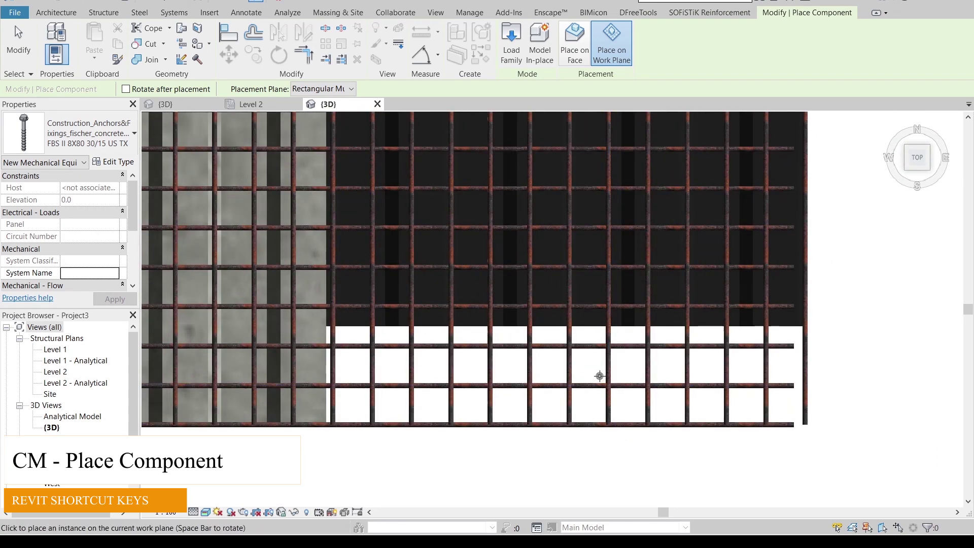
pyautogui.scroll(-3, 625, 367)
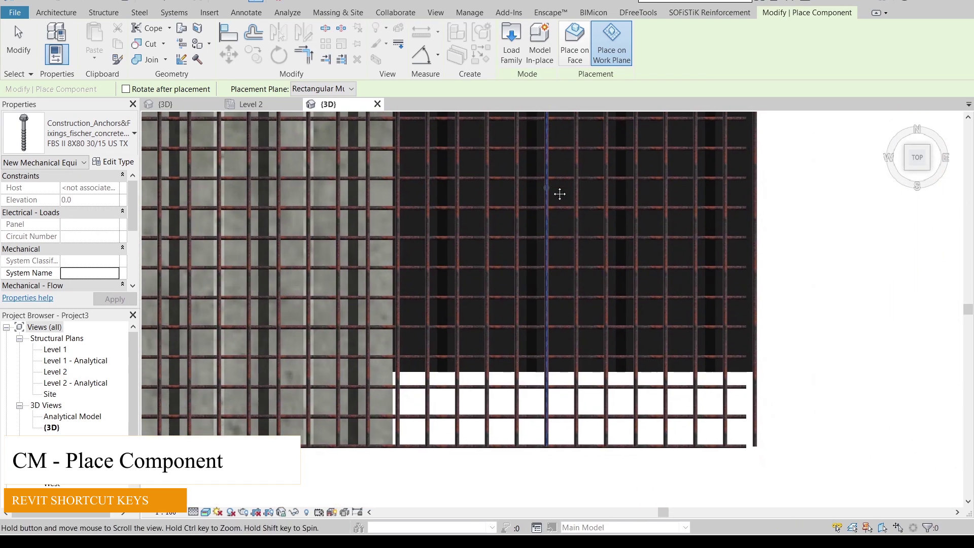
pyautogui.scroll(4, 632, 350)
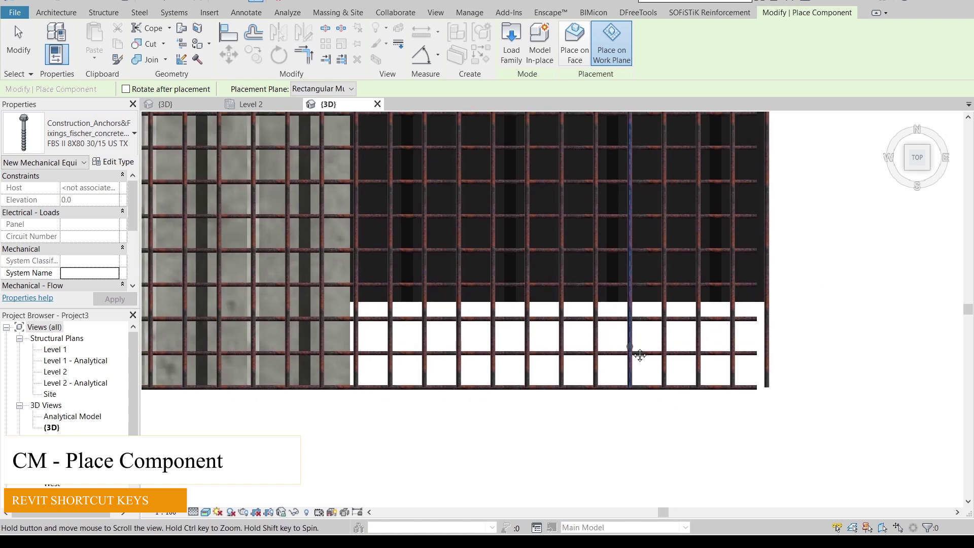
pyautogui.click(632, 219)
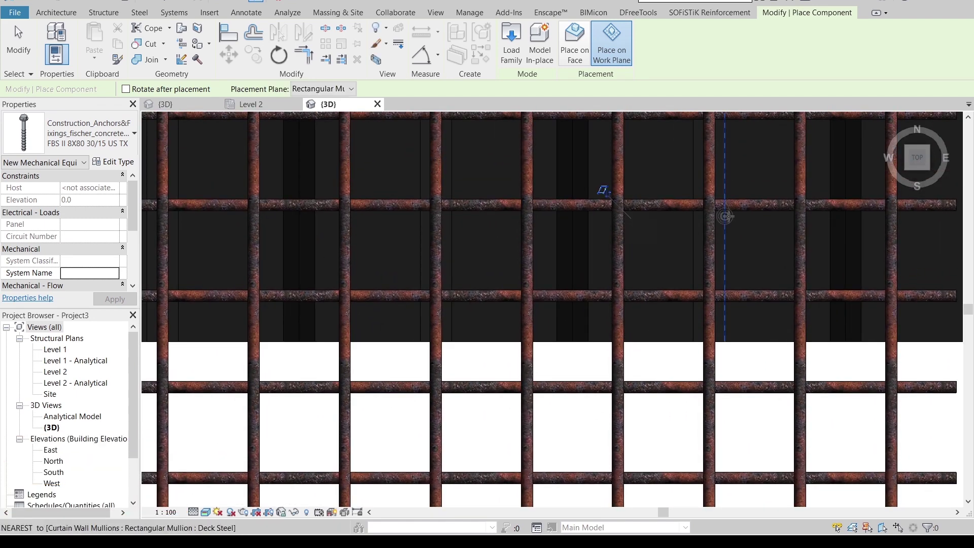
pyautogui.click(726, 216)
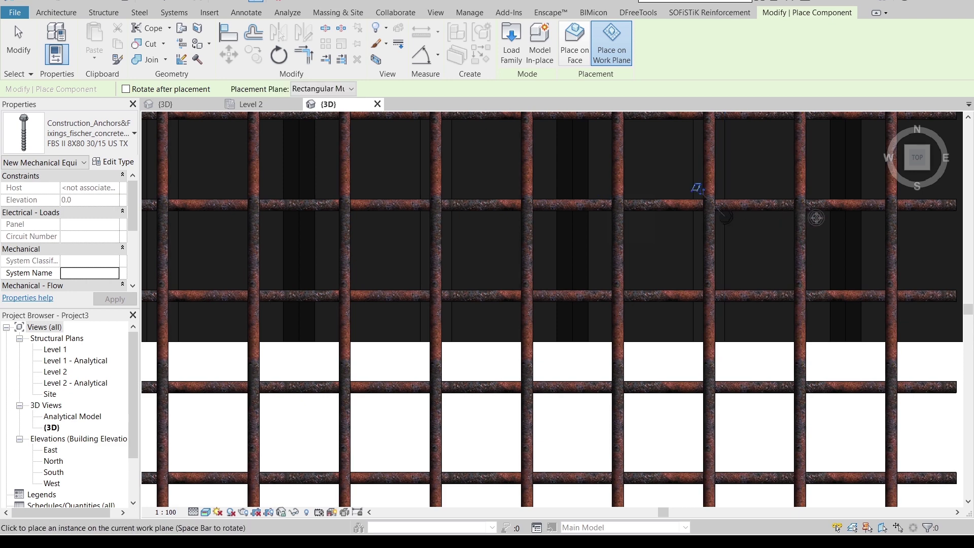
pyautogui.moveTo(814, 217); pyautogui.dragTo(606, 233, button='middle')
pyautogui.press('Escape')
pyautogui.press('Escape')
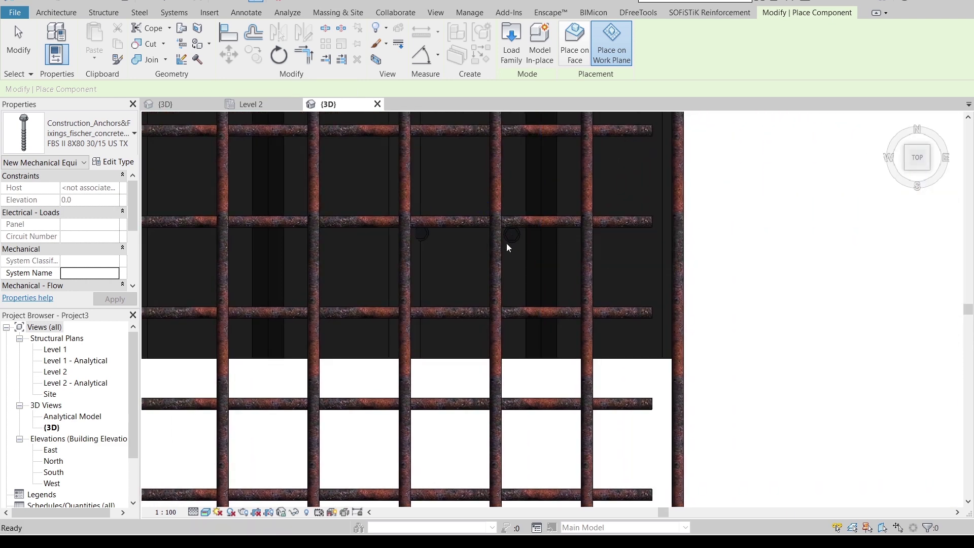
# Delete the concrete screw on the rib beside the rightmost placed screw
pyautogui.click(429, 236)
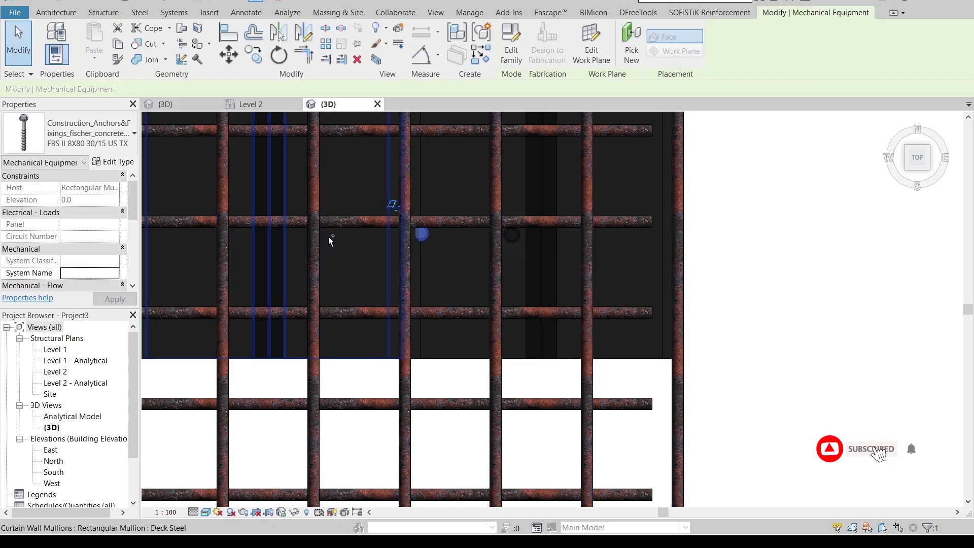
pyautogui.press('Delete')
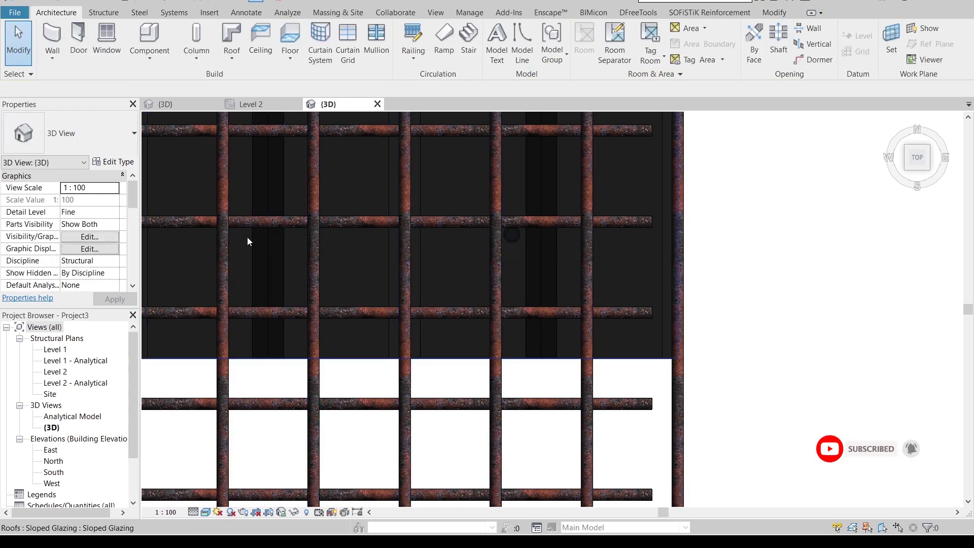
# In the front view, move both remaining screws straight up from below the deck to the rebar level, with Constrain off
pyautogui.scroll(-5, 319, 284)
pyautogui.keyDown('shift'); pyautogui.moveTo(412, 361); pyautogui.dragTo(444, 319, button='middle'); pyautogui.keyUp('shift')
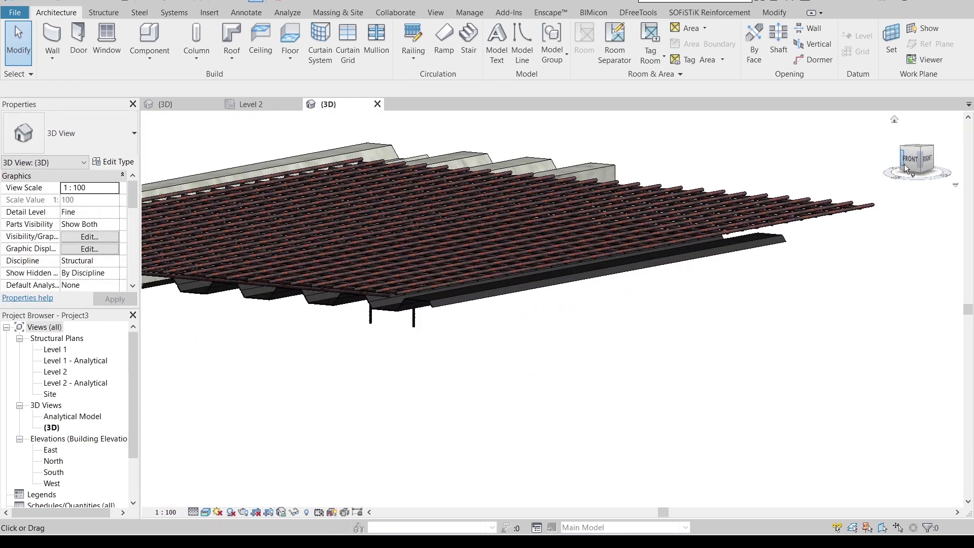
pyautogui.click(908, 159)
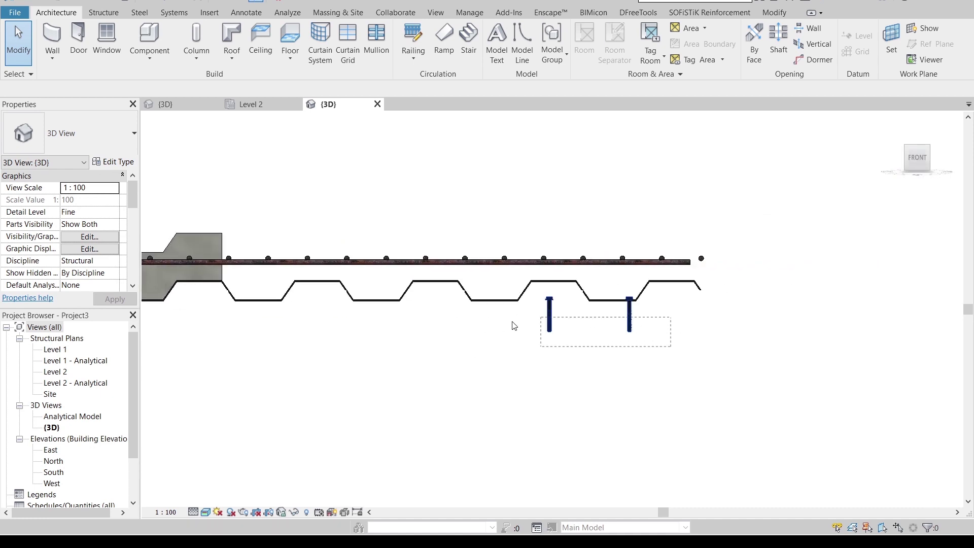
pyautogui.press('m')
pyautogui.press('v')
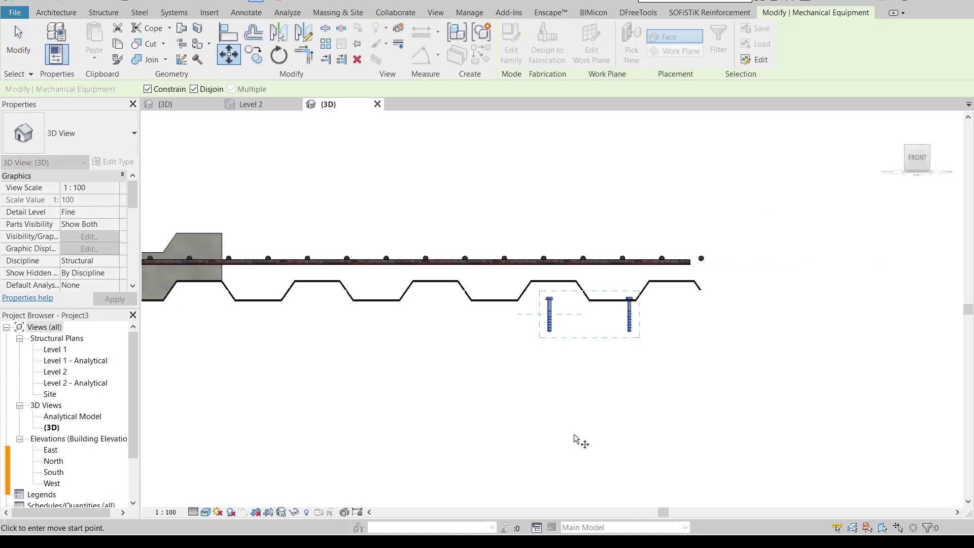
pyautogui.scroll(1, 608, 388)
pyautogui.scroll(2, 660, 252)
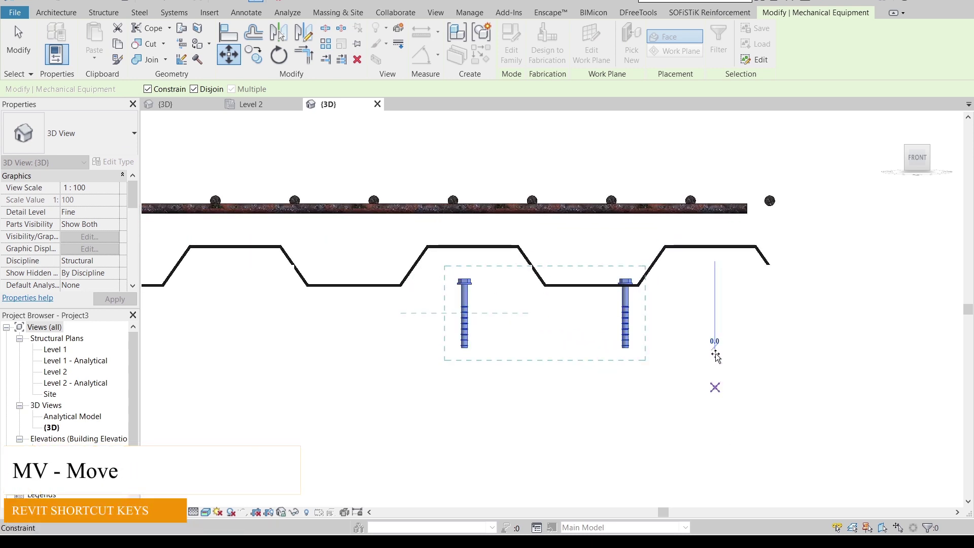
pyautogui.click(148, 89)
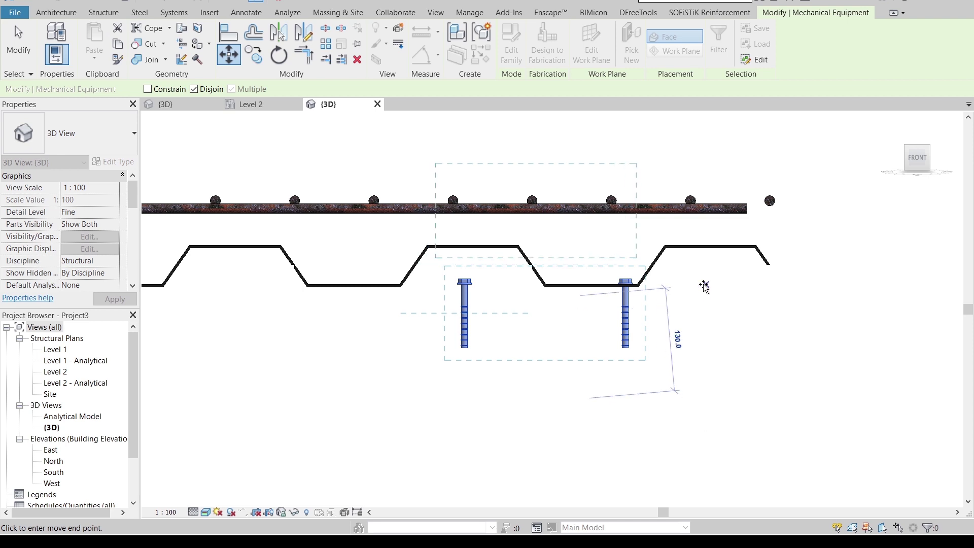
pyautogui.press('Escape')
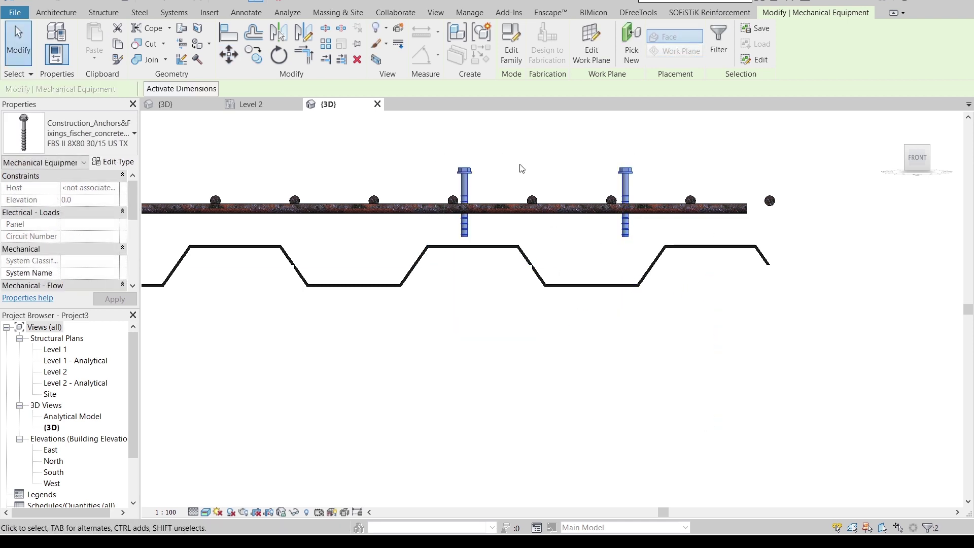
# Delete the left of the two raised screws
pyautogui.press('Escape')
pyautogui.click(463, 176)
pyautogui.press('Delete')
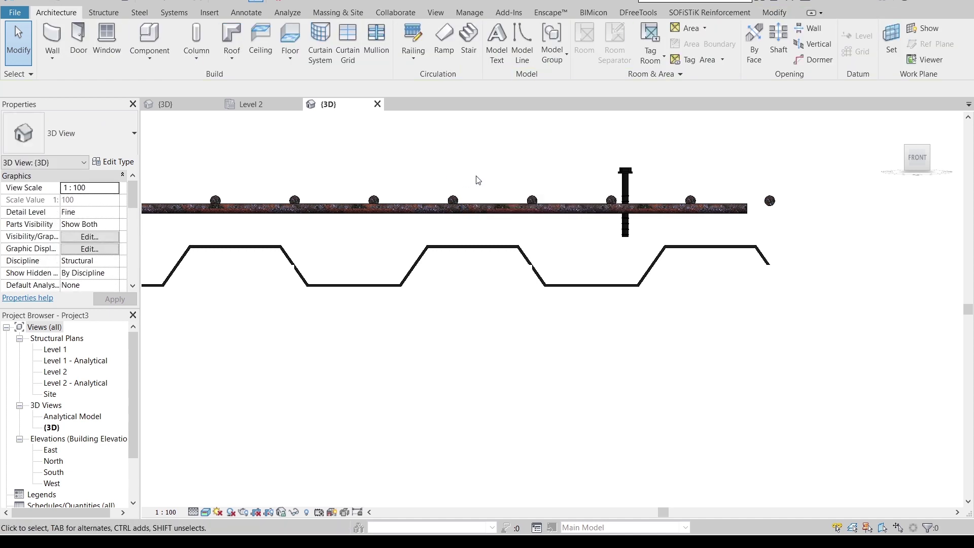
# Move the remaining screw straight down, with Constrain off, so it passes through the deck's lower flute
pyautogui.click(625, 203)
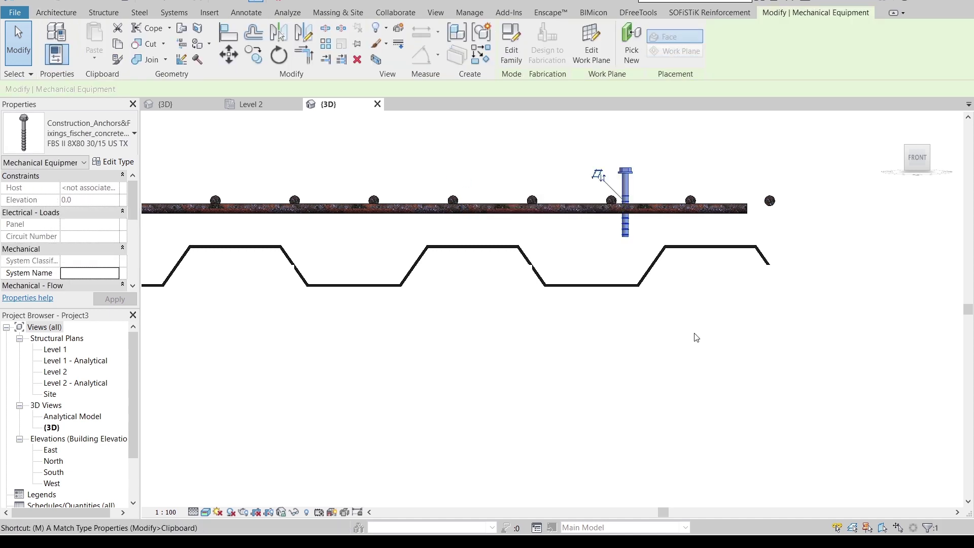
pyautogui.press('v')
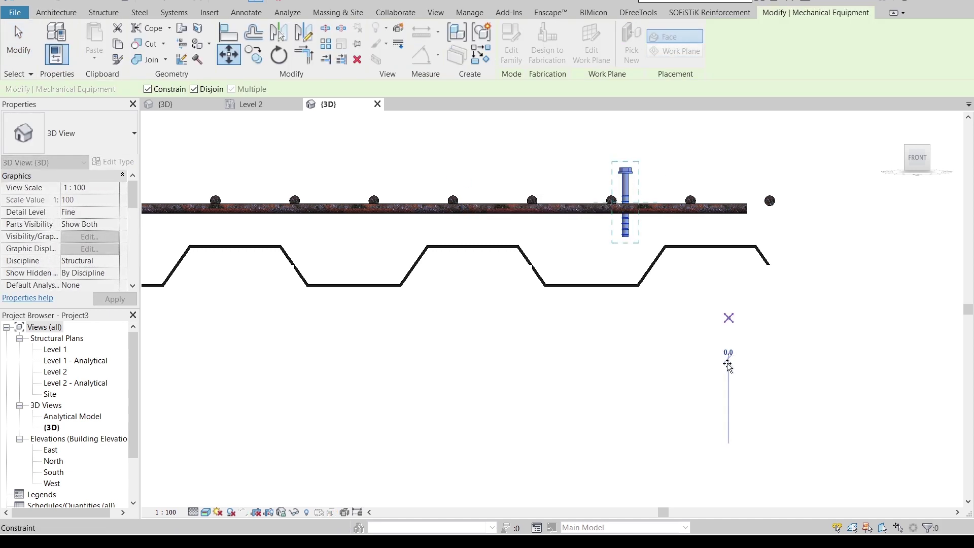
pyautogui.press('shift')
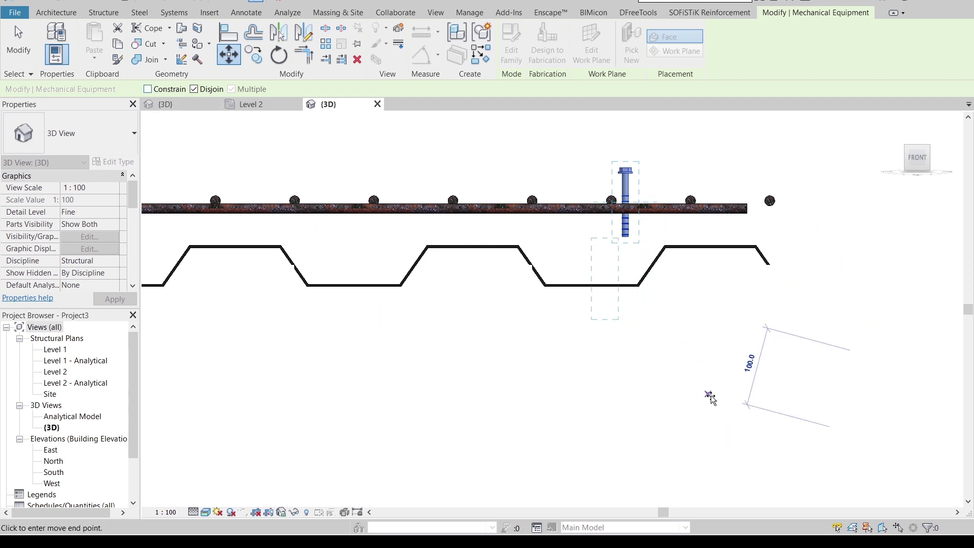
pyautogui.click(730, 400)
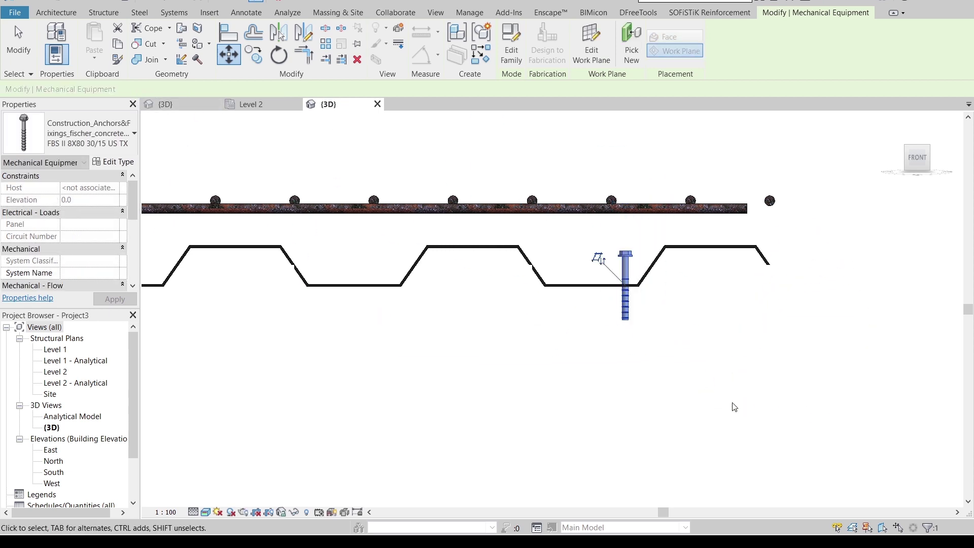
pyautogui.keyDown('shift'); pyautogui.moveTo(733, 406); pyautogui.dragTo(660, 223, button='middle'); pyautogui.keyUp('shift')
pyautogui.scroll(2, 601, 217)
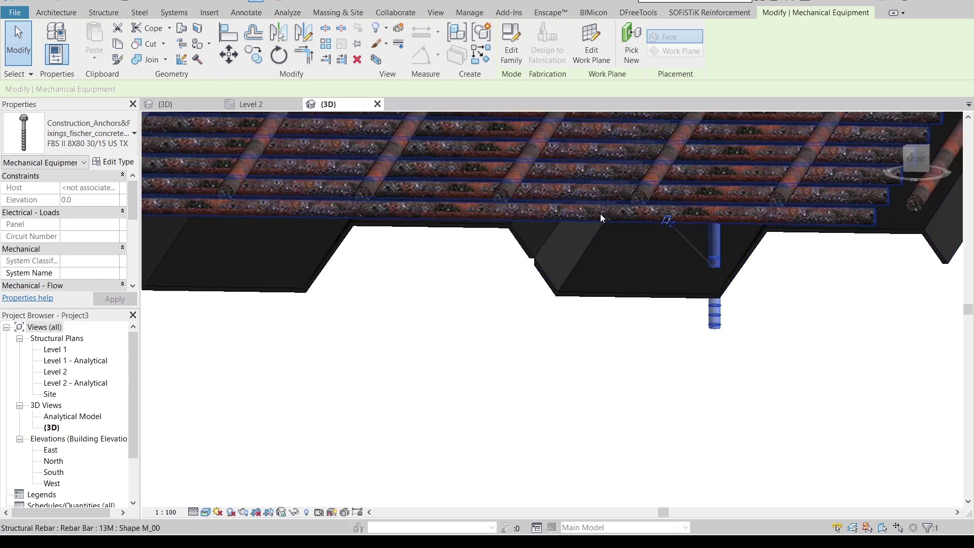
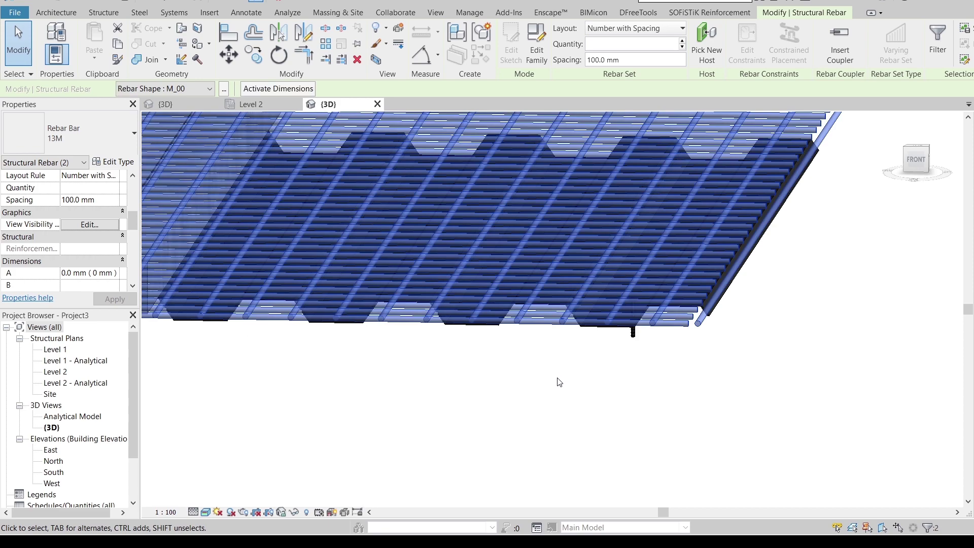
# In the front view, move the concrete screw near the deck's corner straight up about 50 mm, with Constrain off
pyautogui.click(574, 450)
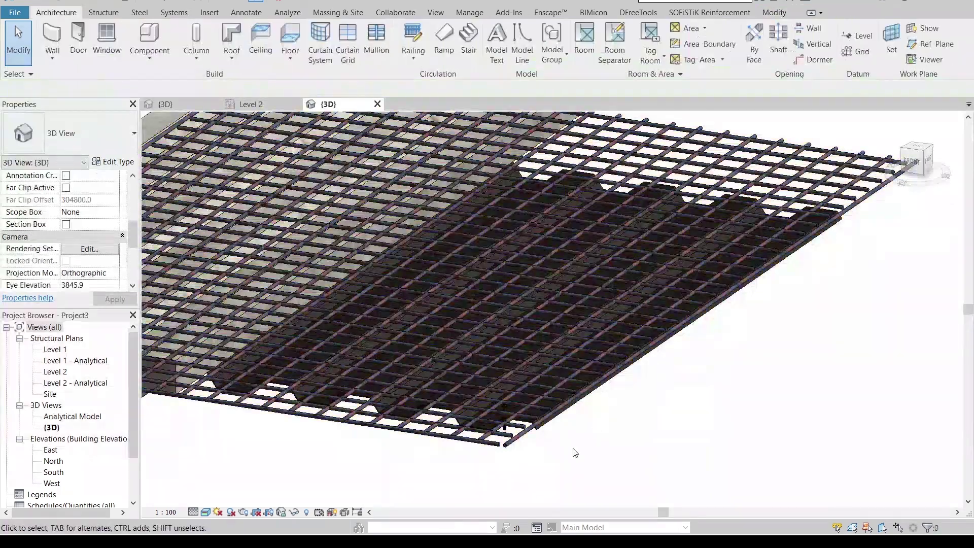
pyautogui.scroll(8, 470, 436)
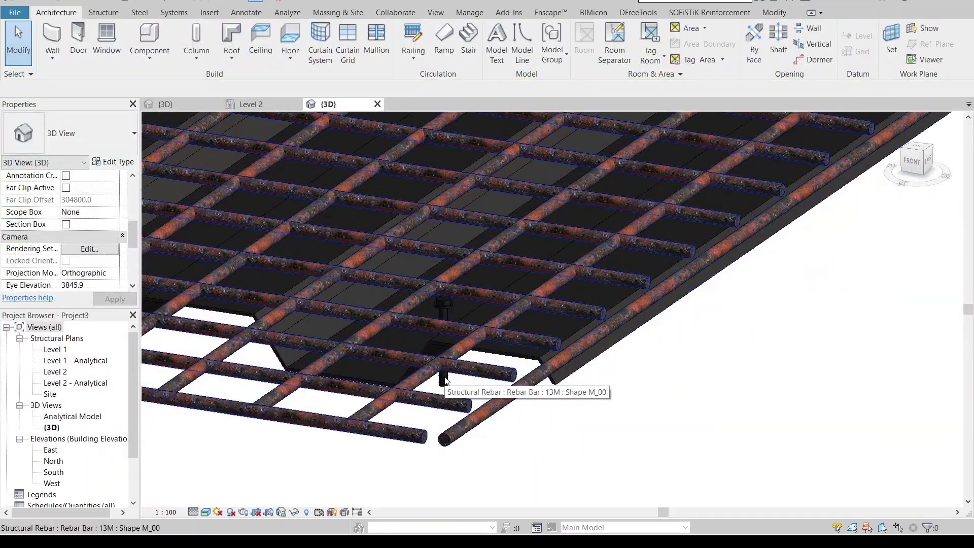
pyautogui.click(443, 378)
pyautogui.click(907, 166)
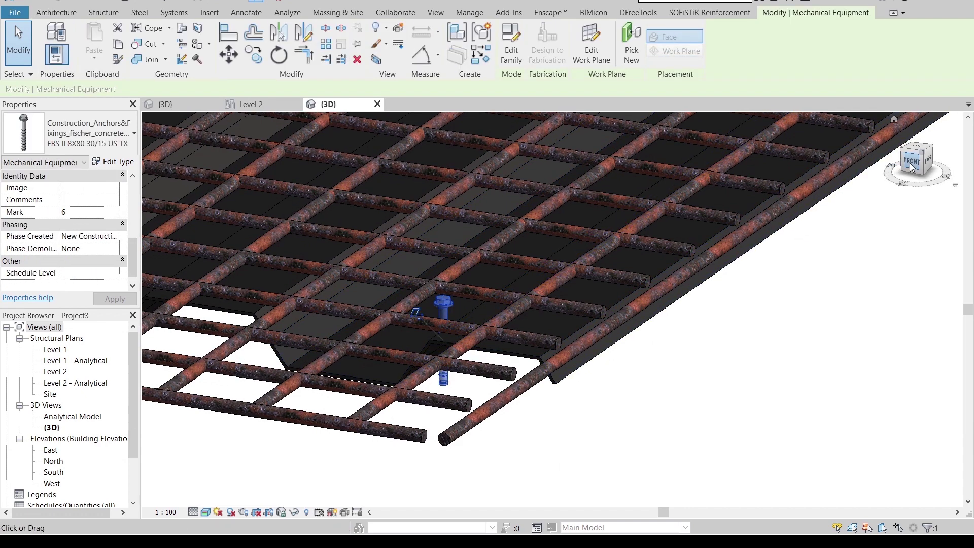
pyautogui.scroll(-5, 696, 323)
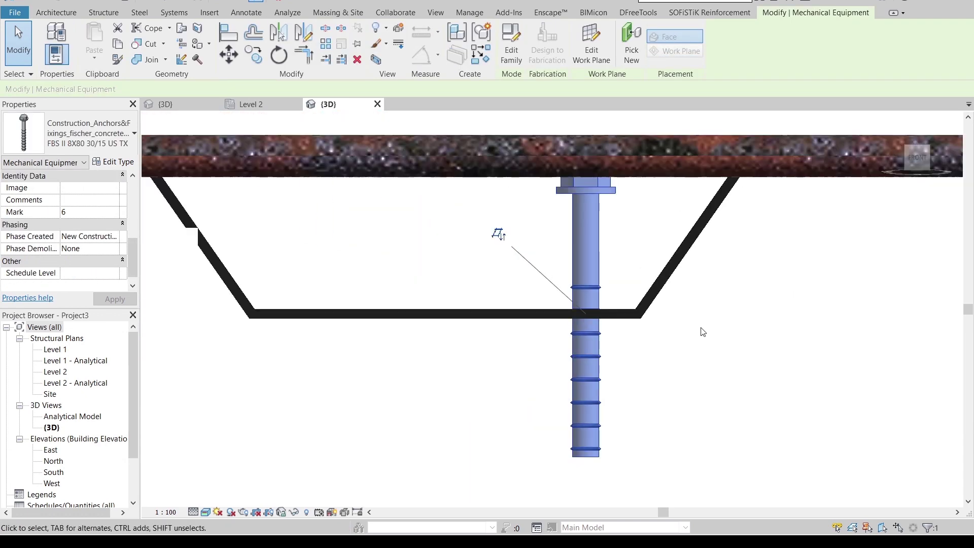
pyautogui.moveTo(708, 329); pyautogui.dragTo(673, 379, button='middle')
pyautogui.scroll(-1, 688, 233)
pyautogui.press('m')
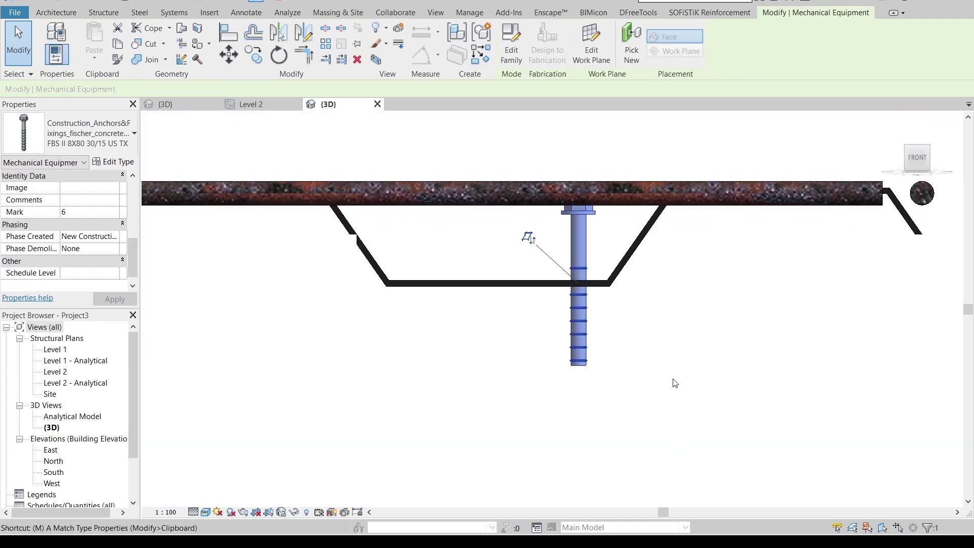
pyautogui.press('v')
pyautogui.click(654, 378)
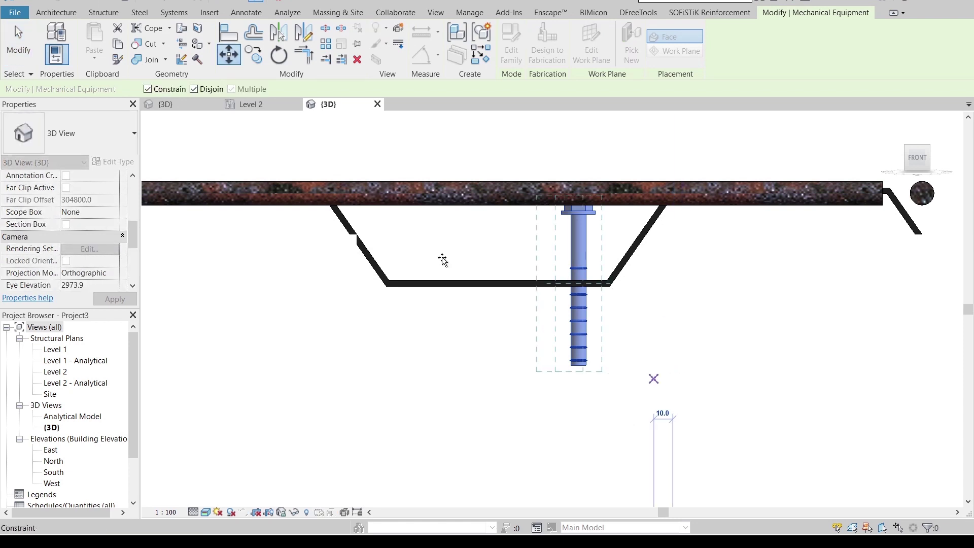
pyautogui.click(167, 89)
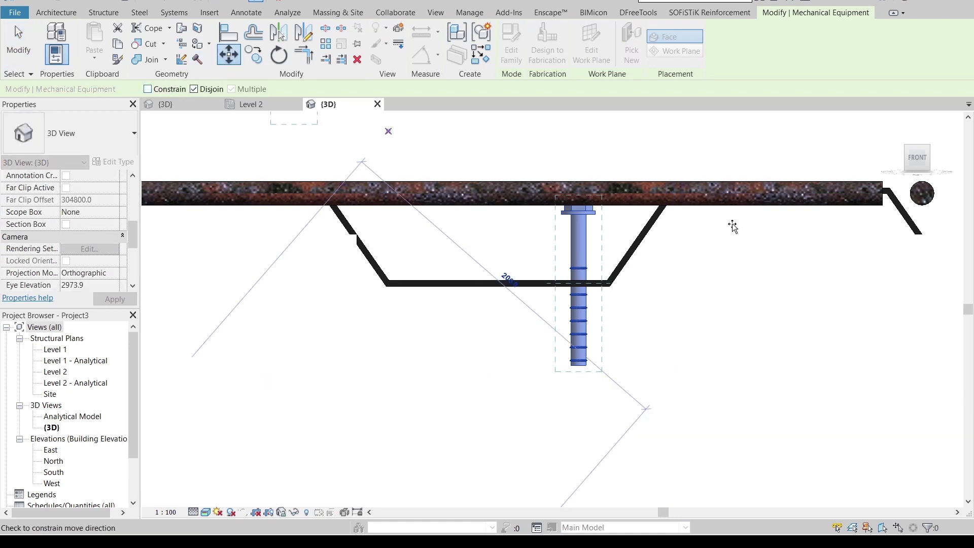
pyautogui.click(678, 291)
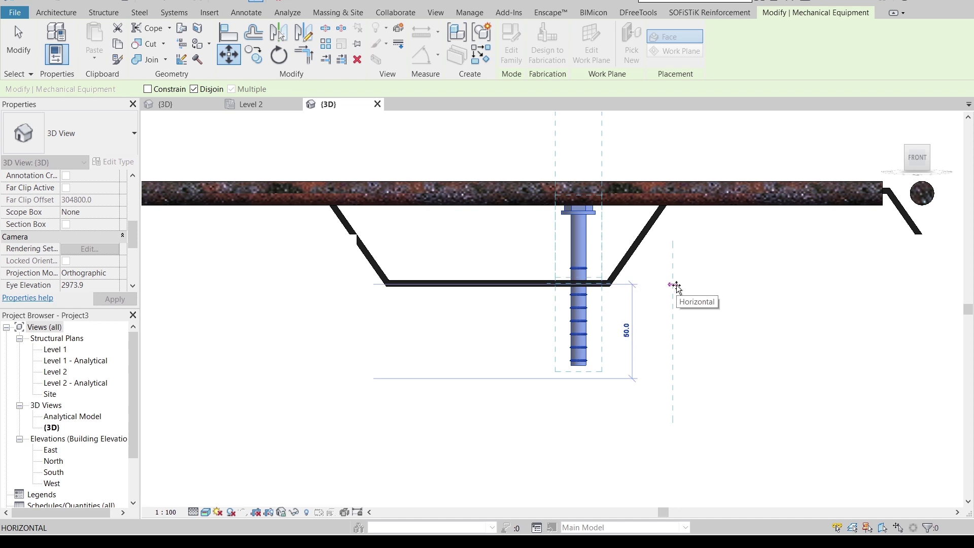
# Move the raised screw straight down 40 mm, with Constrain off, so it passes through the deck's lower flute
pyautogui.scroll(-2, 677, 290)
pyautogui.moveTo(668, 315); pyautogui.dragTo(708, 376, button='middle')
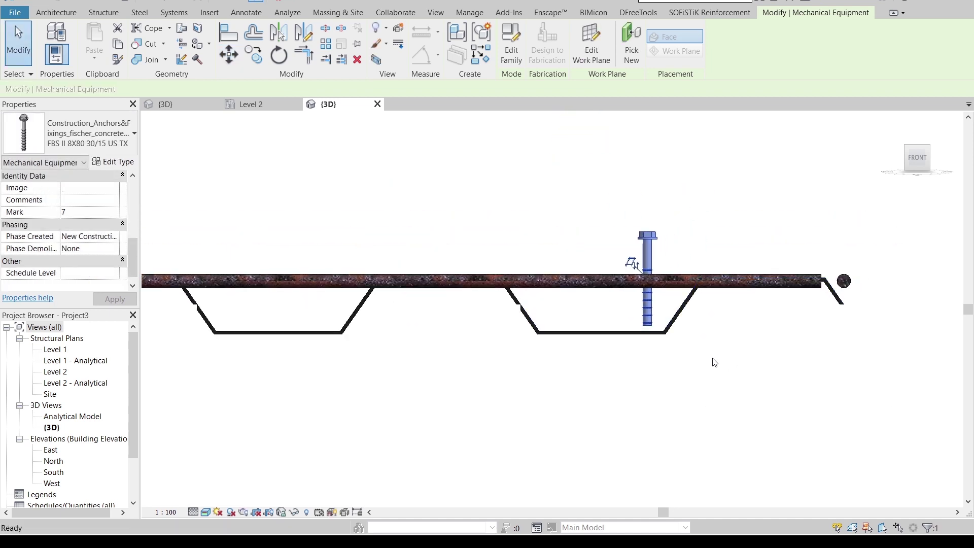
pyautogui.press('m')
pyautogui.press('v')
pyautogui.scroll(2, 712, 357)
pyautogui.click(722, 333)
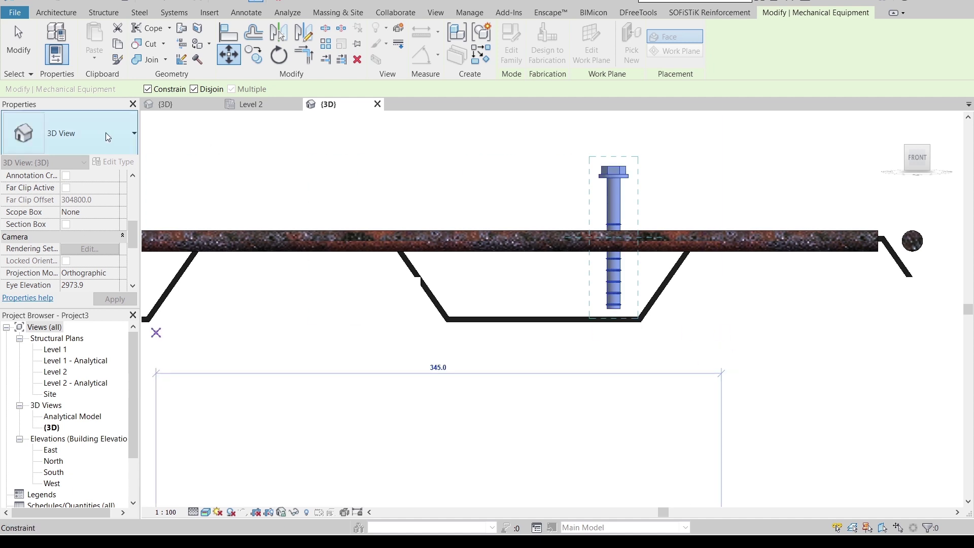
pyautogui.click(147, 89)
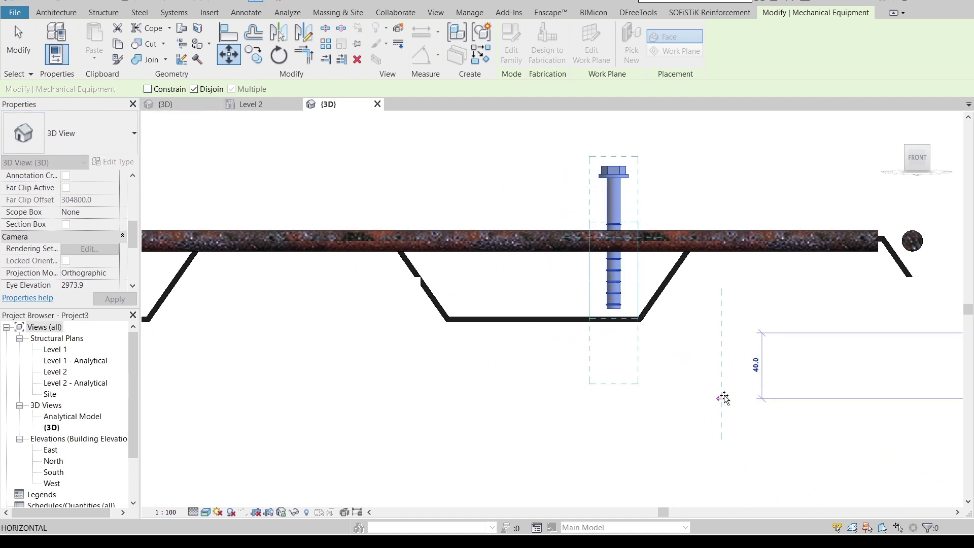
pyautogui.click(724, 398)
# Linearly array the screw from its tip across the ribs toward the concrete topping, with the second member about 395 mm away
pyautogui.scroll(-1, 674, 301)
pyautogui.scroll(-3, 717, 350)
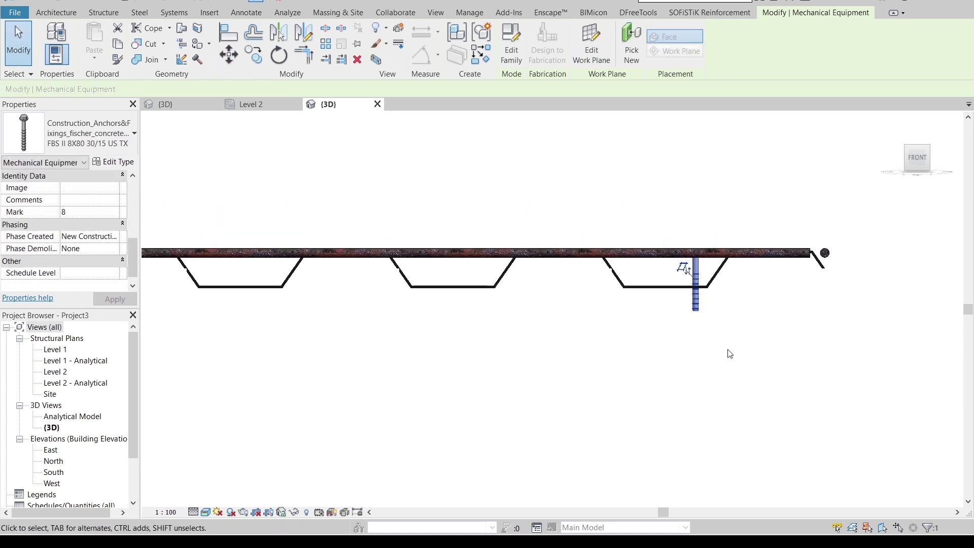
pyautogui.press('a')
pyautogui.press('r')
pyautogui.scroll(2, 726, 348)
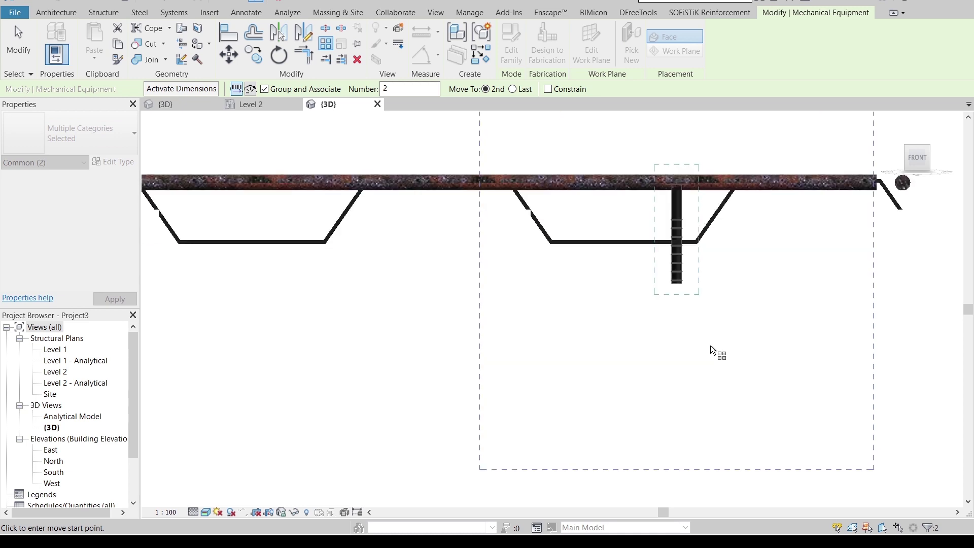
pyautogui.click(677, 283)
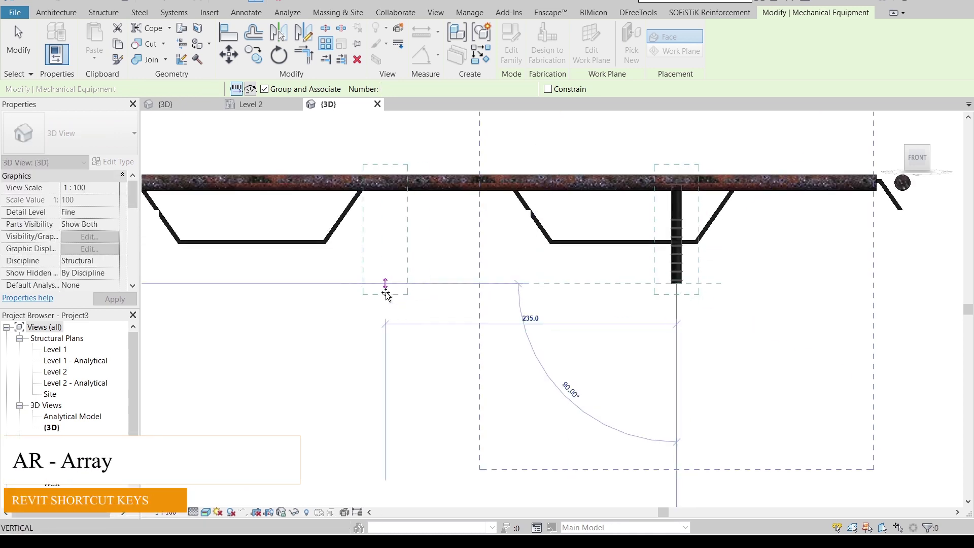
pyautogui.scroll(-1, 386, 293)
pyautogui.moveTo(385, 293); pyautogui.dragTo(605, 252, button='middle')
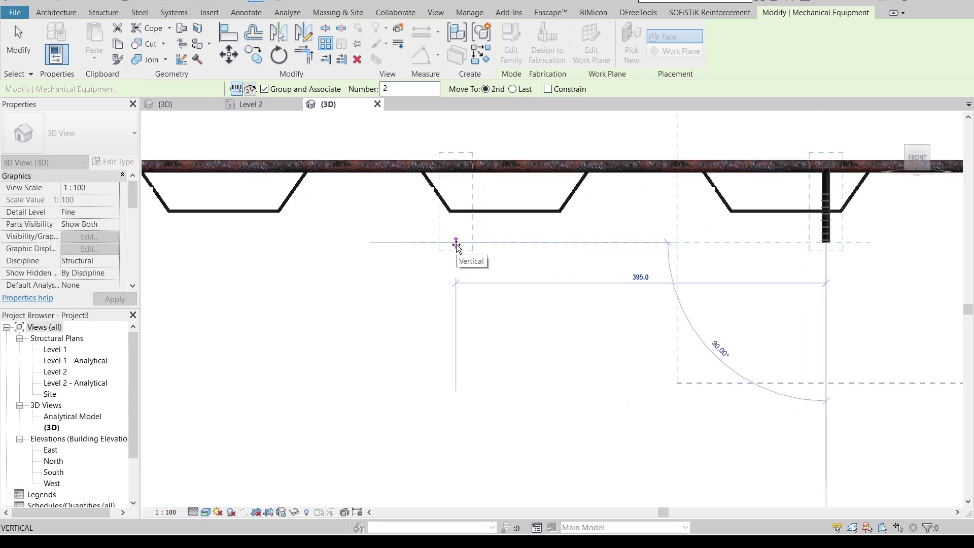
pyautogui.click(457, 246)
# Try array counts of 10 and then 5 for the screws across the ribs
pyautogui.scroll(-2, 407, 282)
pyautogui.moveTo(407, 283); pyautogui.dragTo(689, 309, button='middle')
pyautogui.scroll(-2, 721, 310)
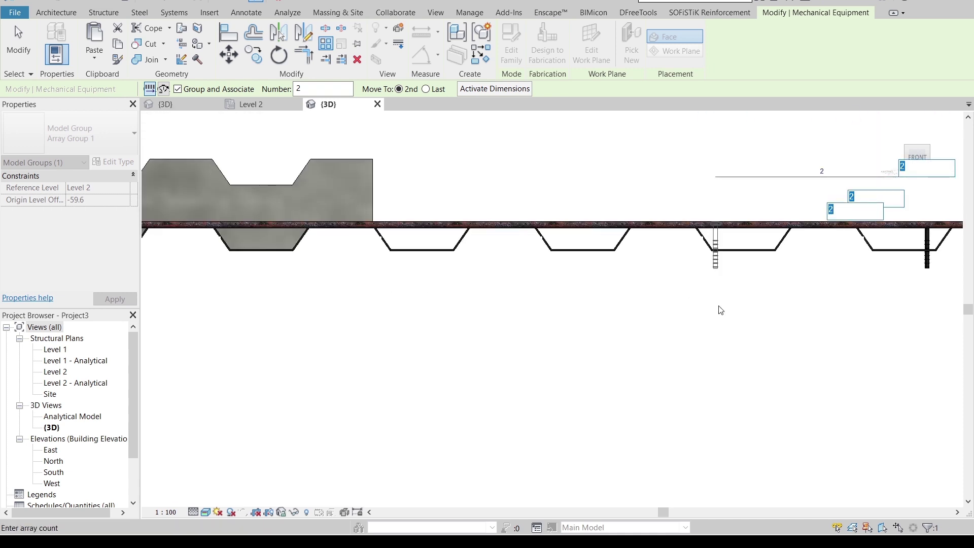
pyautogui.scroll(-2, 721, 310)
pyautogui.scroll(-2, 787, 291)
pyautogui.write('1')
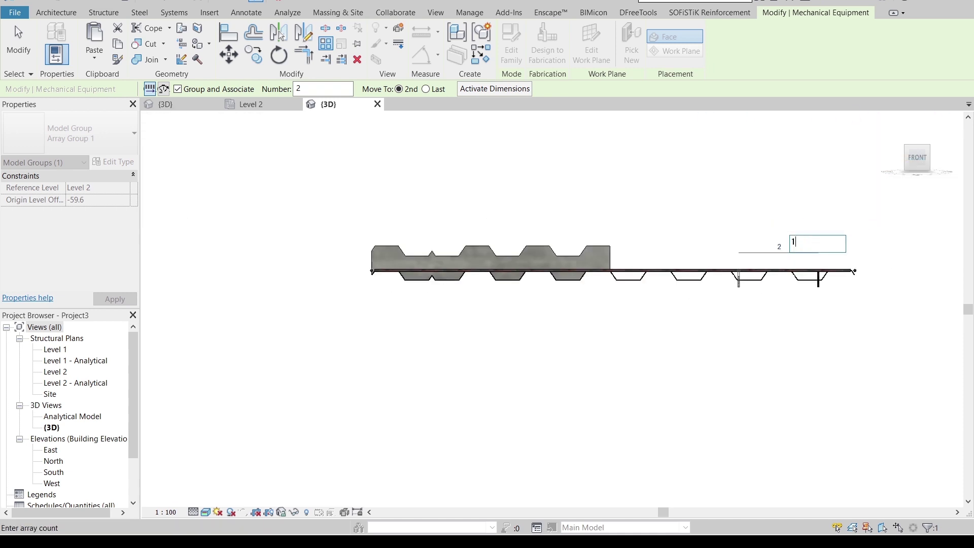
pyautogui.write('0')
pyautogui.press('Return')
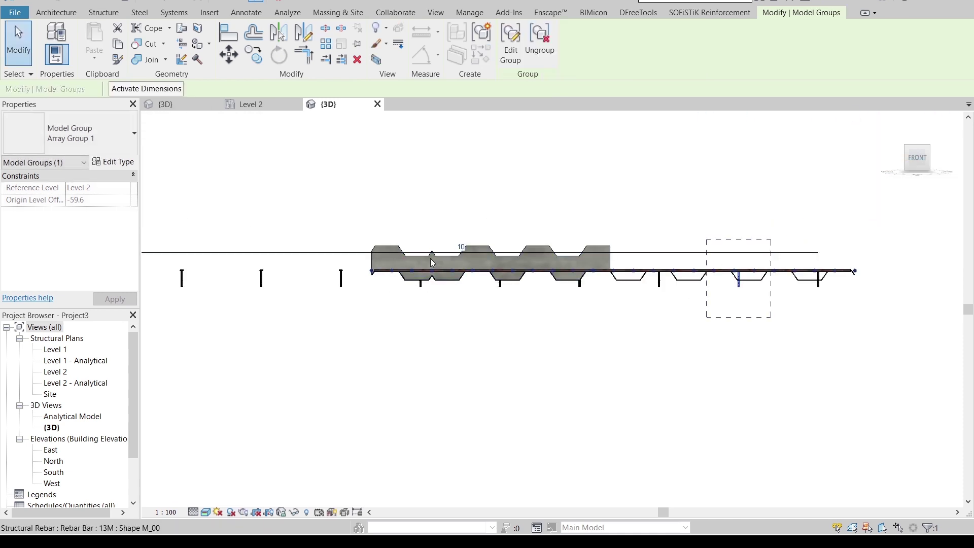
pyautogui.click(461, 247)
pyautogui.write('5')
pyautogui.press('Return')
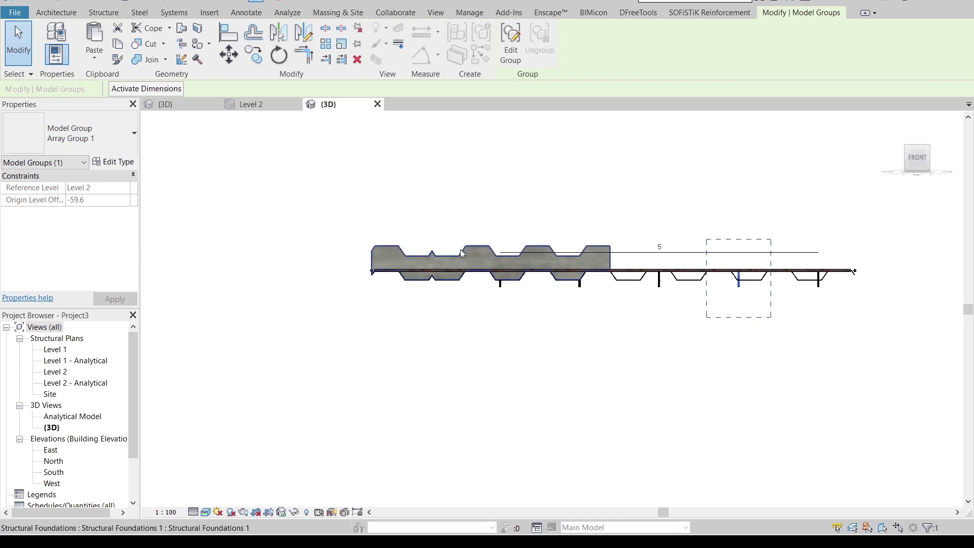
# Set the count of the screw array across the ribs to 6
pyautogui.click(660, 248)
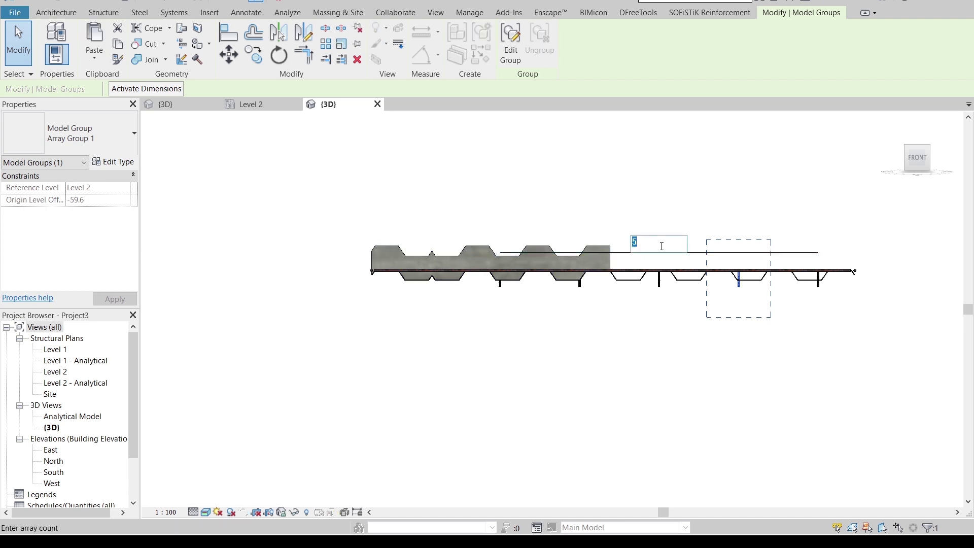
pyautogui.write('6')
pyautogui.press('Return')
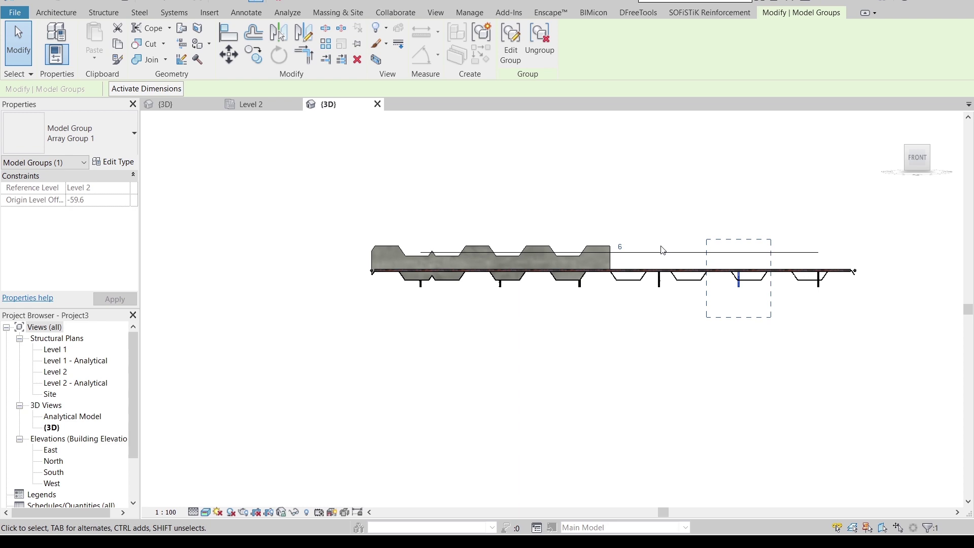
pyautogui.press('Escape')
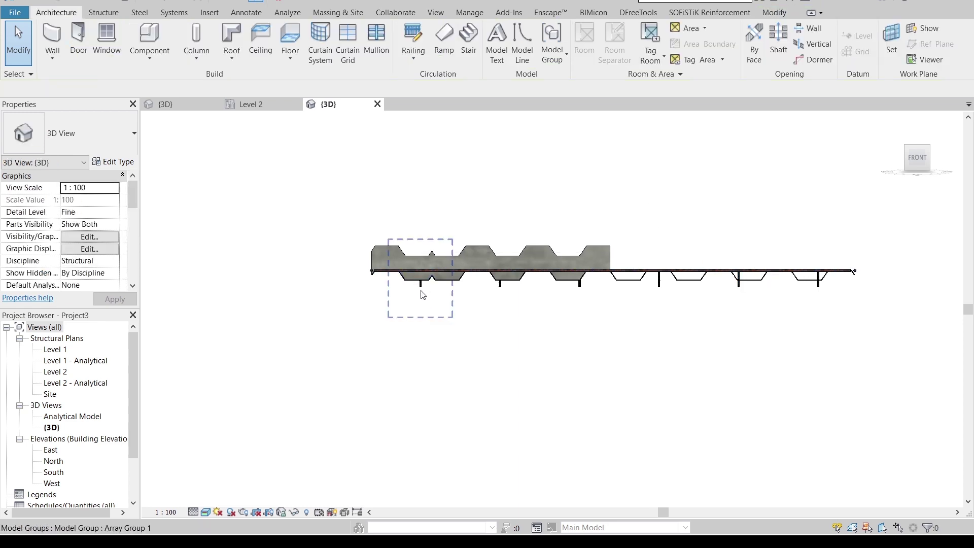
# Select all six arrayed screw groups, switch to the right-side view and ungroup them
pyautogui.click(448, 306)
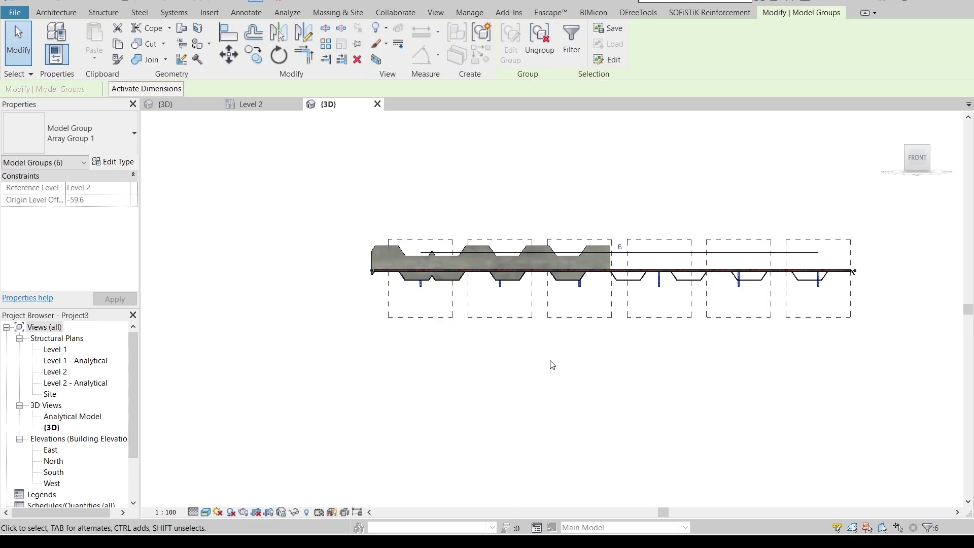
pyautogui.keyDown('shift'); pyautogui.moveTo(552, 364); pyautogui.dragTo(926, 145, button='middle'); pyautogui.keyUp('shift')
pyautogui.click(925, 157)
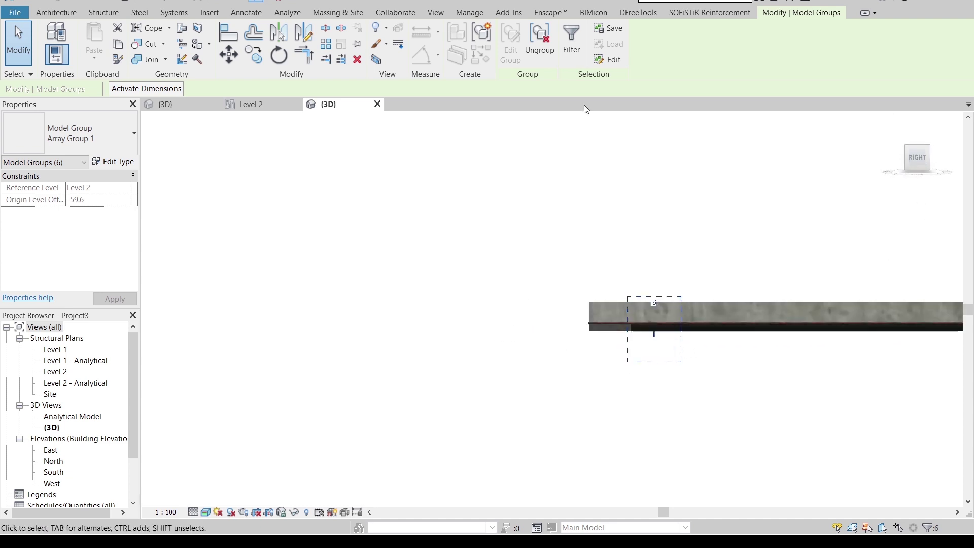
pyautogui.click(541, 49)
pyautogui.moveTo(589, 182); pyautogui.dragTo(472, 167, button='middle')
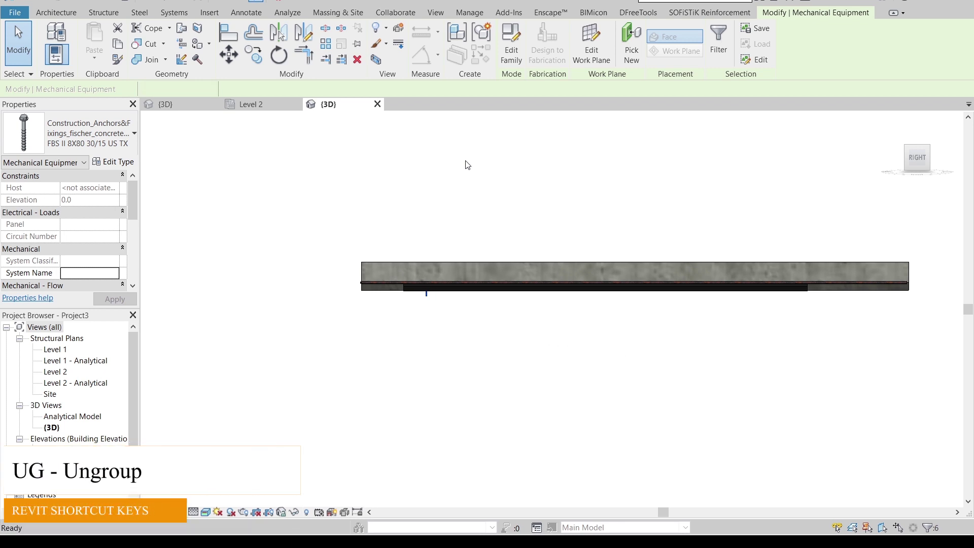
# Switch the right-side view to the Wireframe visual style and leave the array command
pyautogui.press('a')
pyautogui.press('r')
pyautogui.click(203, 512)
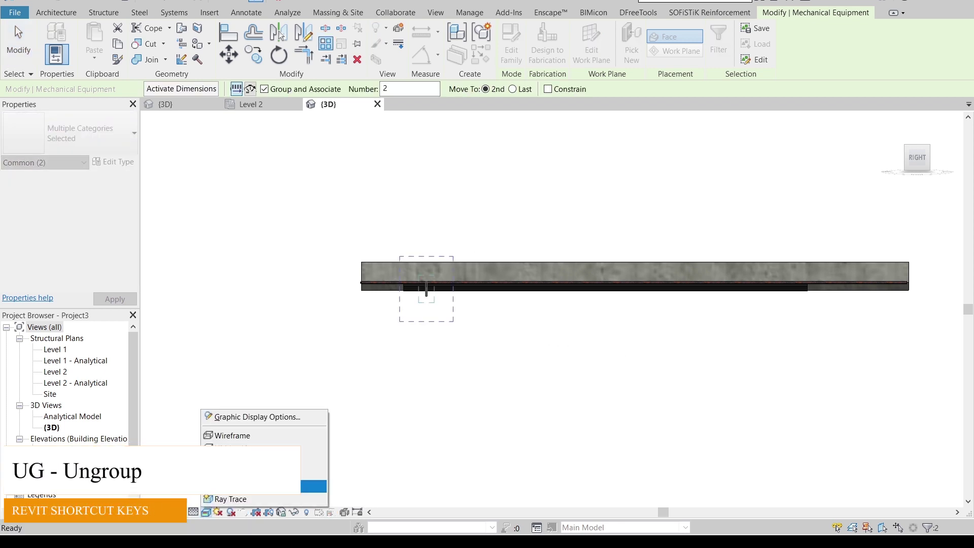
pyautogui.click(233, 435)
pyautogui.press('Escape')
# Linearly array the six screws from their tips along the deck's length, with the second row about 320 mm away
pyautogui.scroll(4, 457, 299)
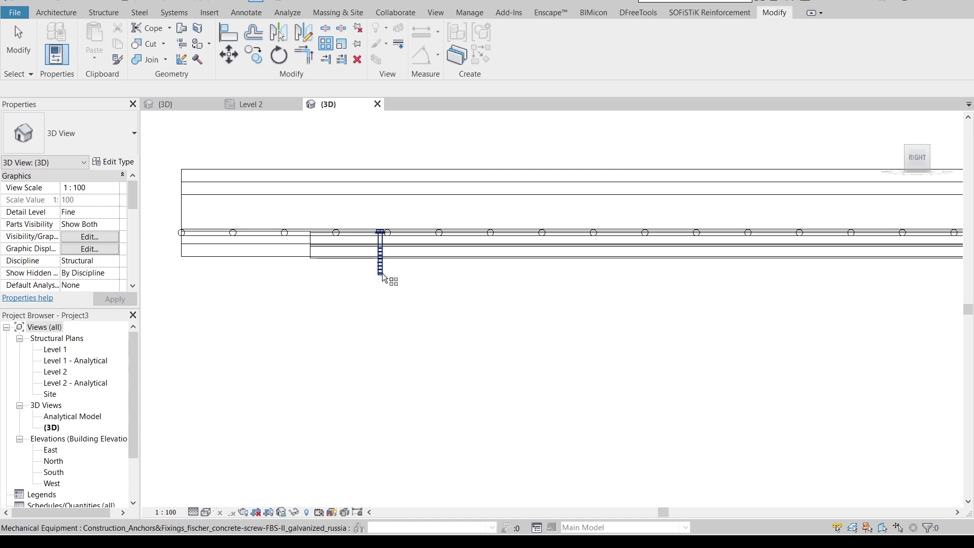
pyautogui.moveTo(433, 276); pyautogui.dragTo(326, 269)
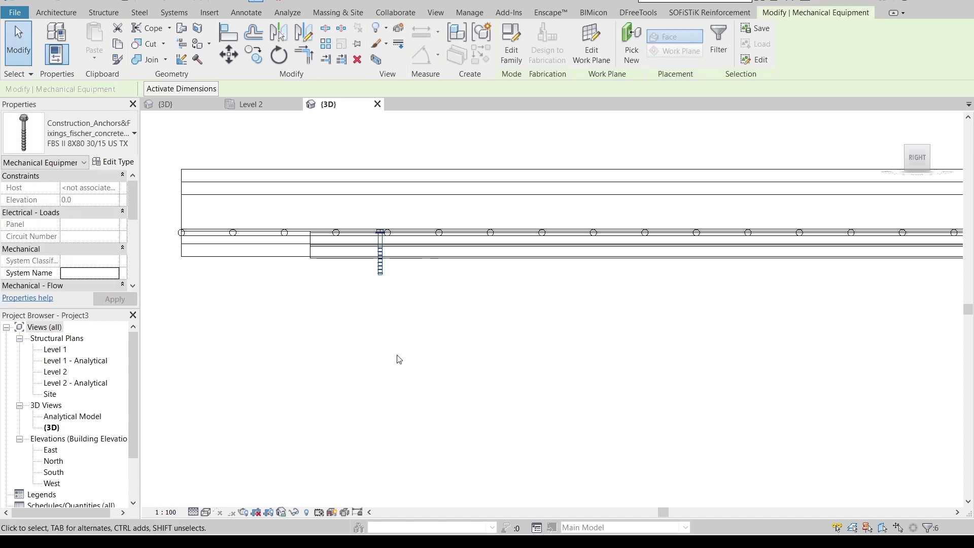
pyautogui.press('a')
pyautogui.press('r')
pyautogui.scroll(3, 398, 305)
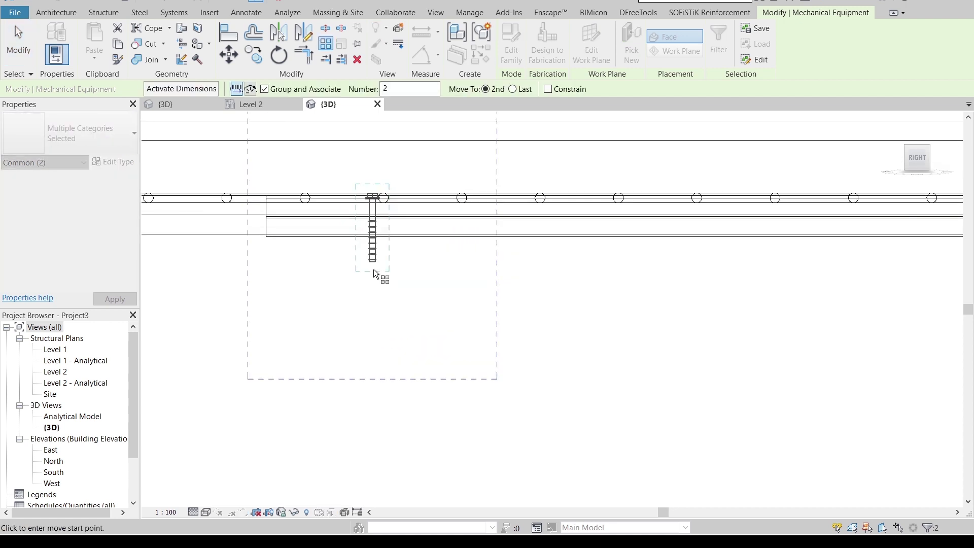
pyautogui.scroll(2, 376, 268)
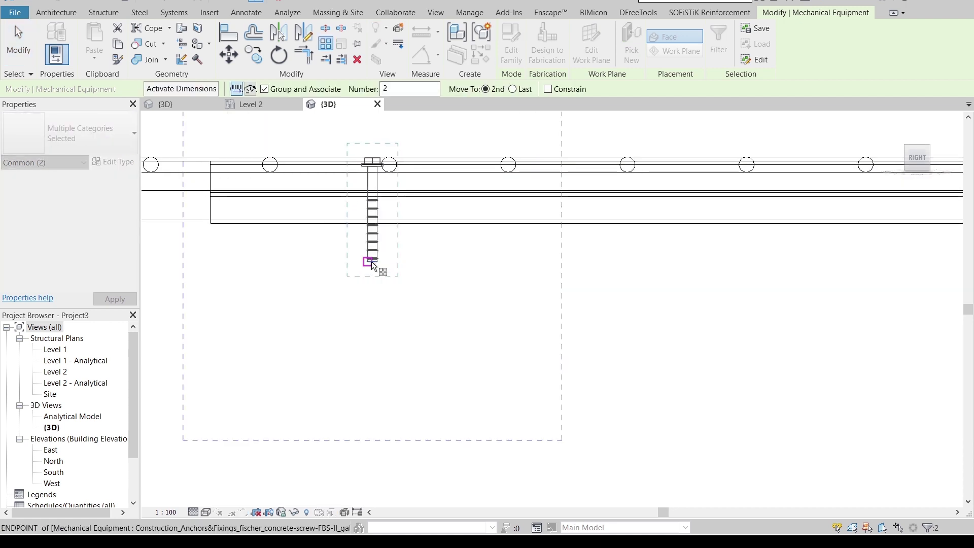
pyautogui.click(372, 263)
pyautogui.scroll(-3, 556, 268)
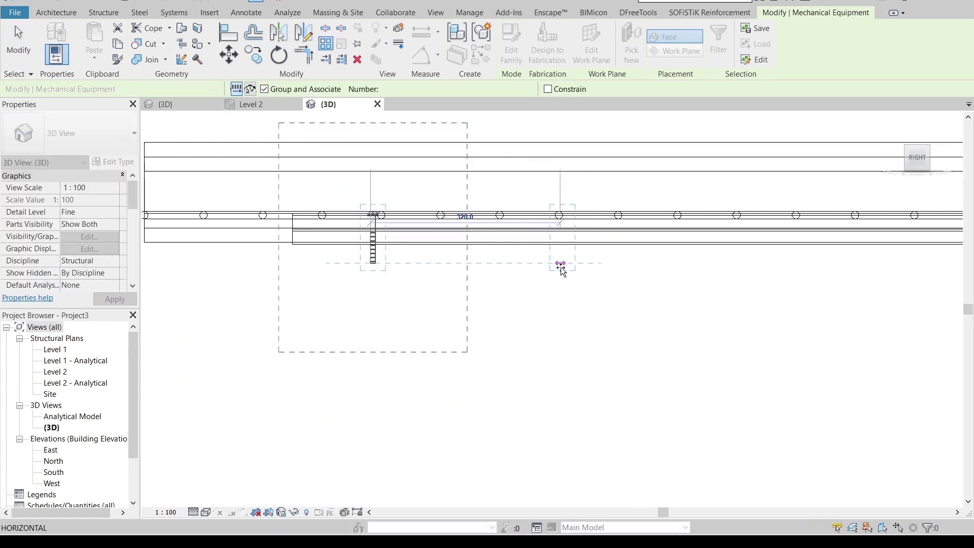
pyautogui.click(563, 270)
# Try an array count of 5 for the screw rows along the deck
pyautogui.scroll(-2, 552, 323)
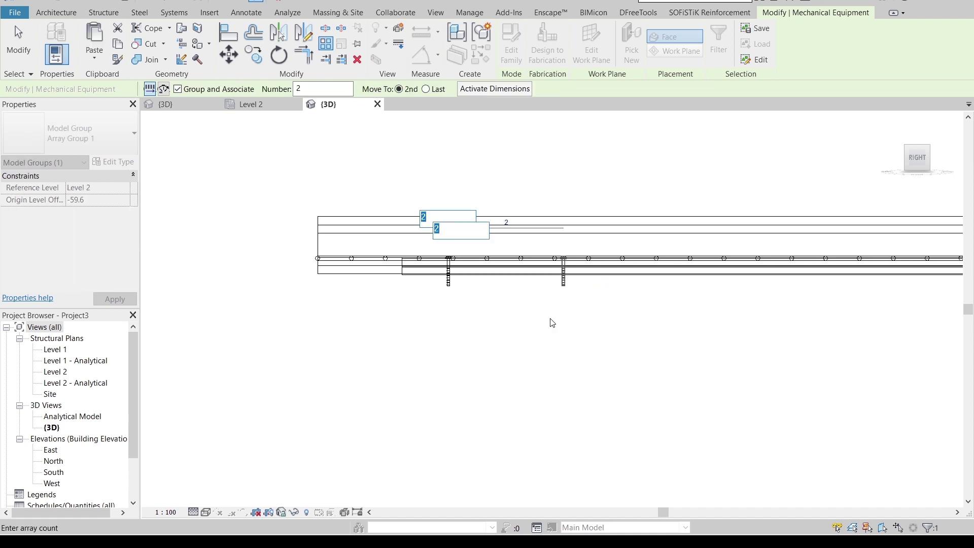
pyautogui.scroll(-1, 552, 323)
pyautogui.write('5')
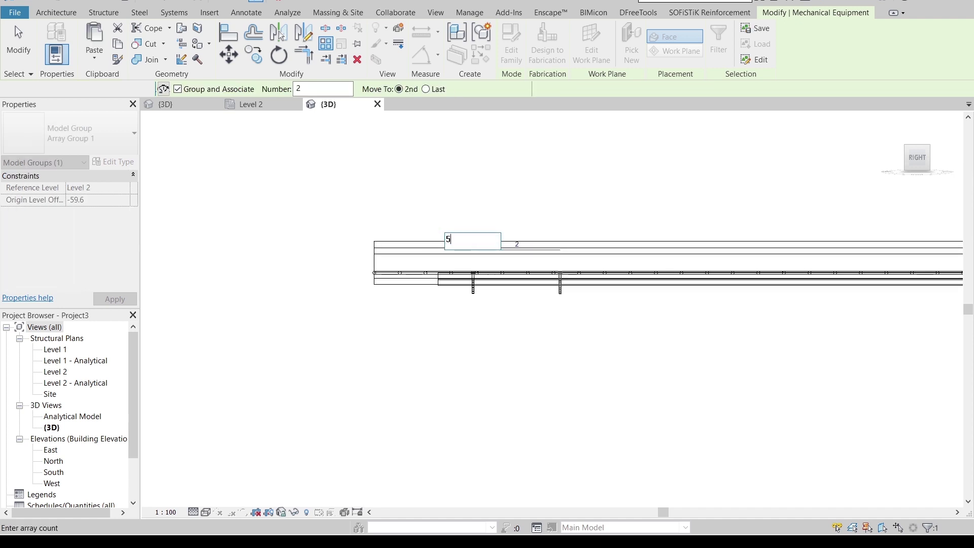
pyautogui.press('Return')
# Set the count of the lengthwise screw array to 9
pyautogui.scroll(-2, 555, 326)
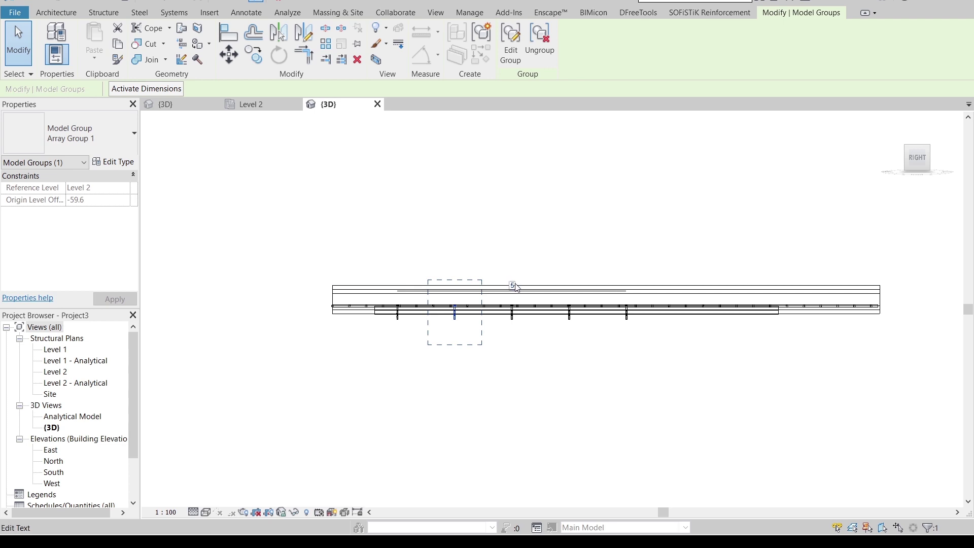
pyautogui.click(513, 285)
pyautogui.press('Return')
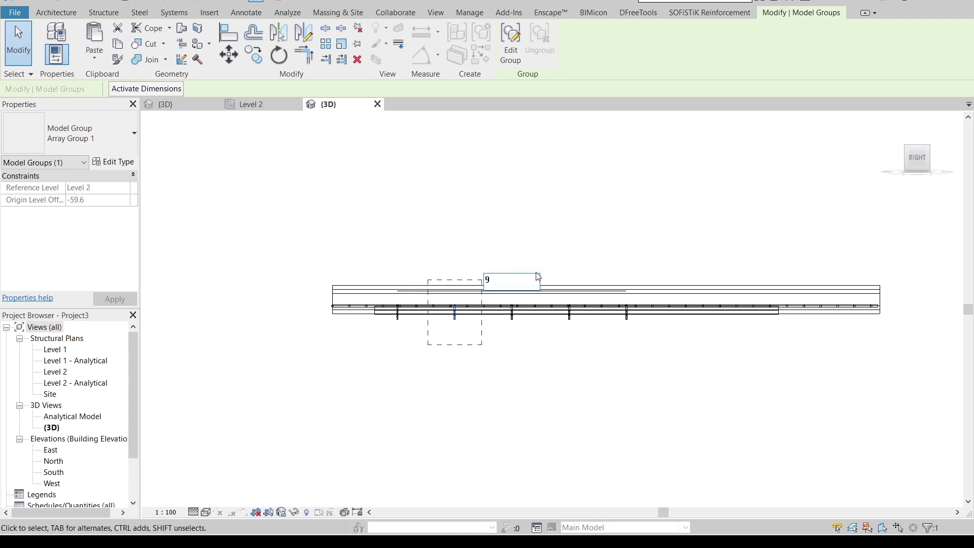
pyautogui.click(560, 254)
# Return the 3D view to the Realistic visual style and inspect the screw rows across the exposed deck
pyautogui.scroll(-2, 561, 254)
pyautogui.moveTo(444, 357); pyautogui.dragTo(449, 427, button='middle')
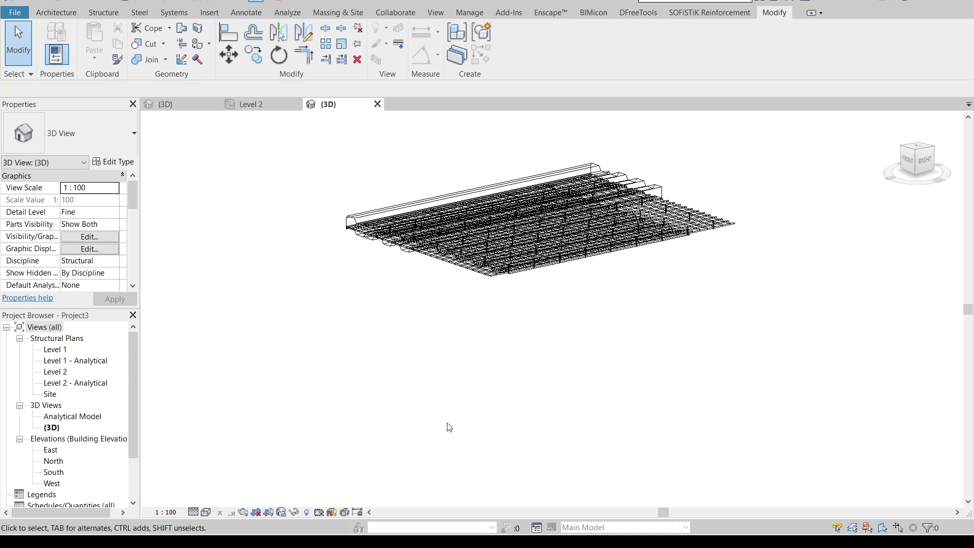
pyautogui.click(204, 512)
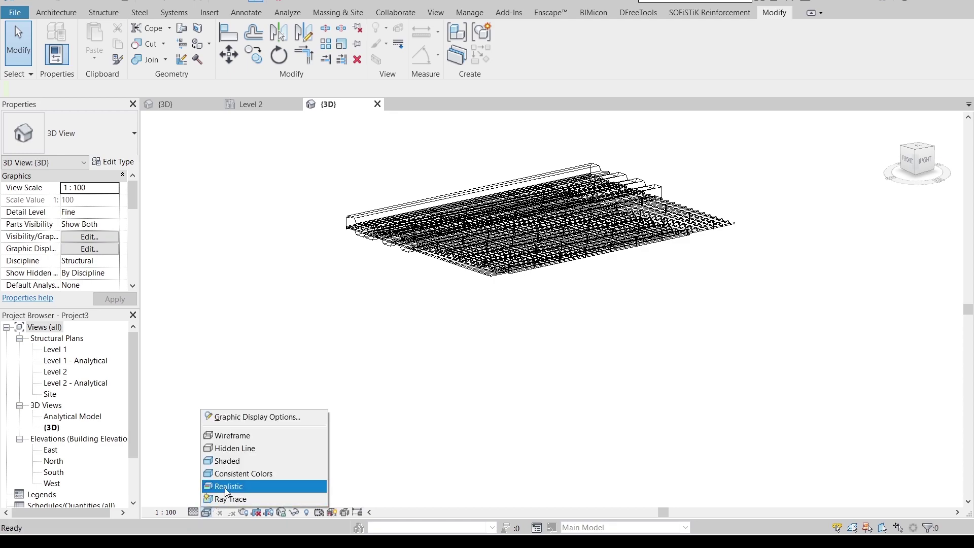
pyautogui.click(239, 485)
pyautogui.scroll(2, 406, 300)
pyautogui.keyDown('shift'); pyautogui.moveTo(374, 389); pyautogui.dragTo(670, 398, button='middle'); pyautogui.keyUp('shift')
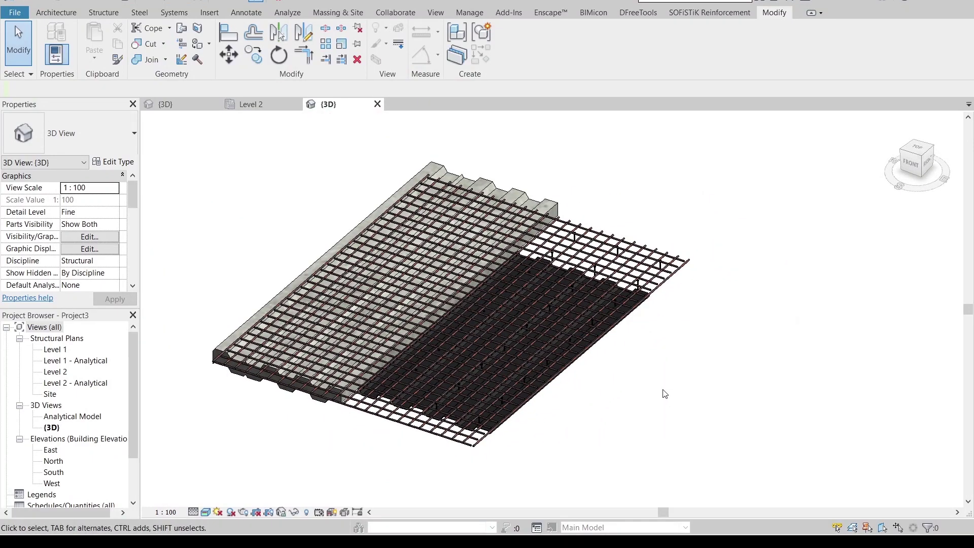
pyautogui.scroll(8, 665, 395)
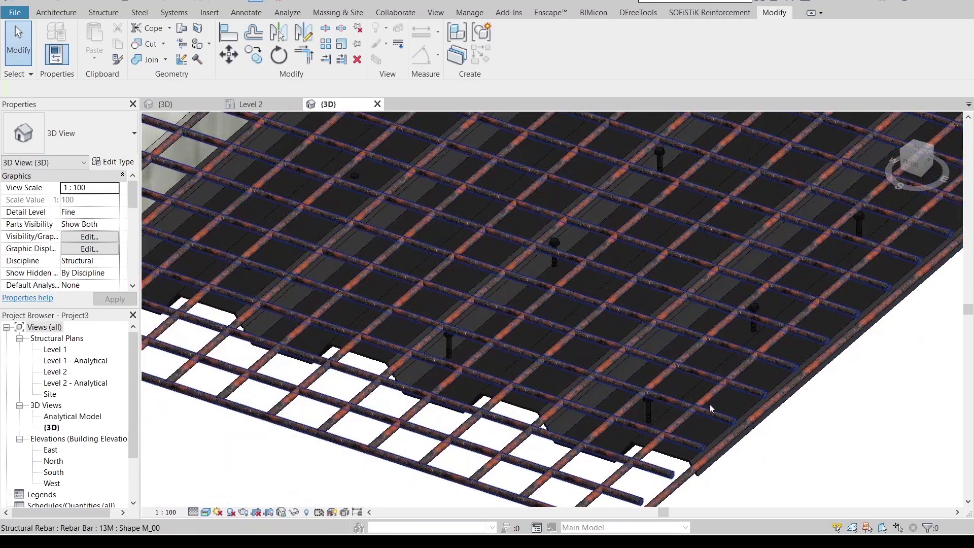
pyautogui.scroll(-2, 684, 358)
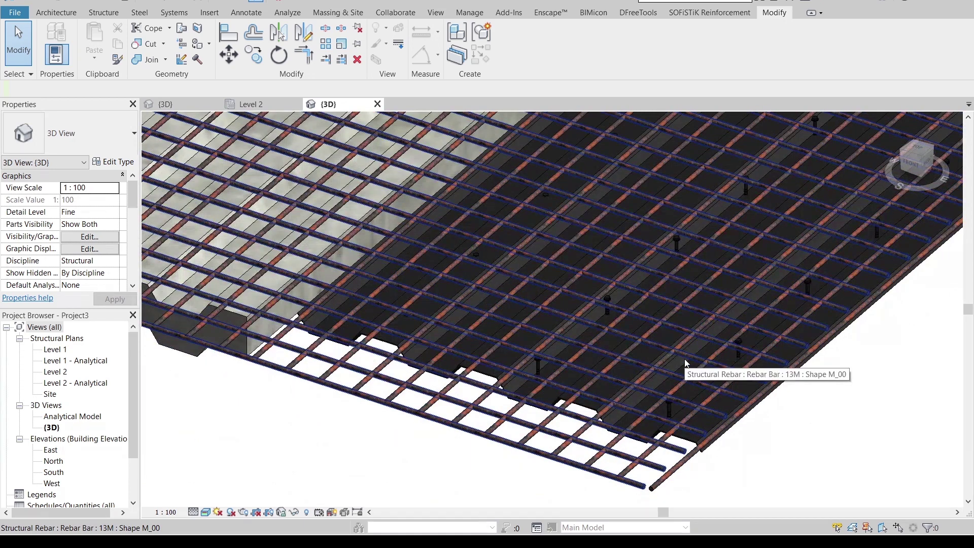